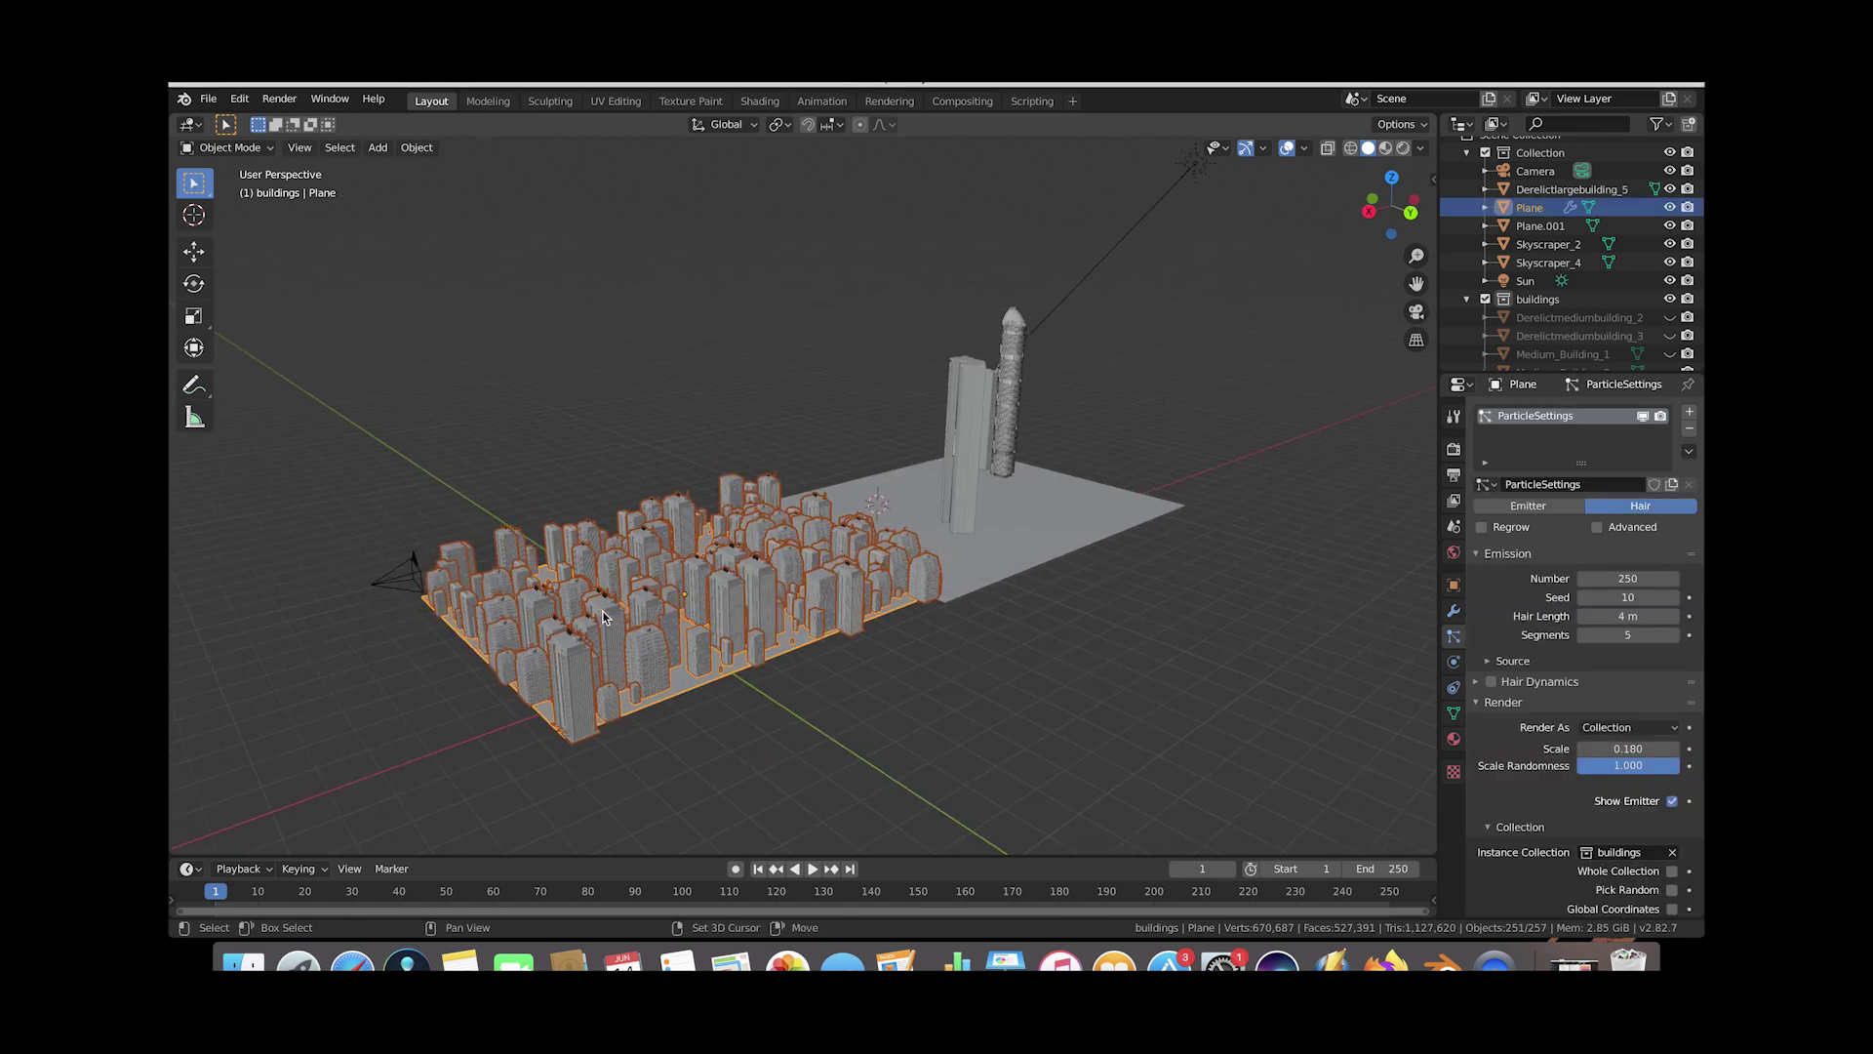
# Examine the city plane's particle-scattered buildings, the available City Builder 3D assets and the large skyscrapers from several angles.
pyautogui.keyDown('shift'); pyautogui.moveTo(602, 617); pyautogui.dragTo(669, 597, button='middle'); pyautogui.keyUp('shift')
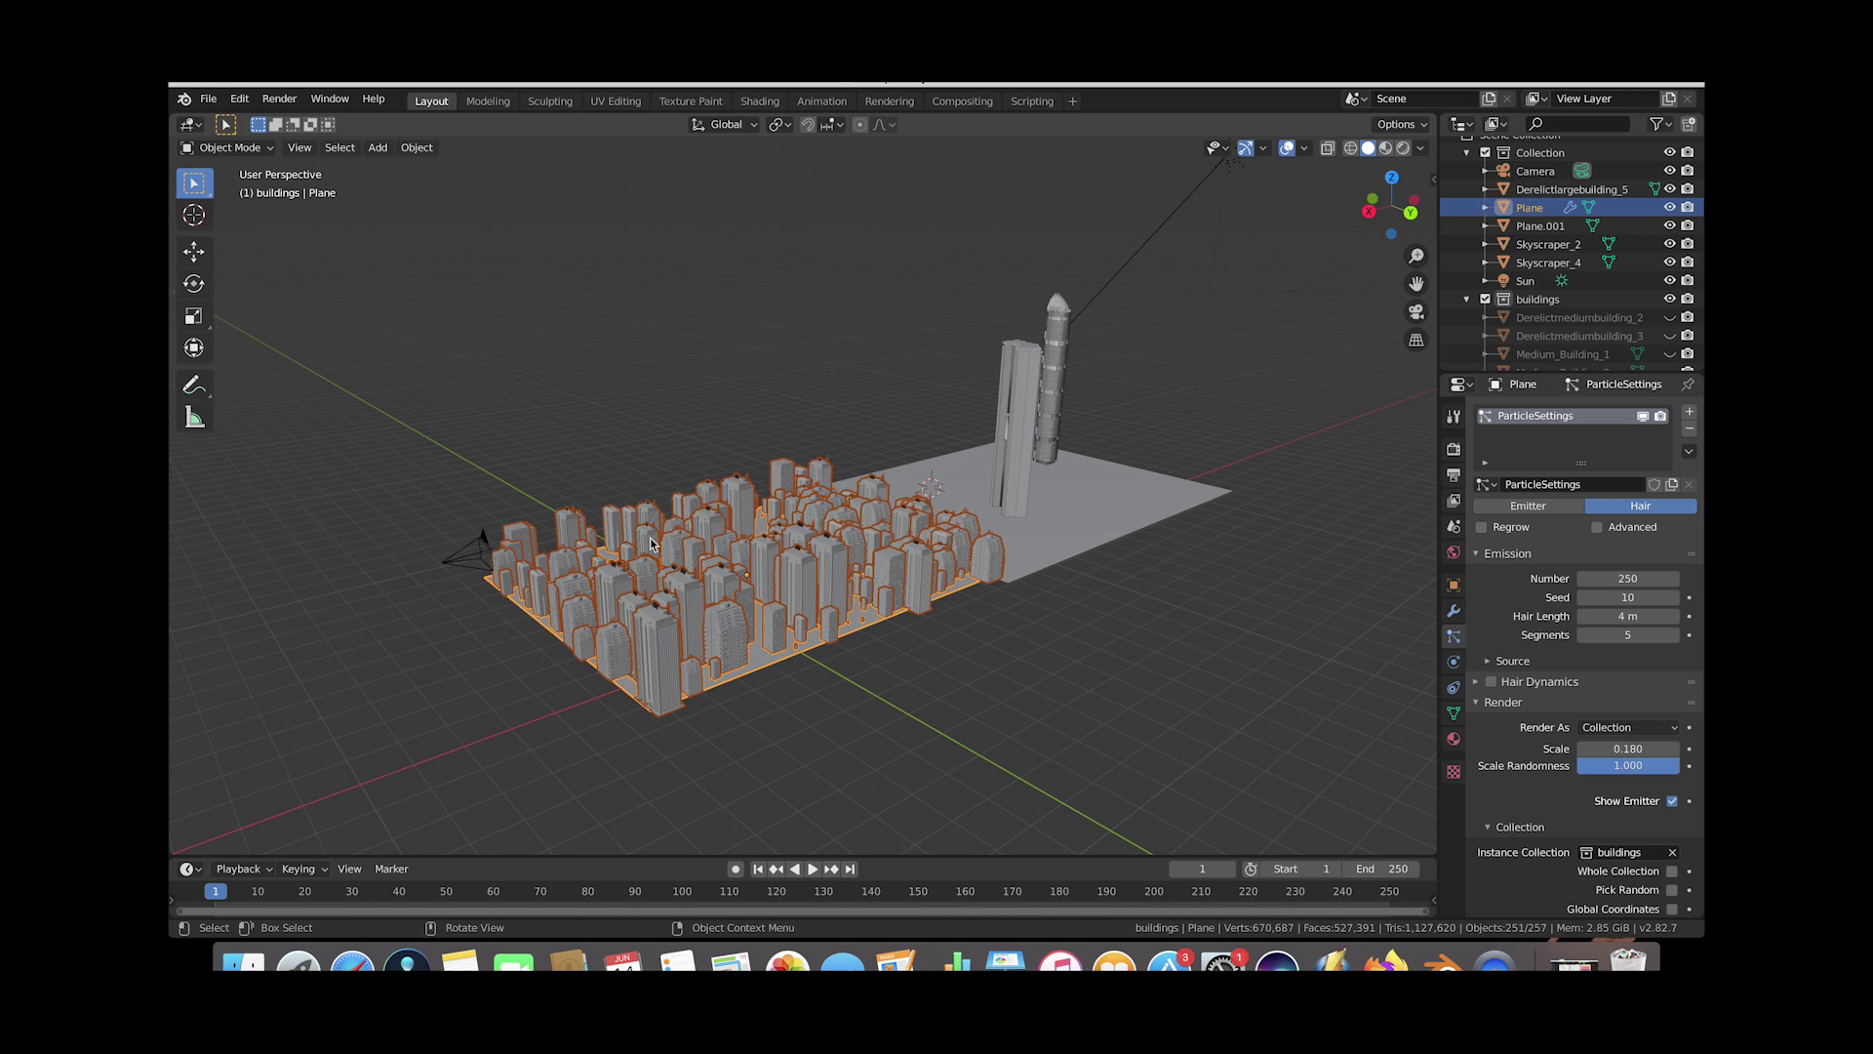
pyautogui.press('n')
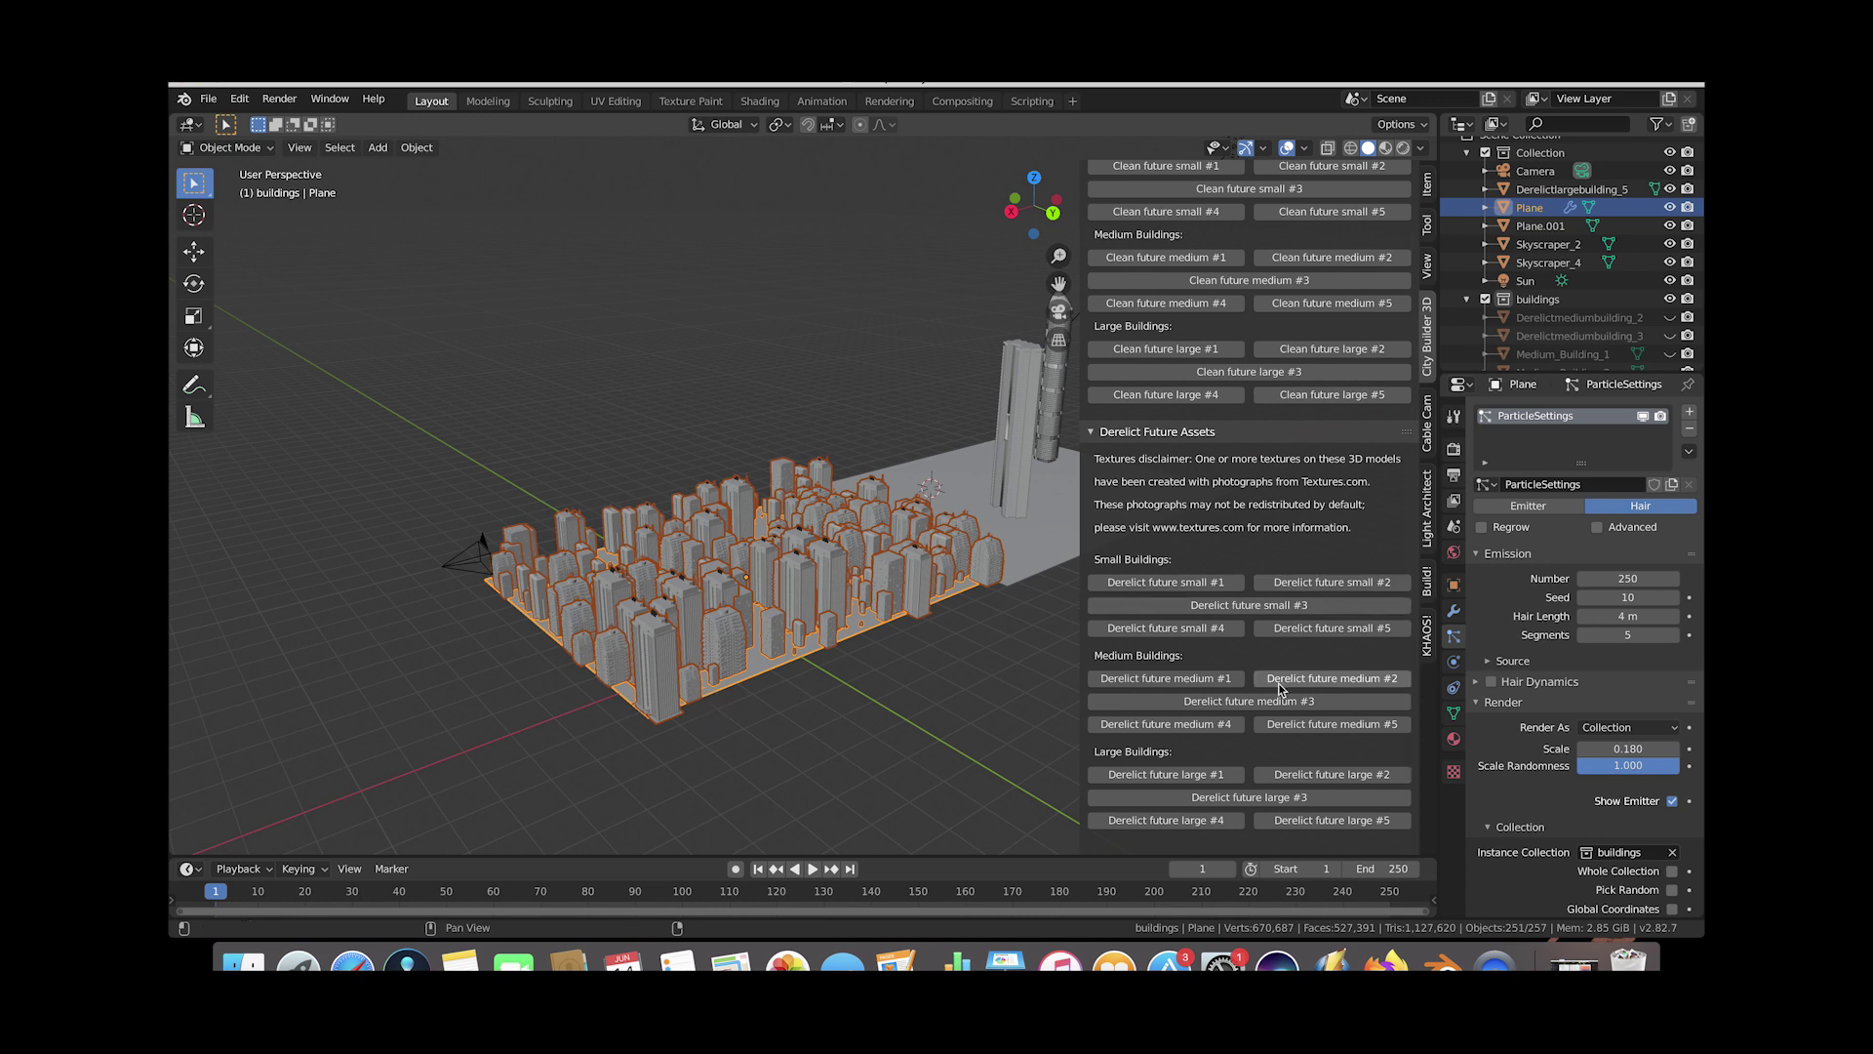
pyautogui.scroll(8, 1171, 507)
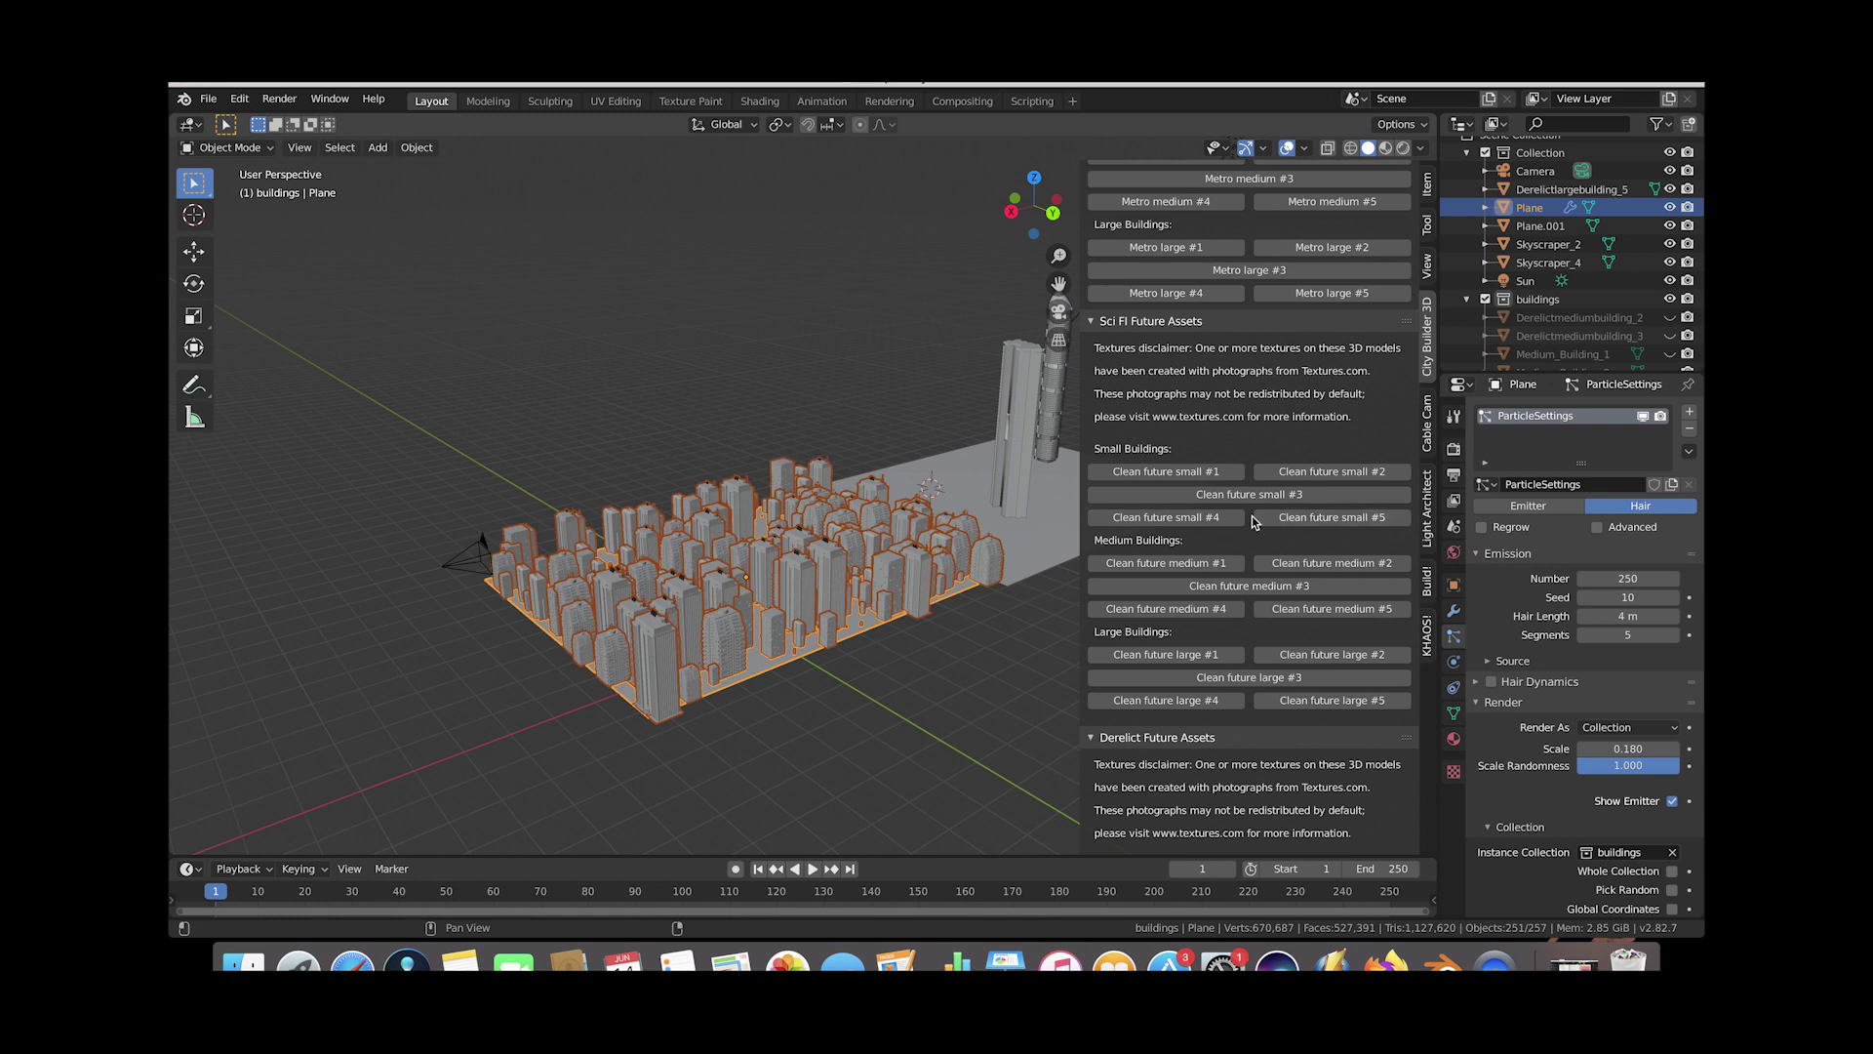
pyautogui.moveTo(804, 554); pyautogui.dragTo(710, 613, button='middle')
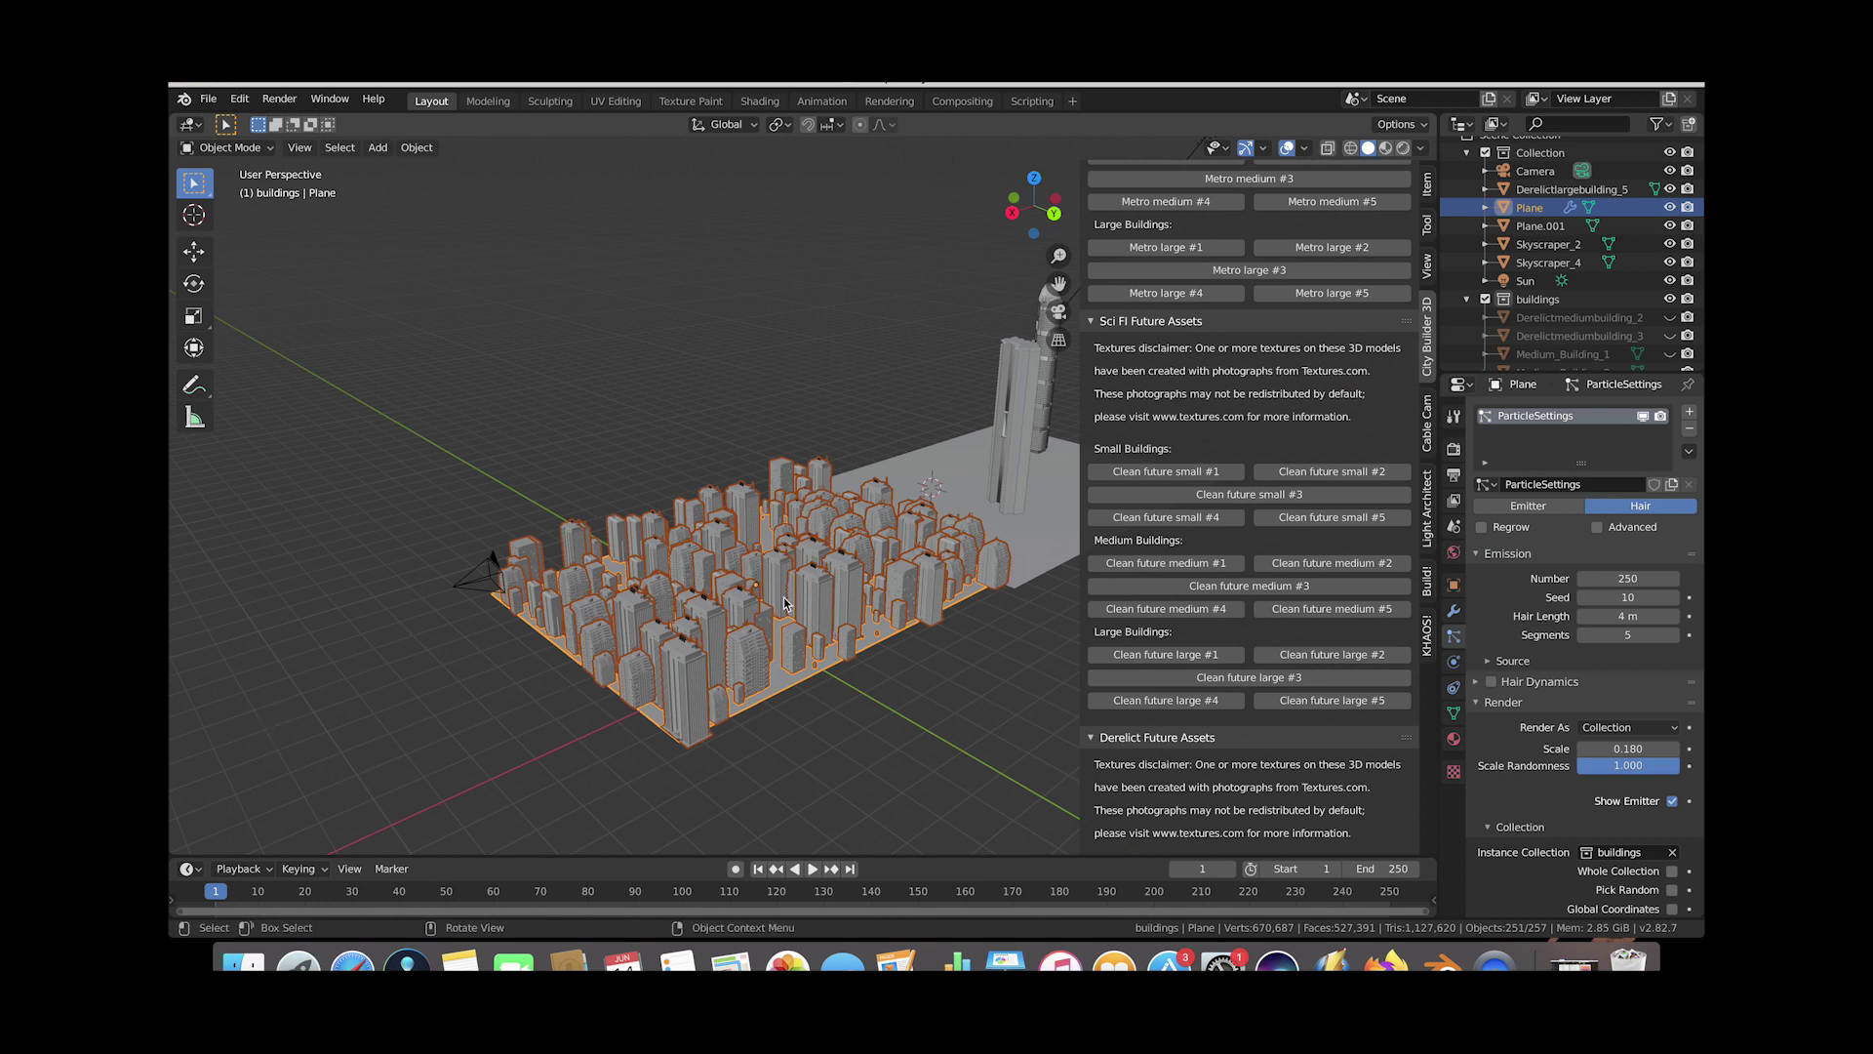
pyautogui.press('n')
pyautogui.moveTo(1162, 413); pyautogui.dragTo(995, 435, button='middle')
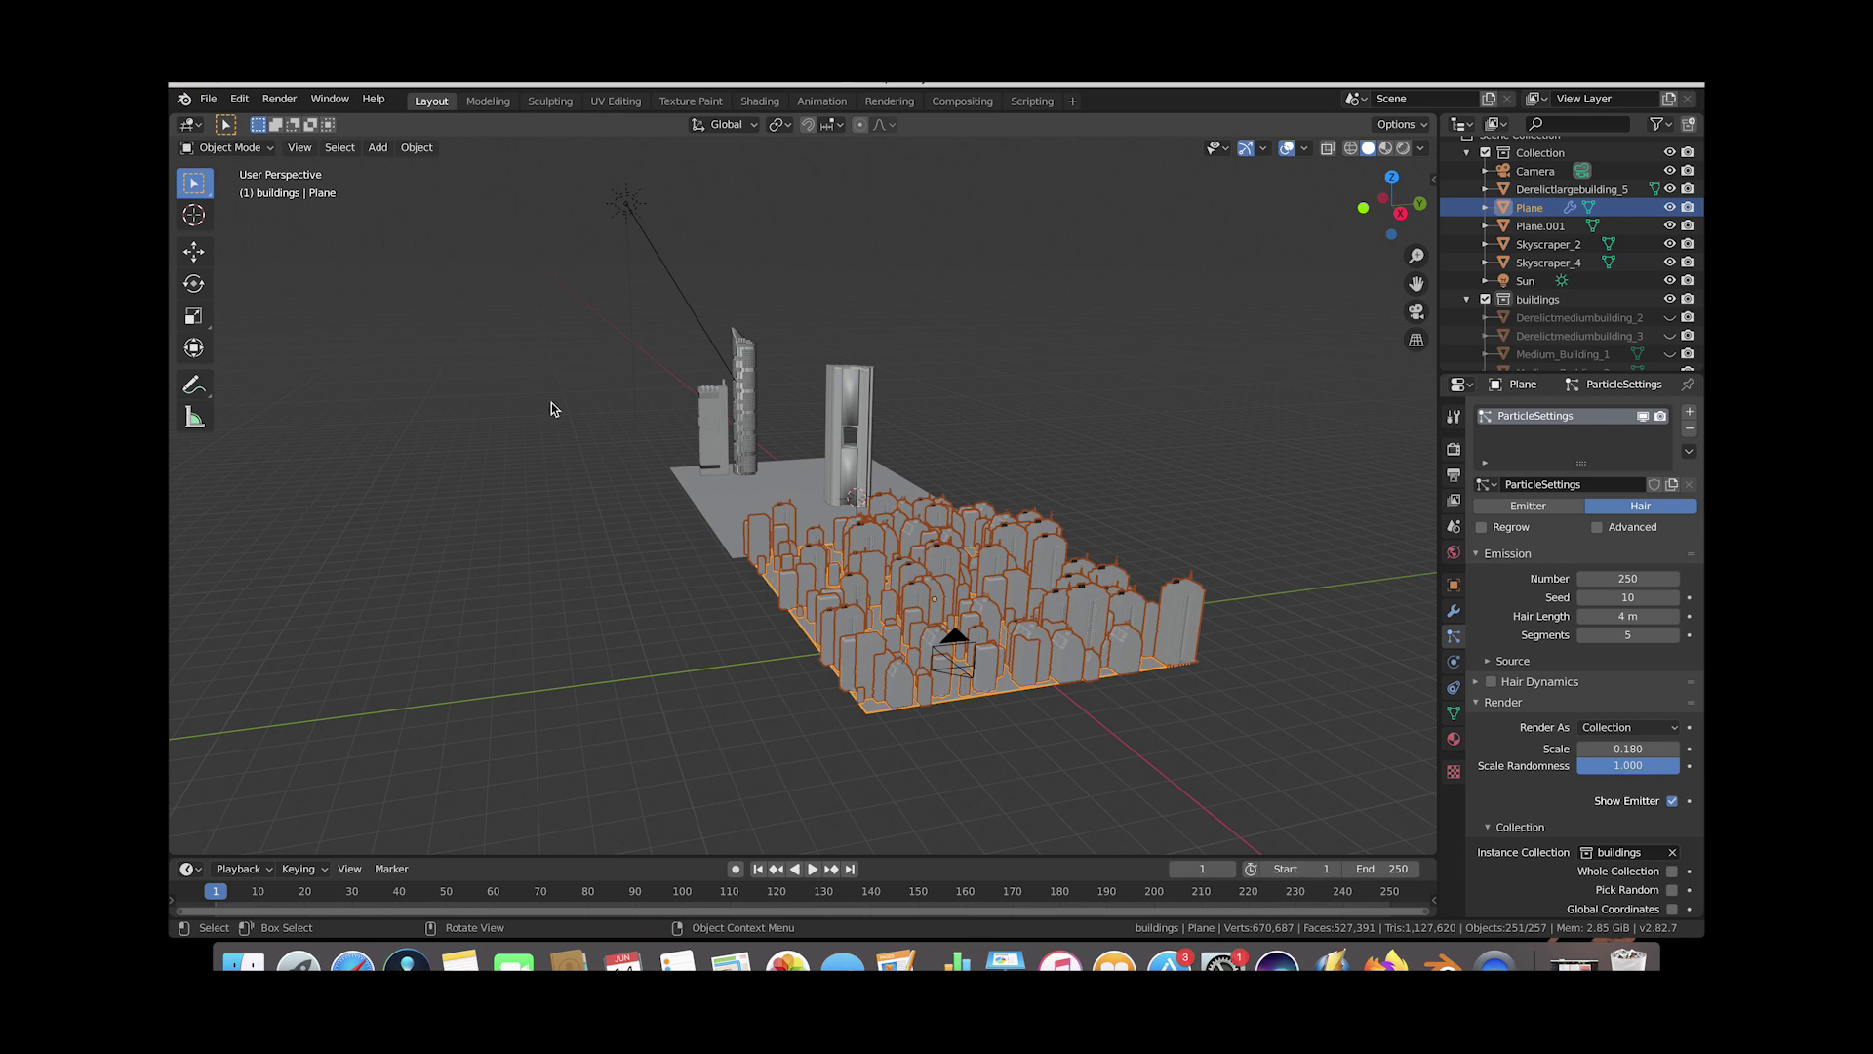
pyautogui.moveTo(1108, 458); pyautogui.dragTo(1114, 456, button='middle')
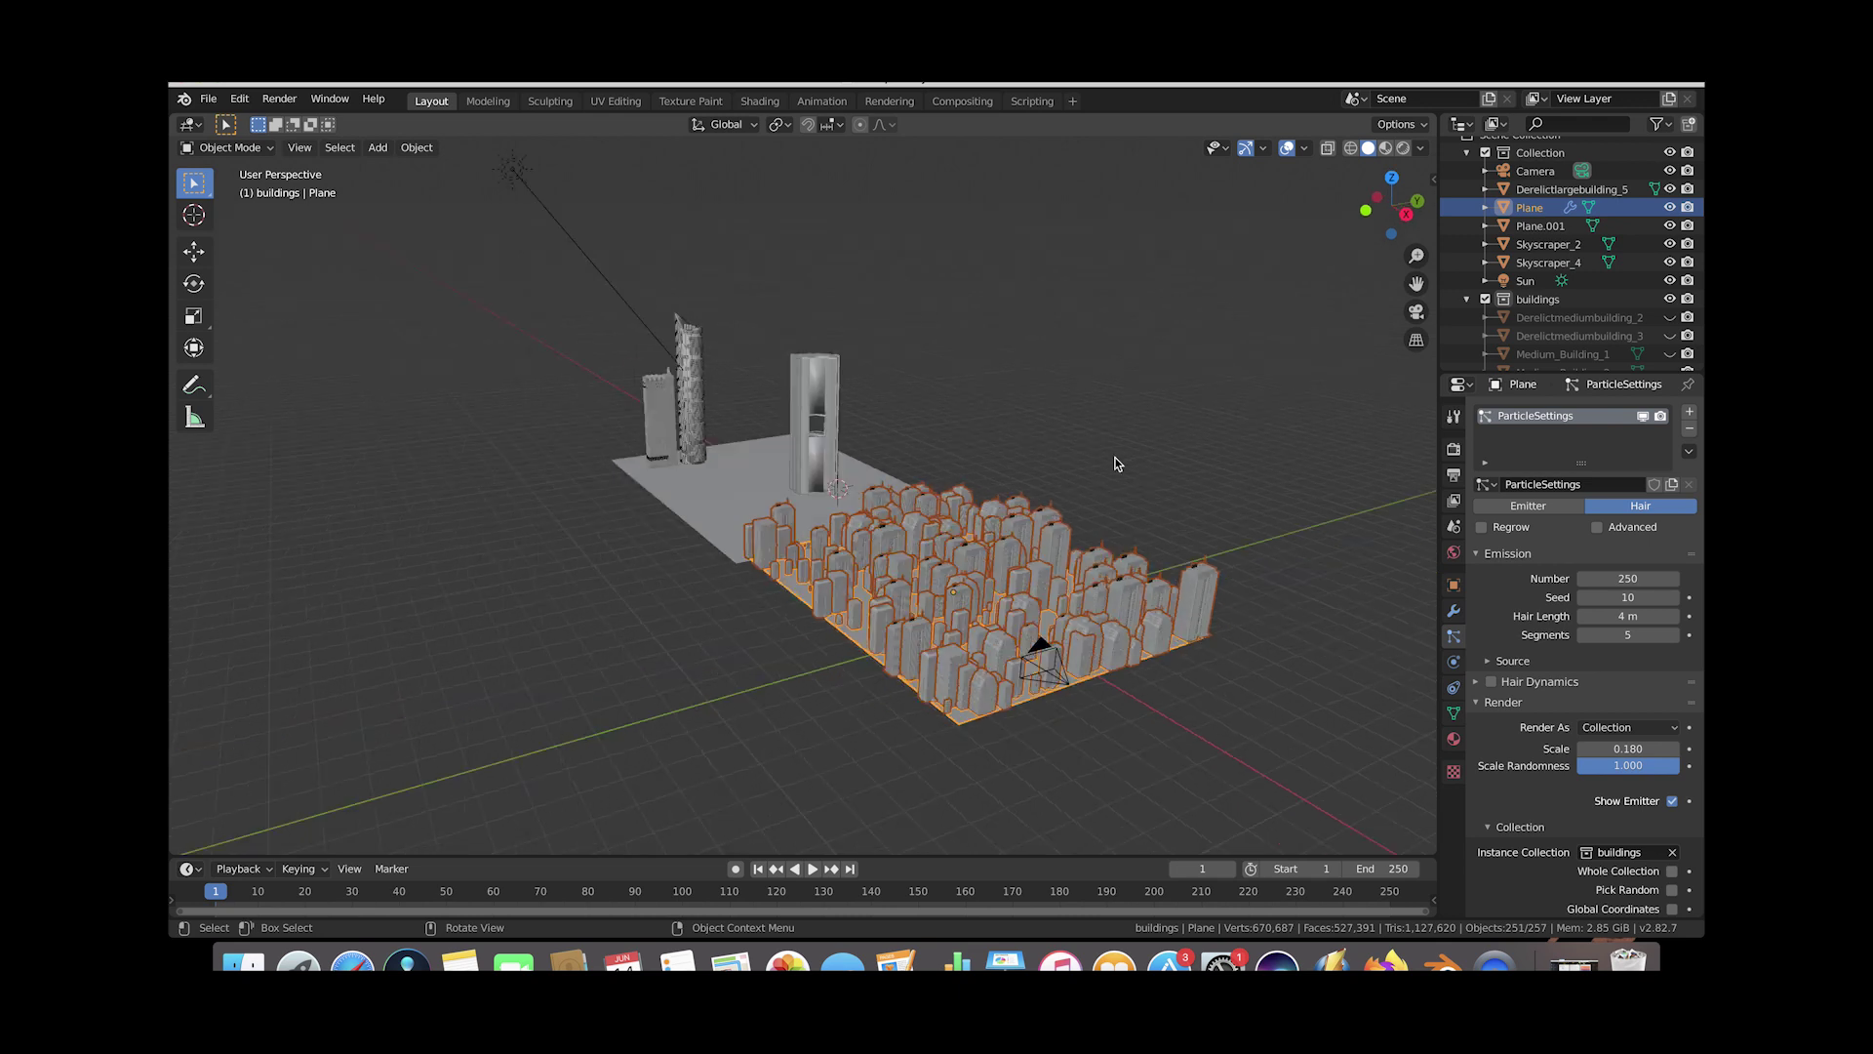
pyautogui.moveTo(886, 582); pyautogui.dragTo(883, 563, button='middle')
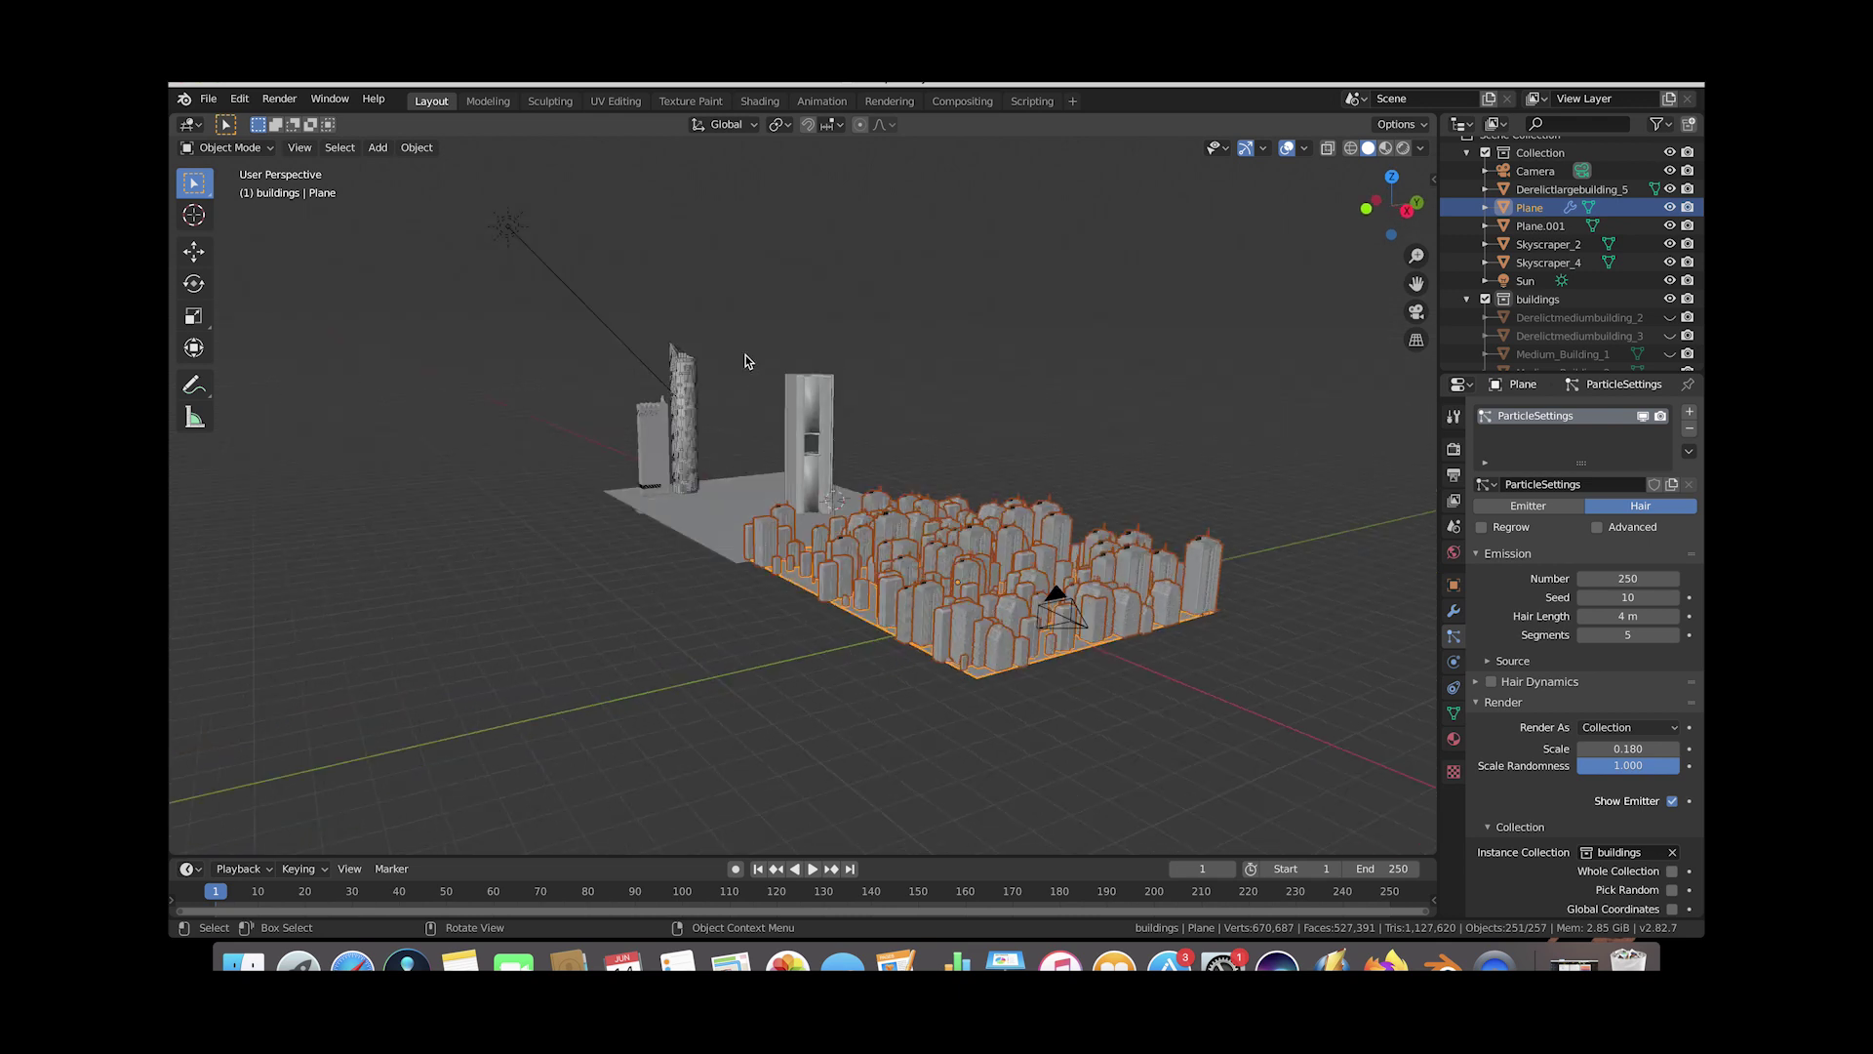
# Select the sun lamp and inspect its light settings and the world's sky texture settings.
pyautogui.click(524, 228)
pyautogui.click(1454, 662)
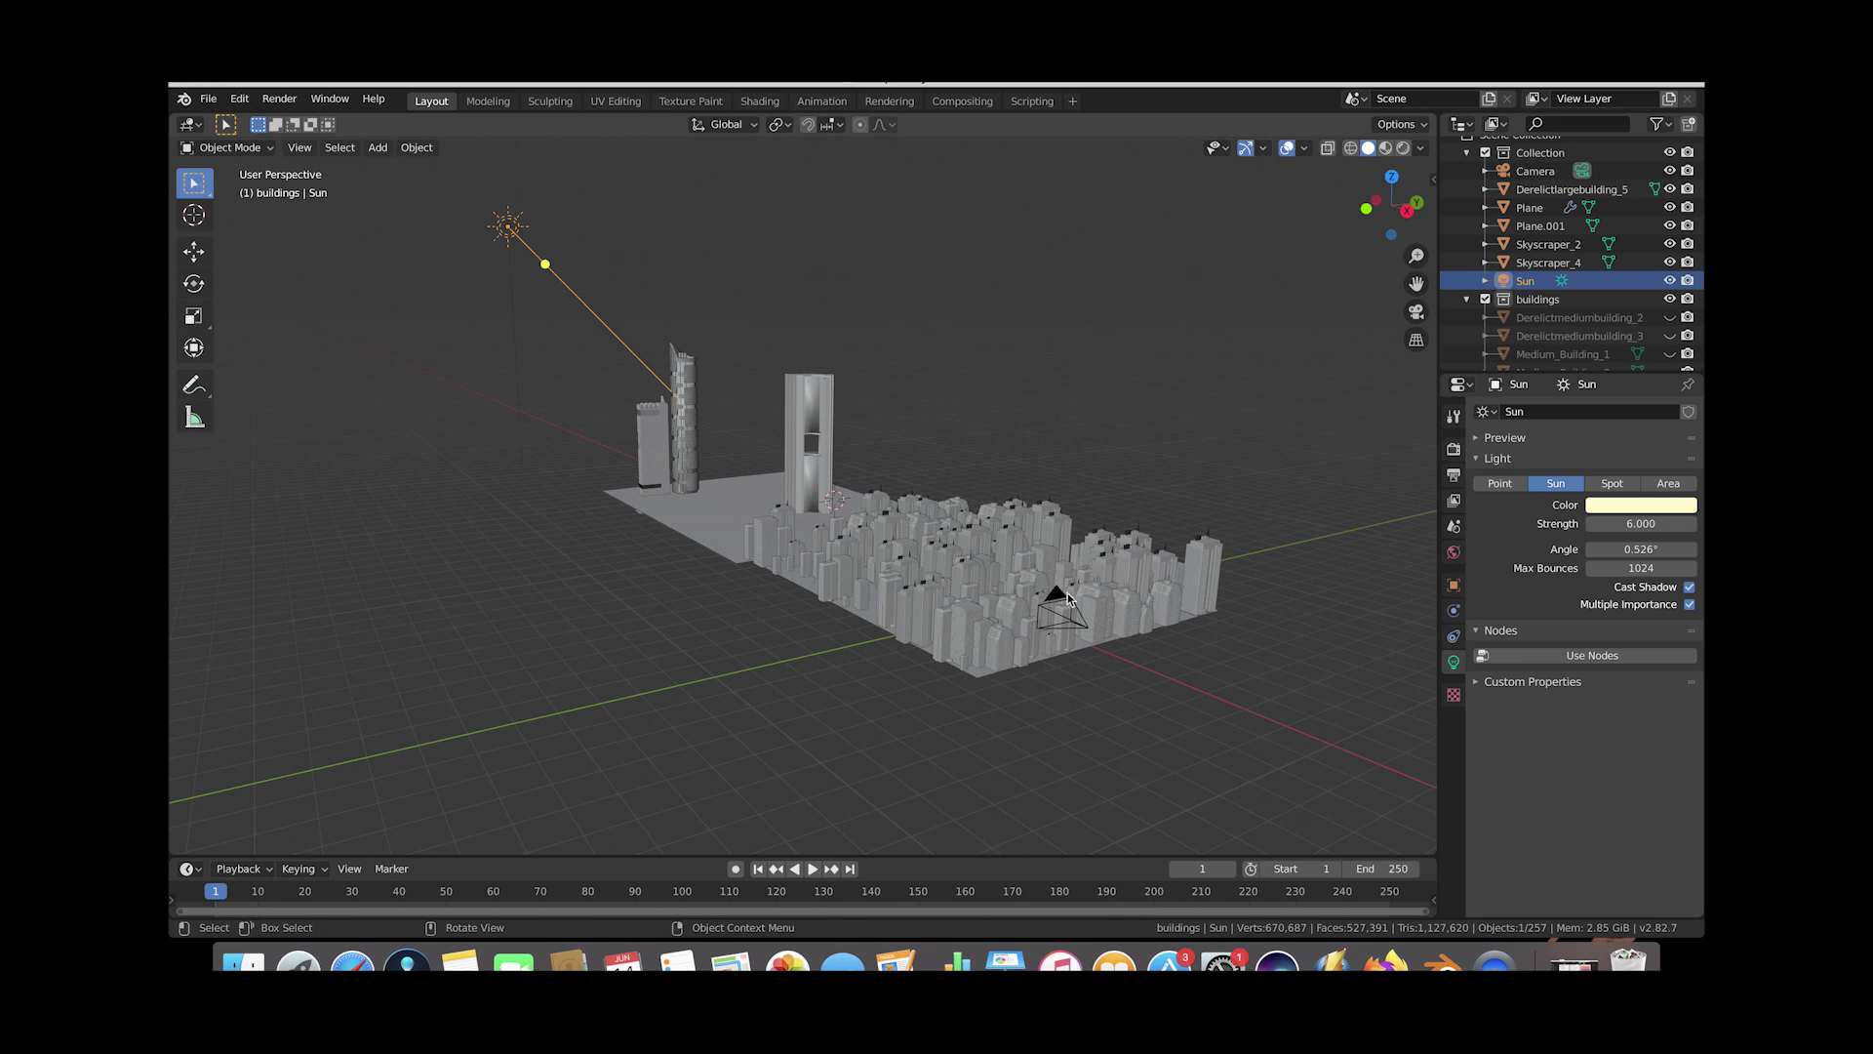
pyautogui.click(1454, 552)
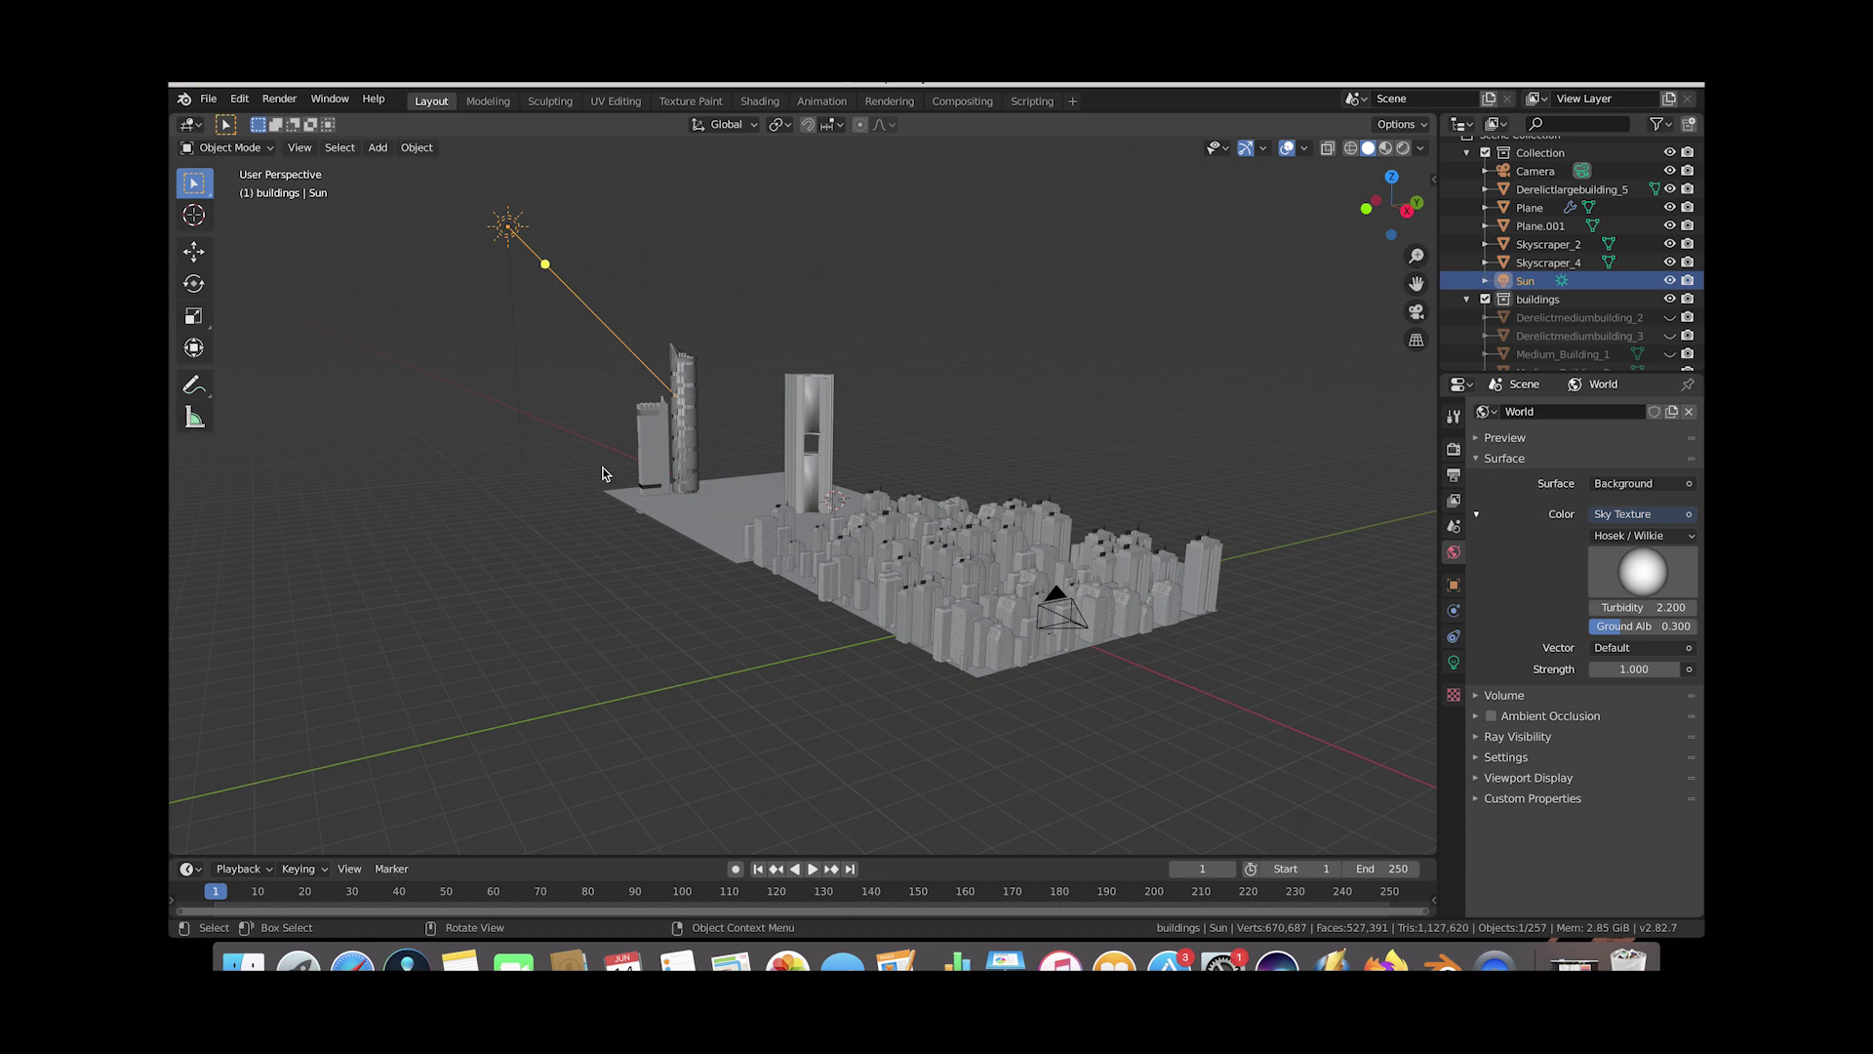
# Deselect the sun lamp and view the scene through the active camera.
pyautogui.click(607, 200)
pyautogui.click(299, 147)
pyautogui.moveTo(323, 357)
pyautogui.click(566, 357)
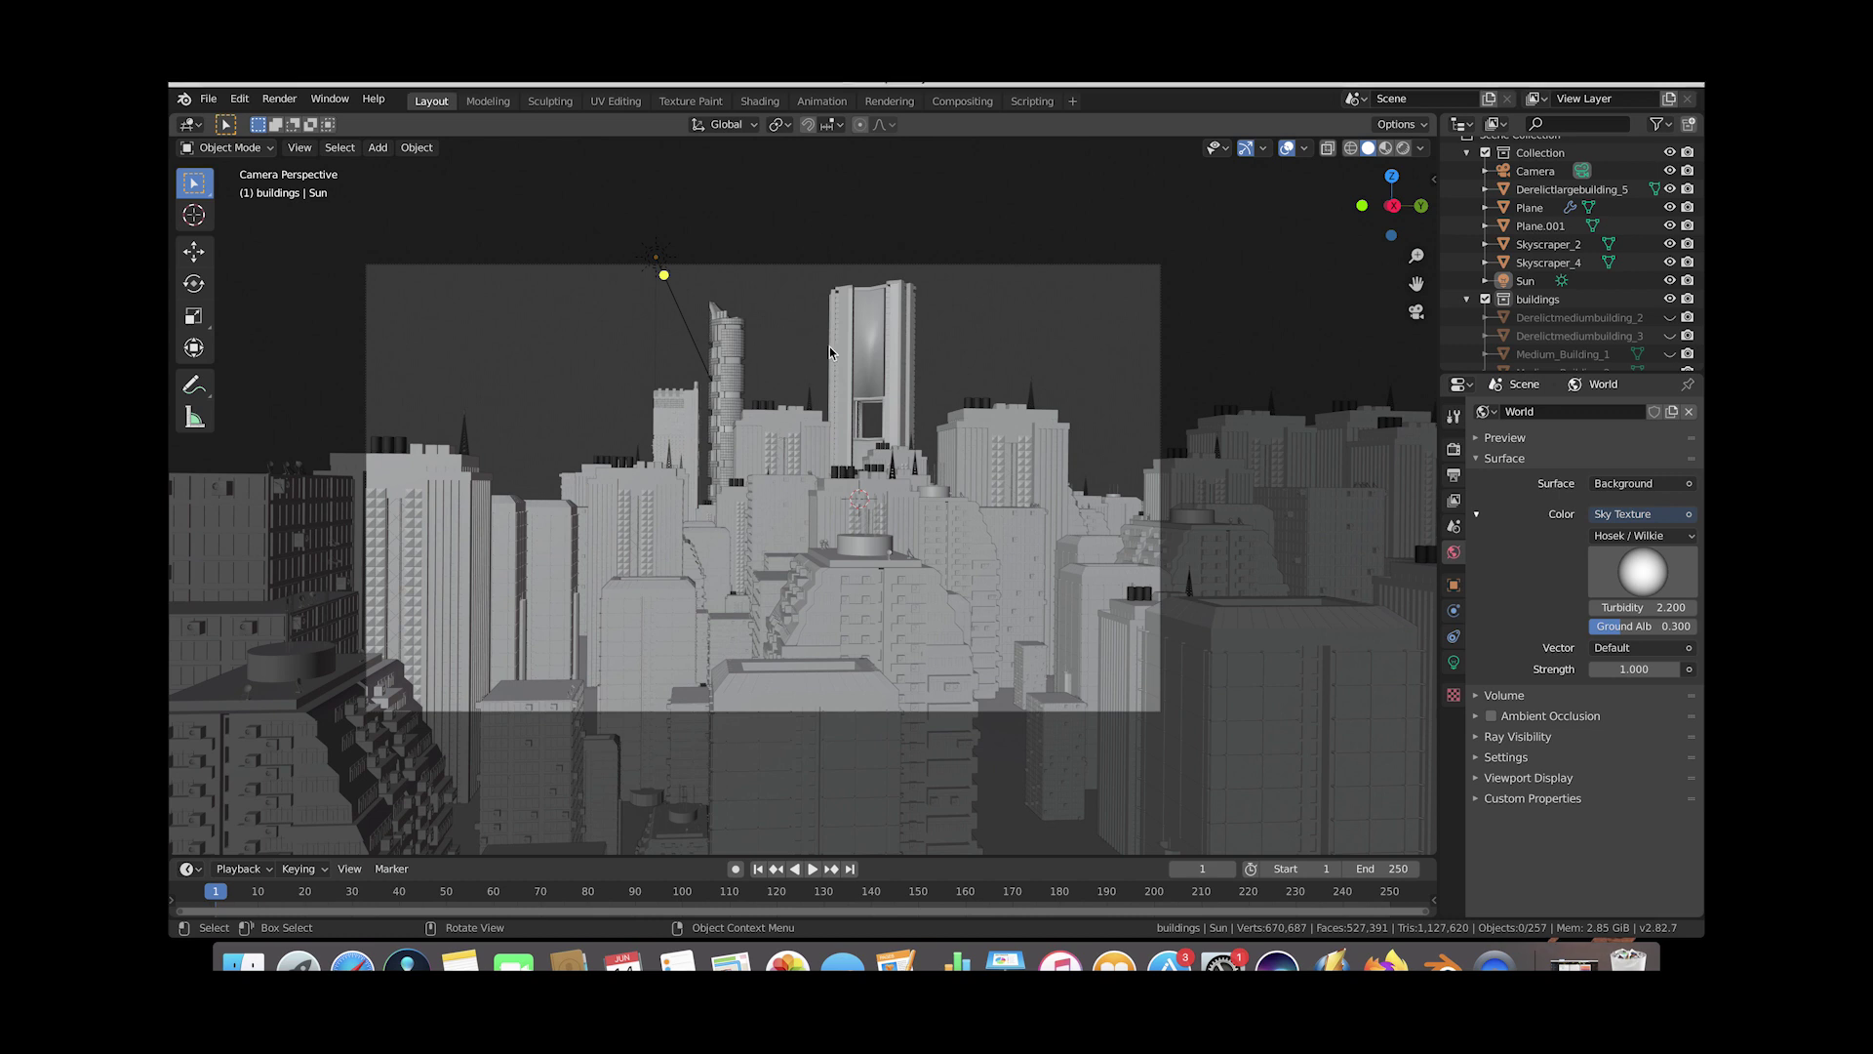
# Review the existing render of the city in its own window, and close that window.
pyautogui.click(279, 98)
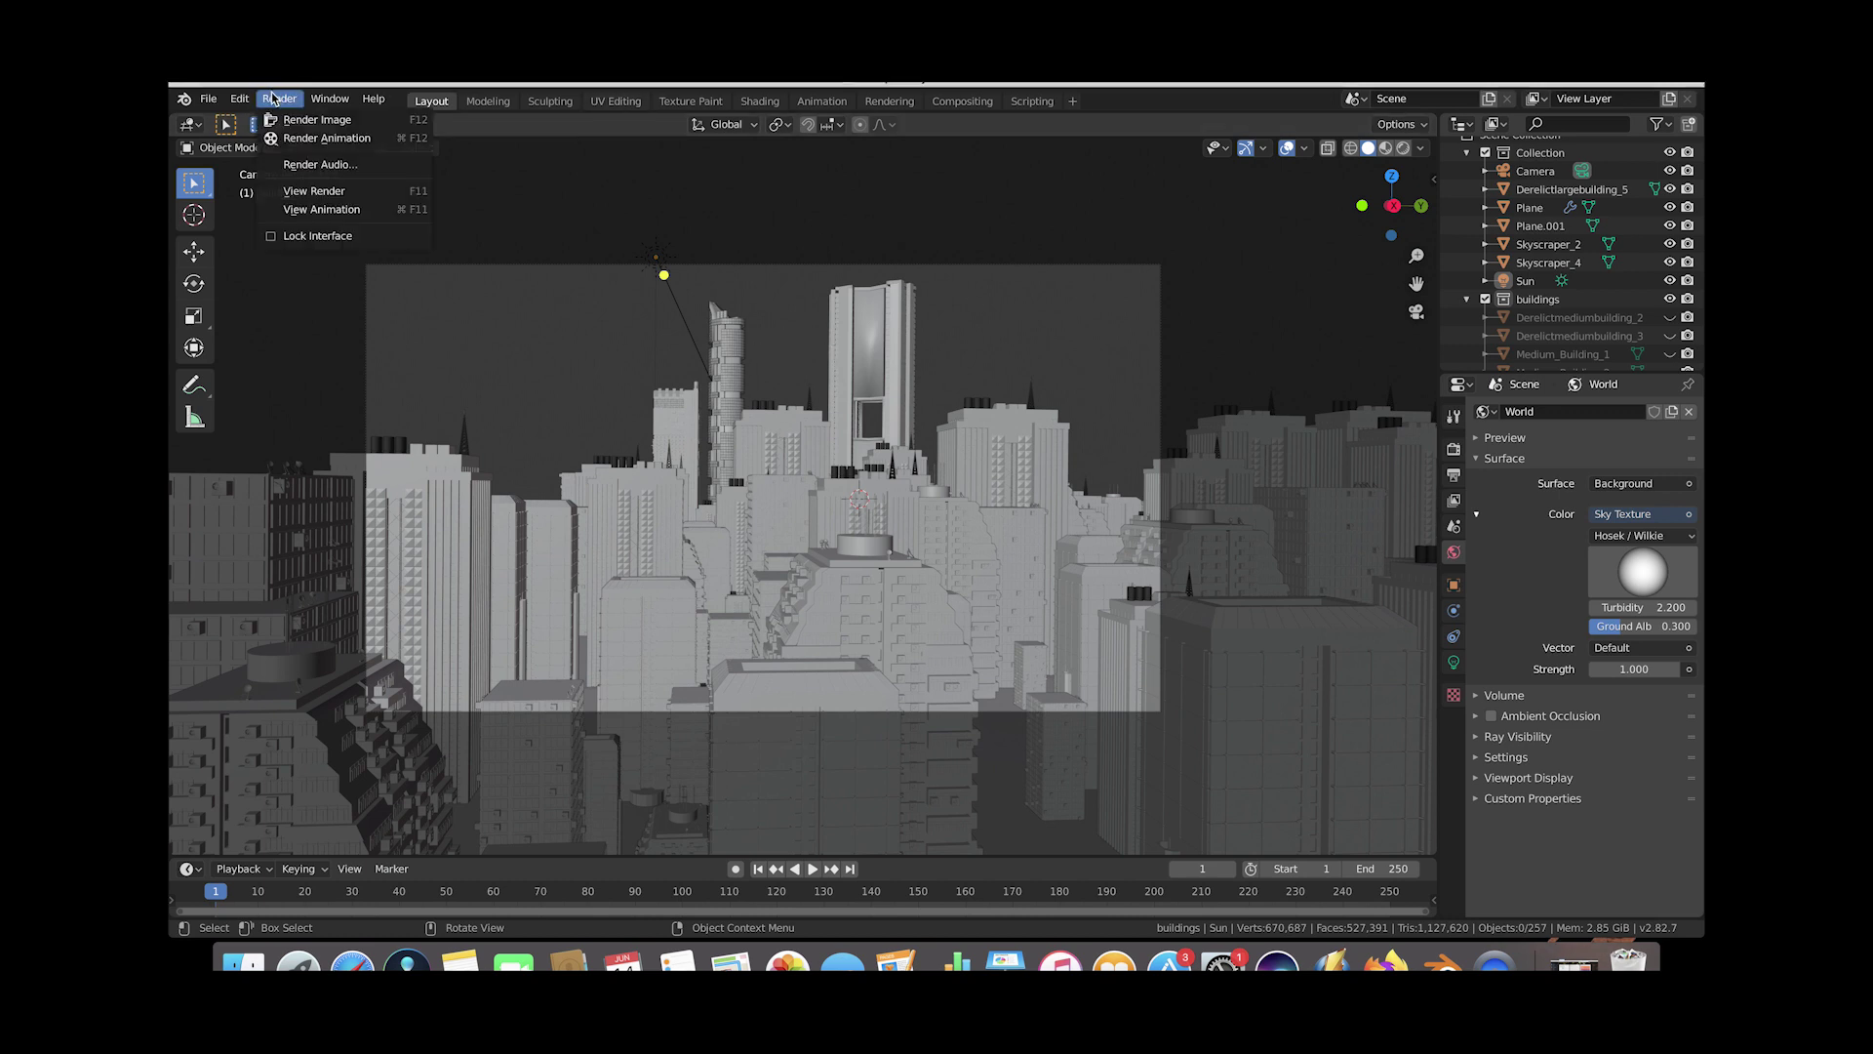
pyautogui.click(313, 191)
pyautogui.moveTo(706, 92); pyautogui.dragTo(1011, 159)
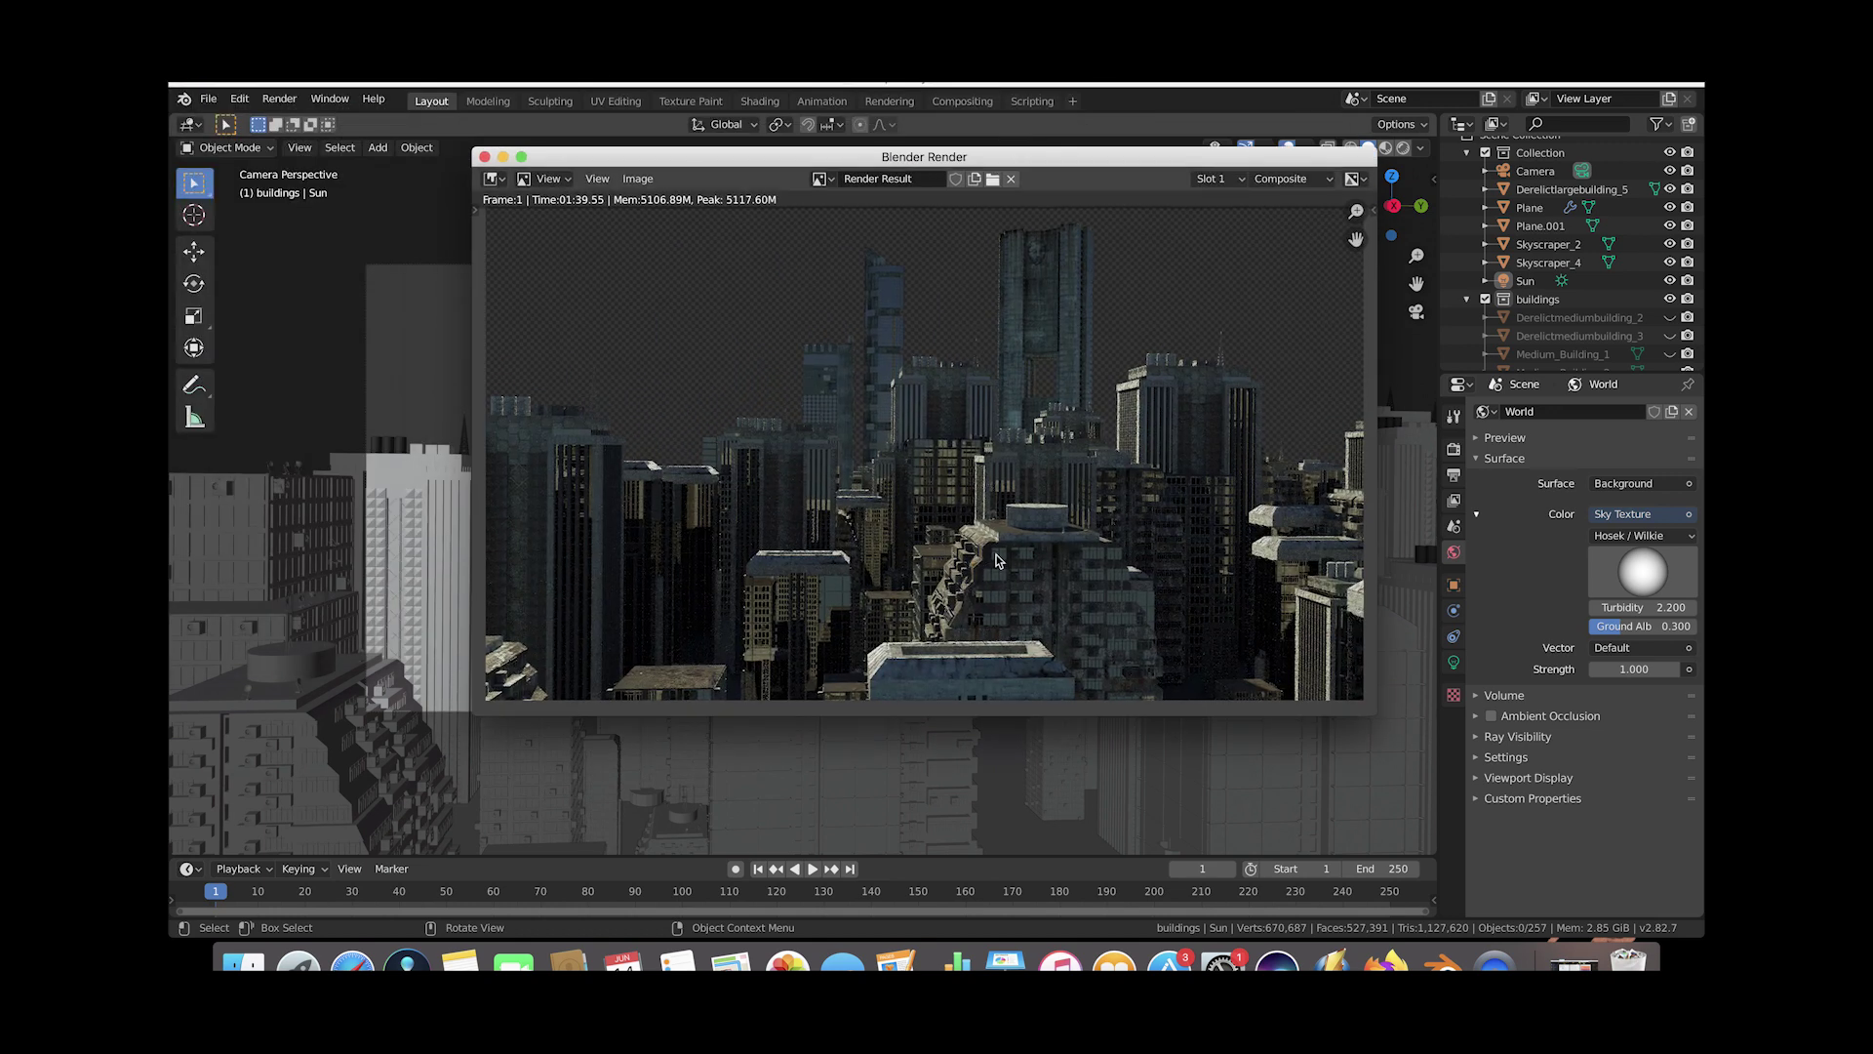
pyautogui.scroll(-1, 820, 465)
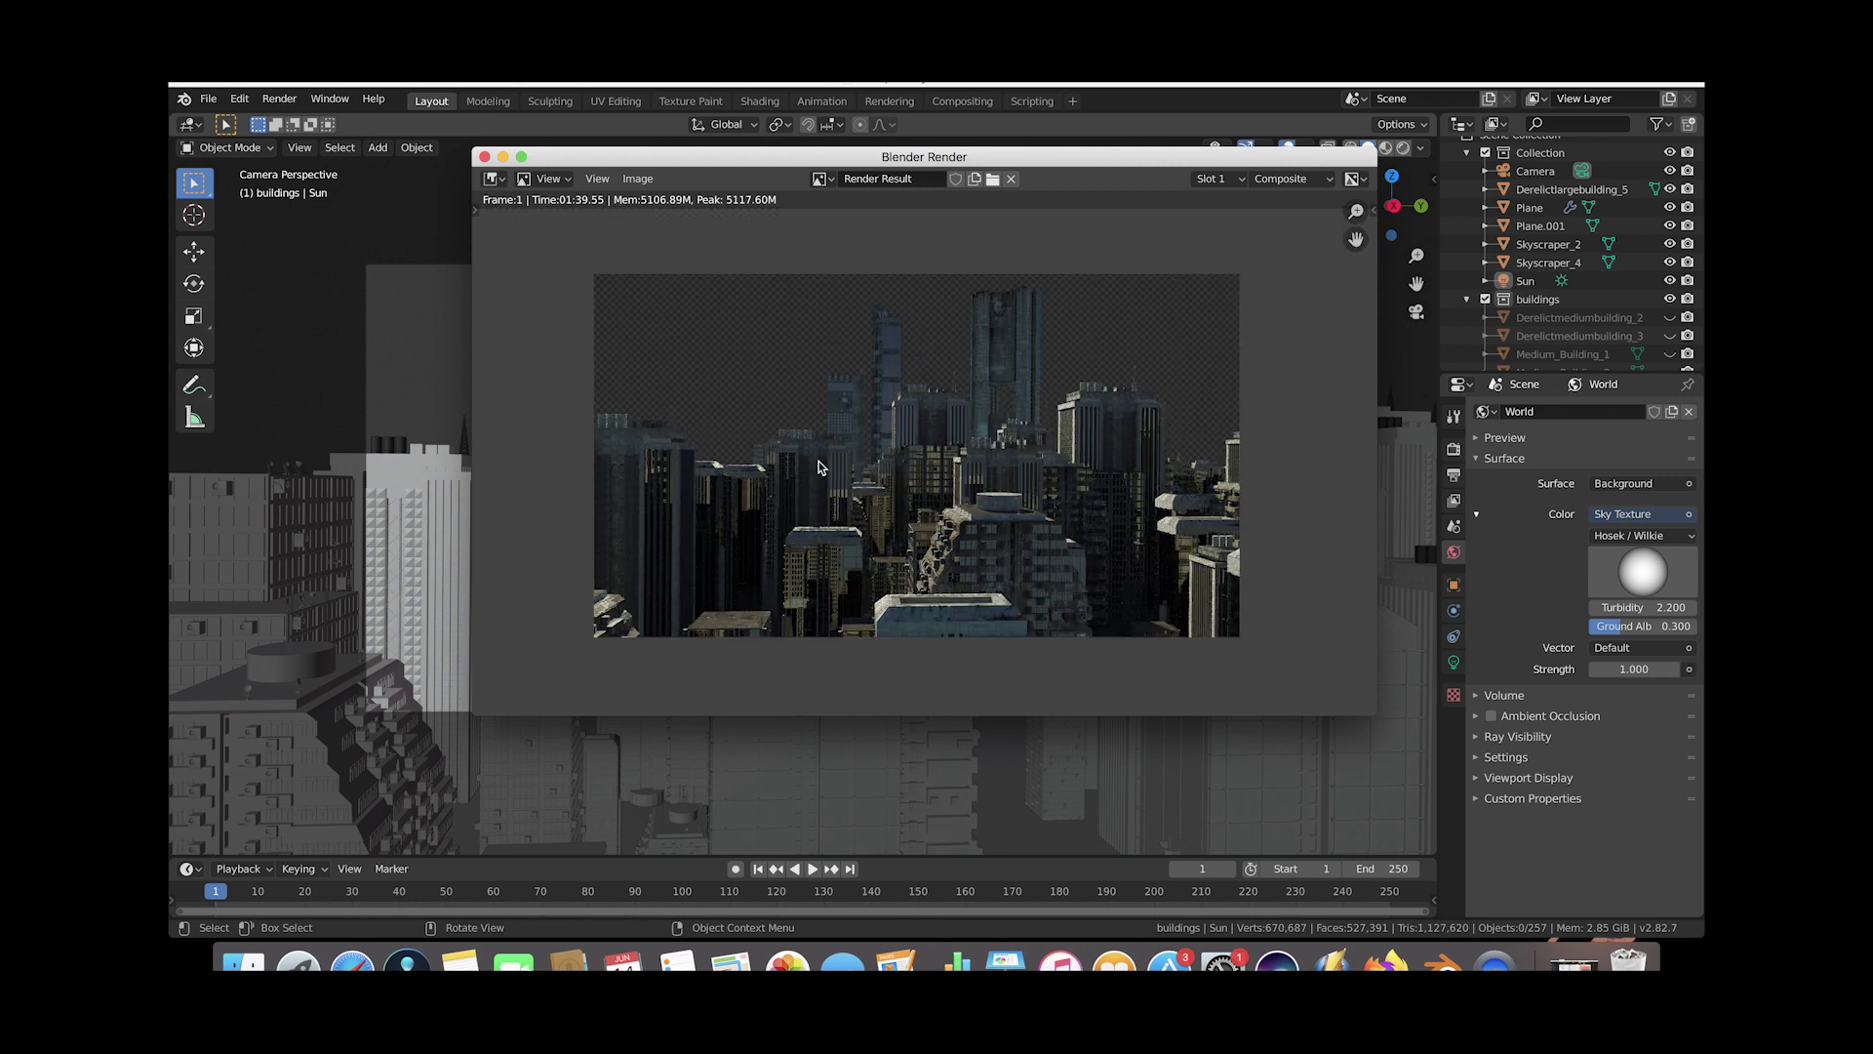
pyautogui.scroll(1, 819, 460)
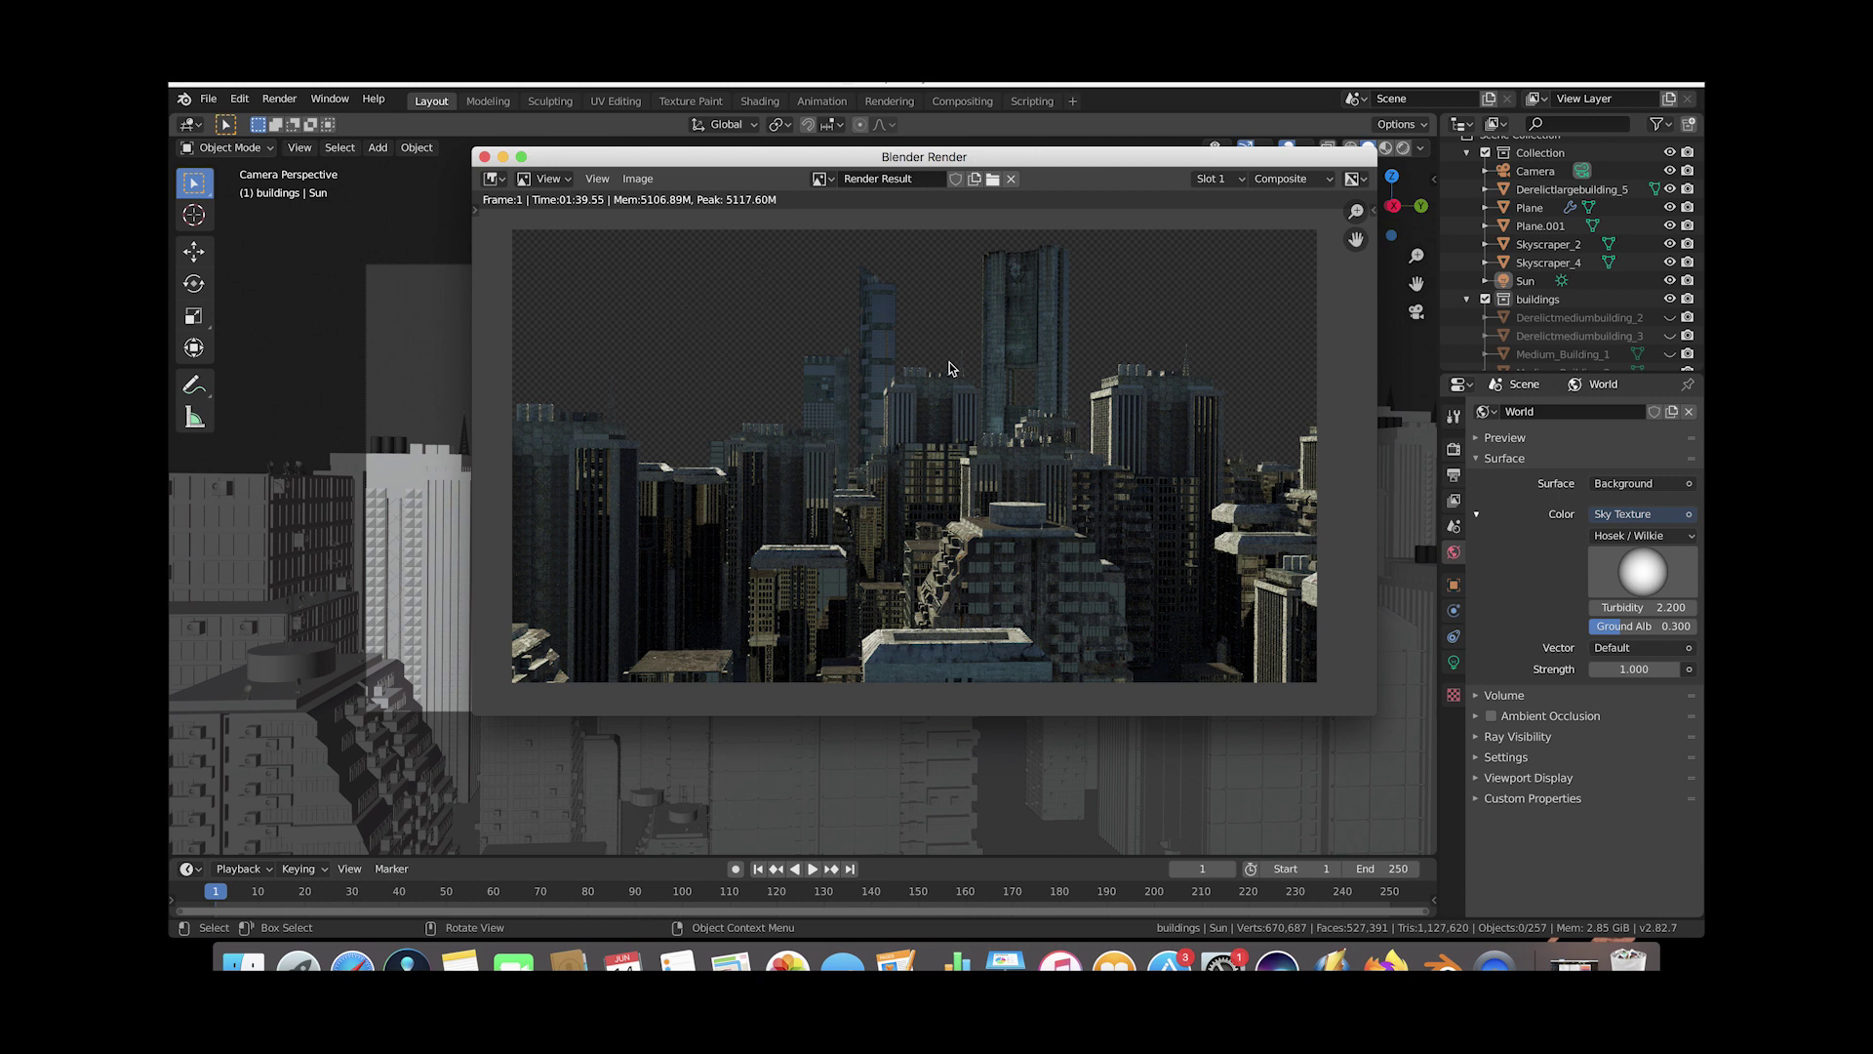
pyautogui.click(485, 157)
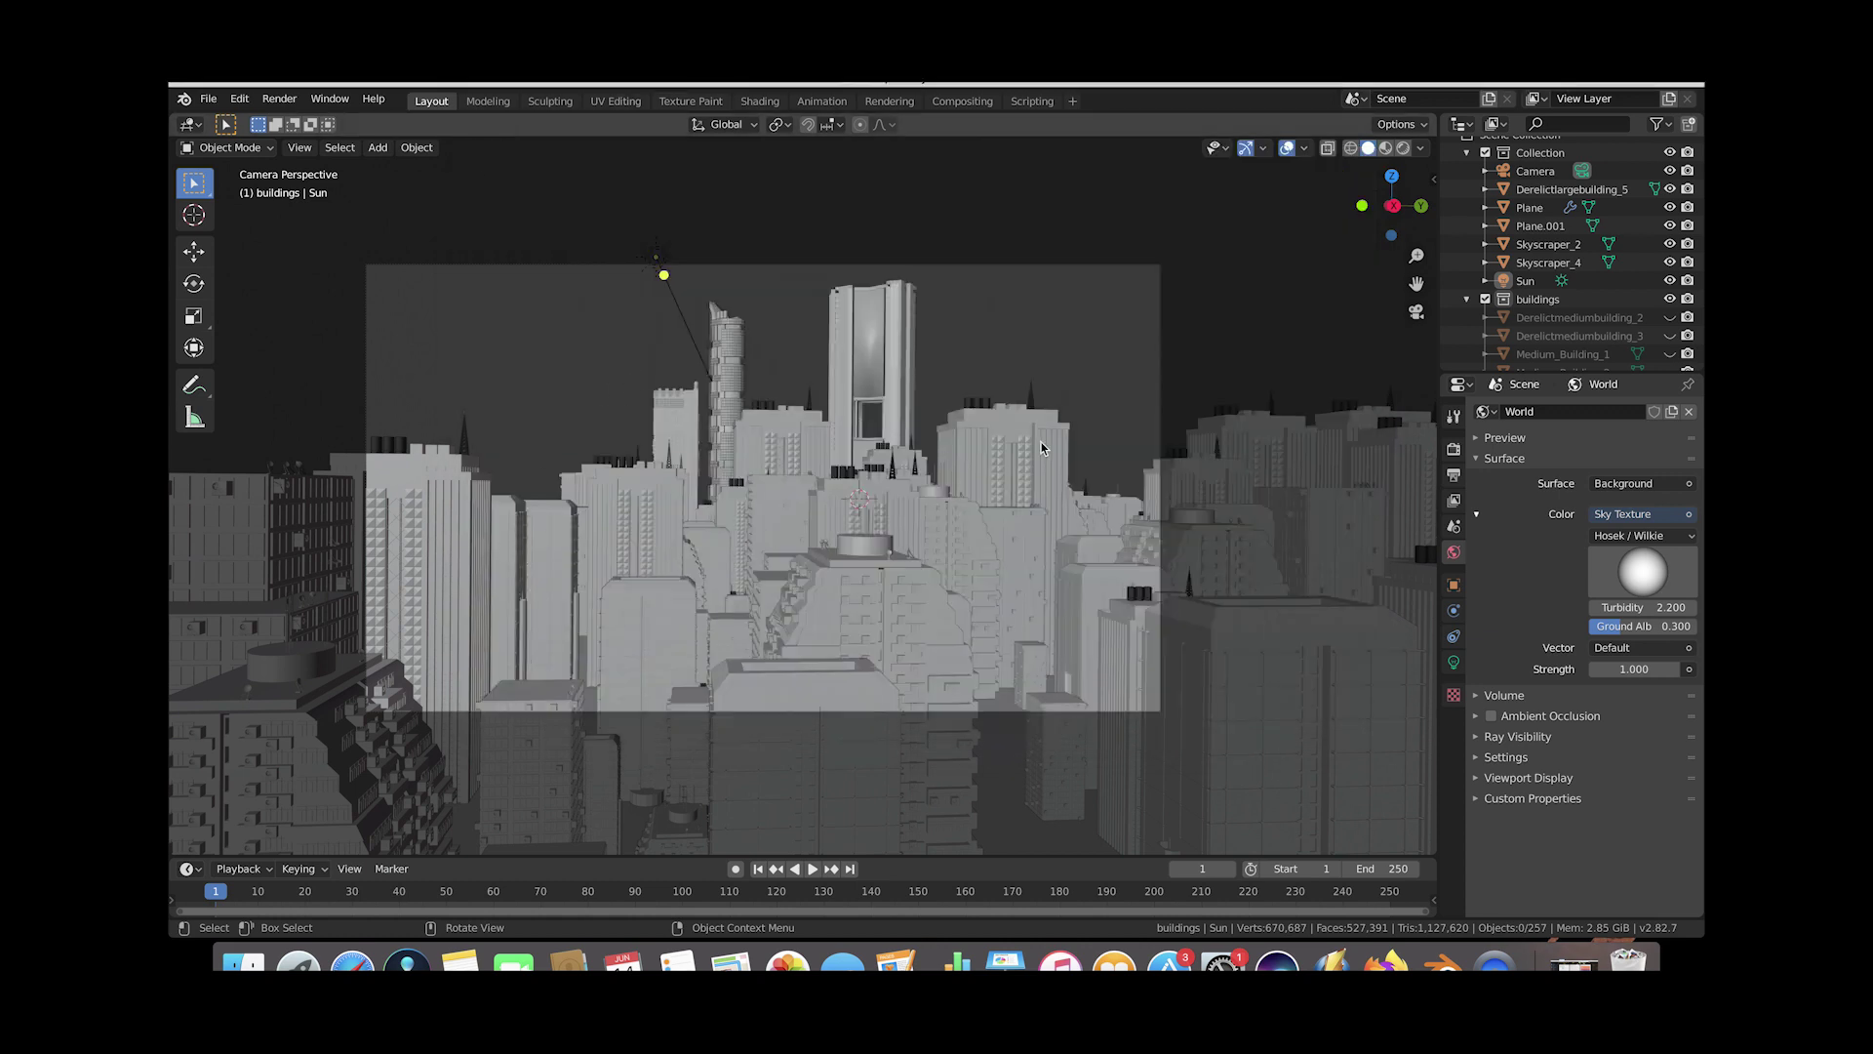
# Enable the Mist data pass for the view layer.
pyautogui.click(1454, 499)
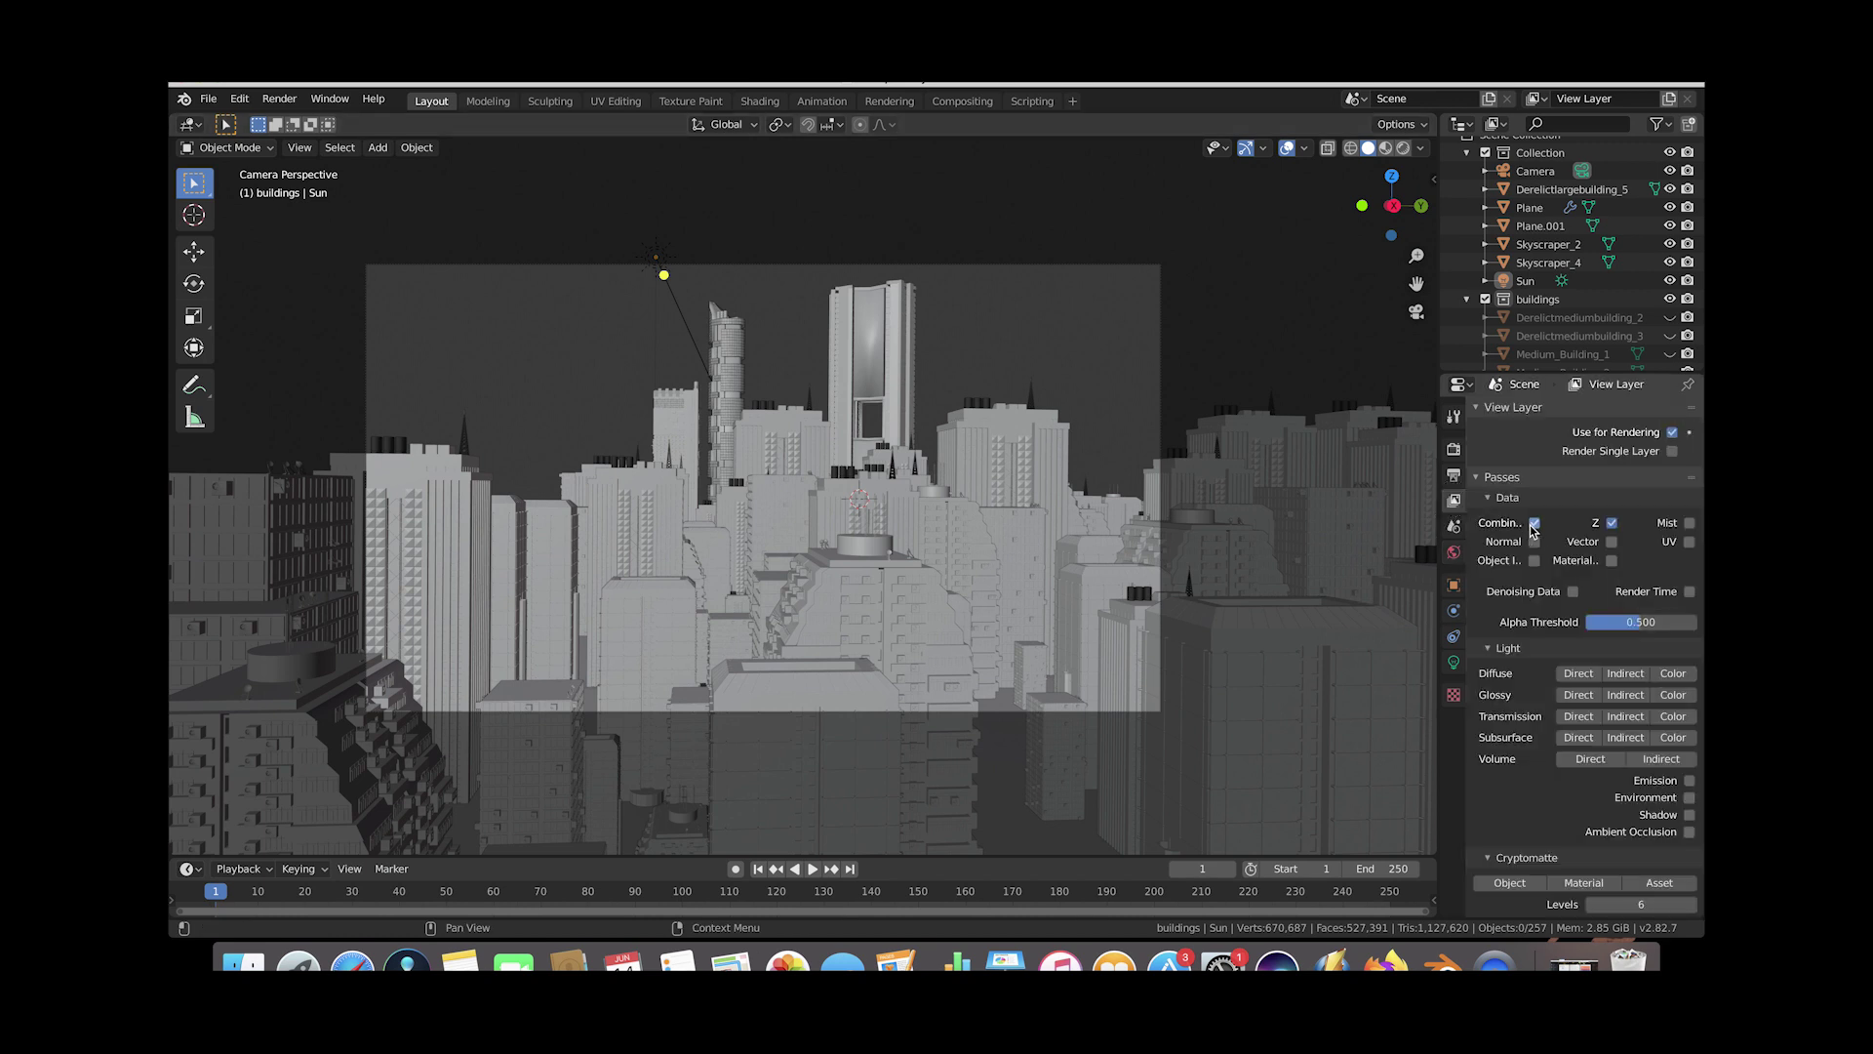
pyautogui.click(1479, 478)
pyautogui.click(1479, 478)
pyautogui.click(1689, 524)
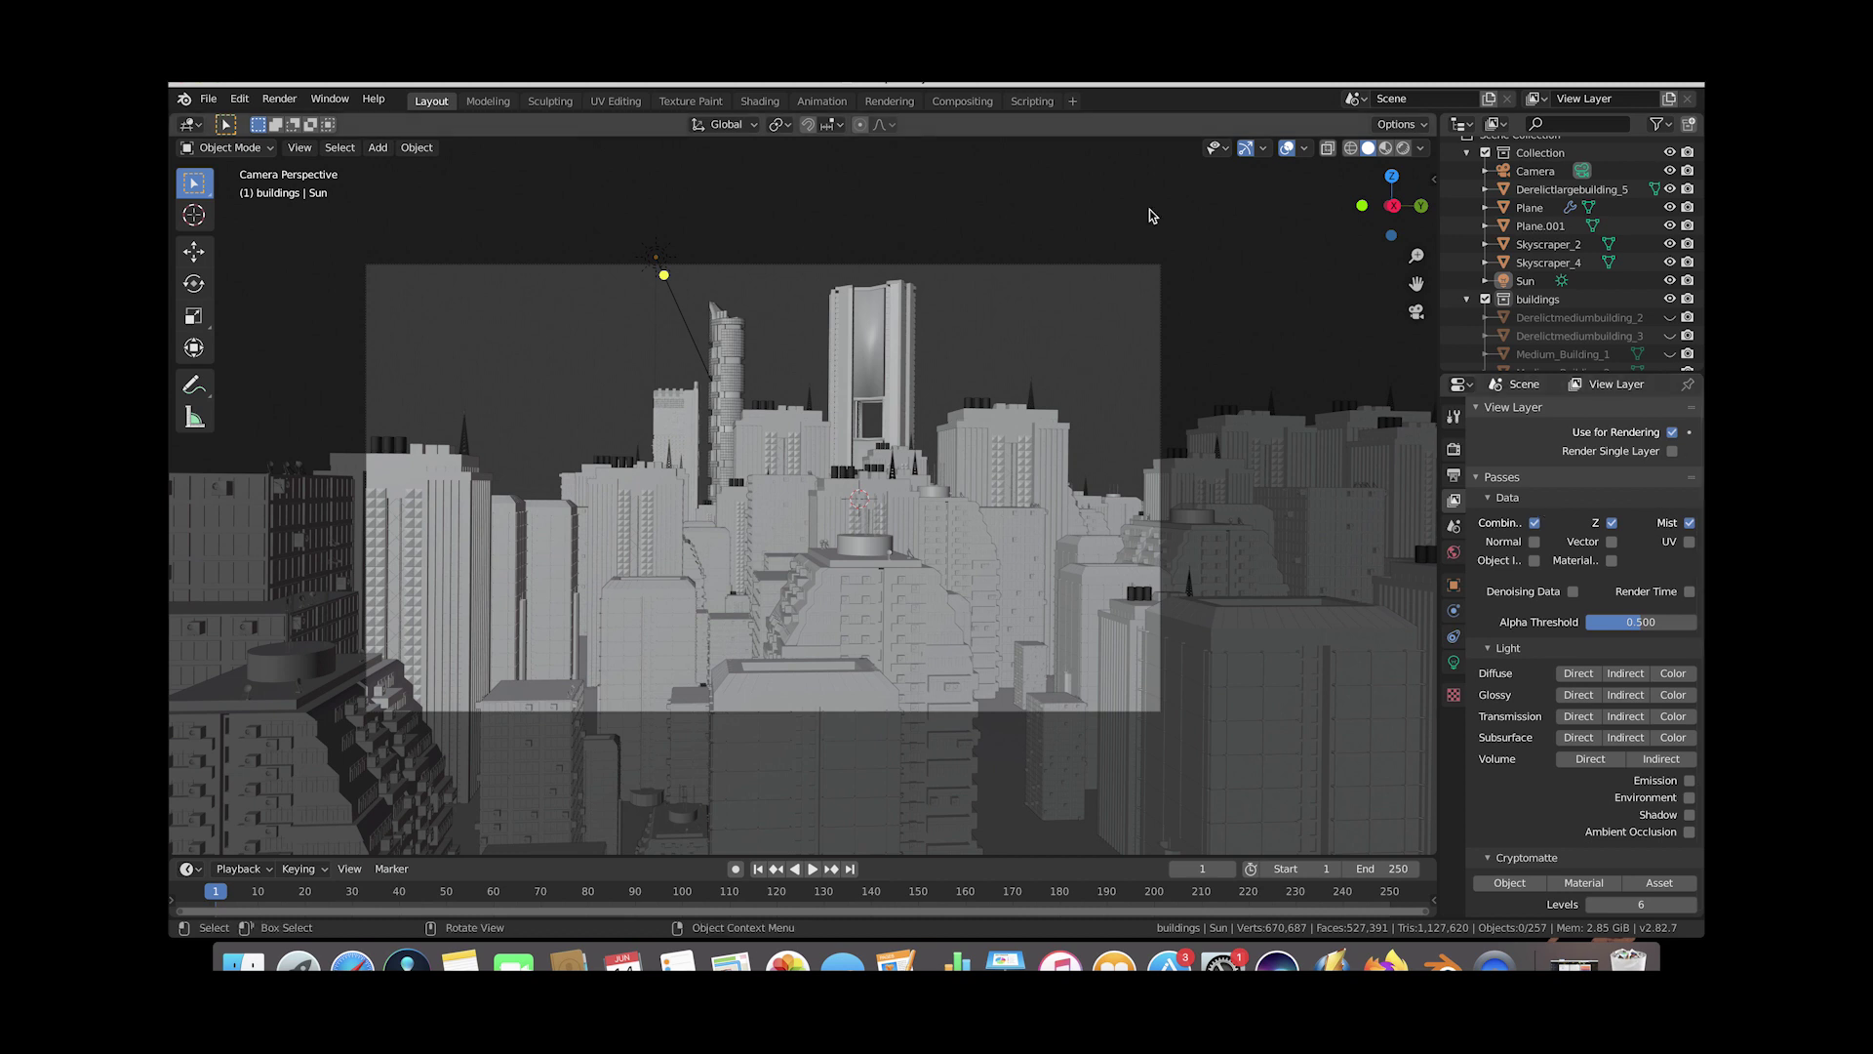
# Check the Render Layers node's Mist output in the Compositing workspace, and return to the Layout workspace.
pyautogui.click(956, 100)
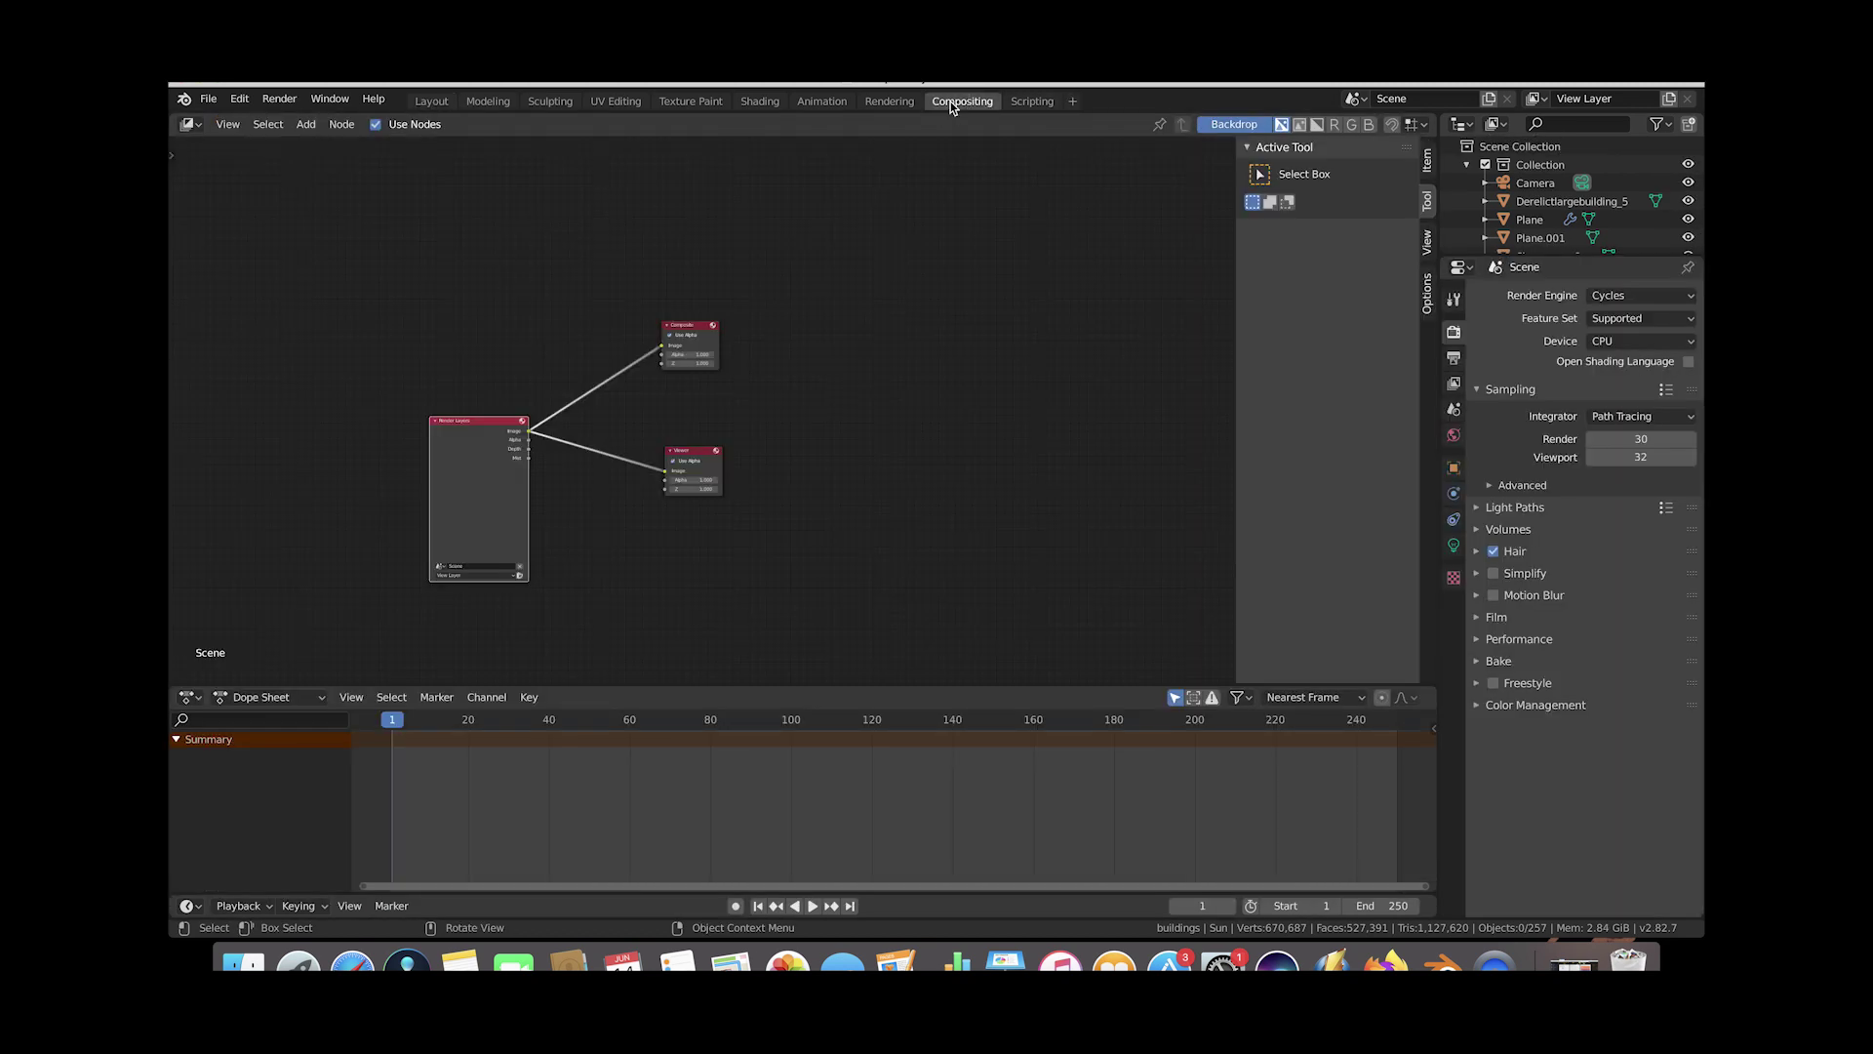
pyautogui.scroll(2, 516, 495)
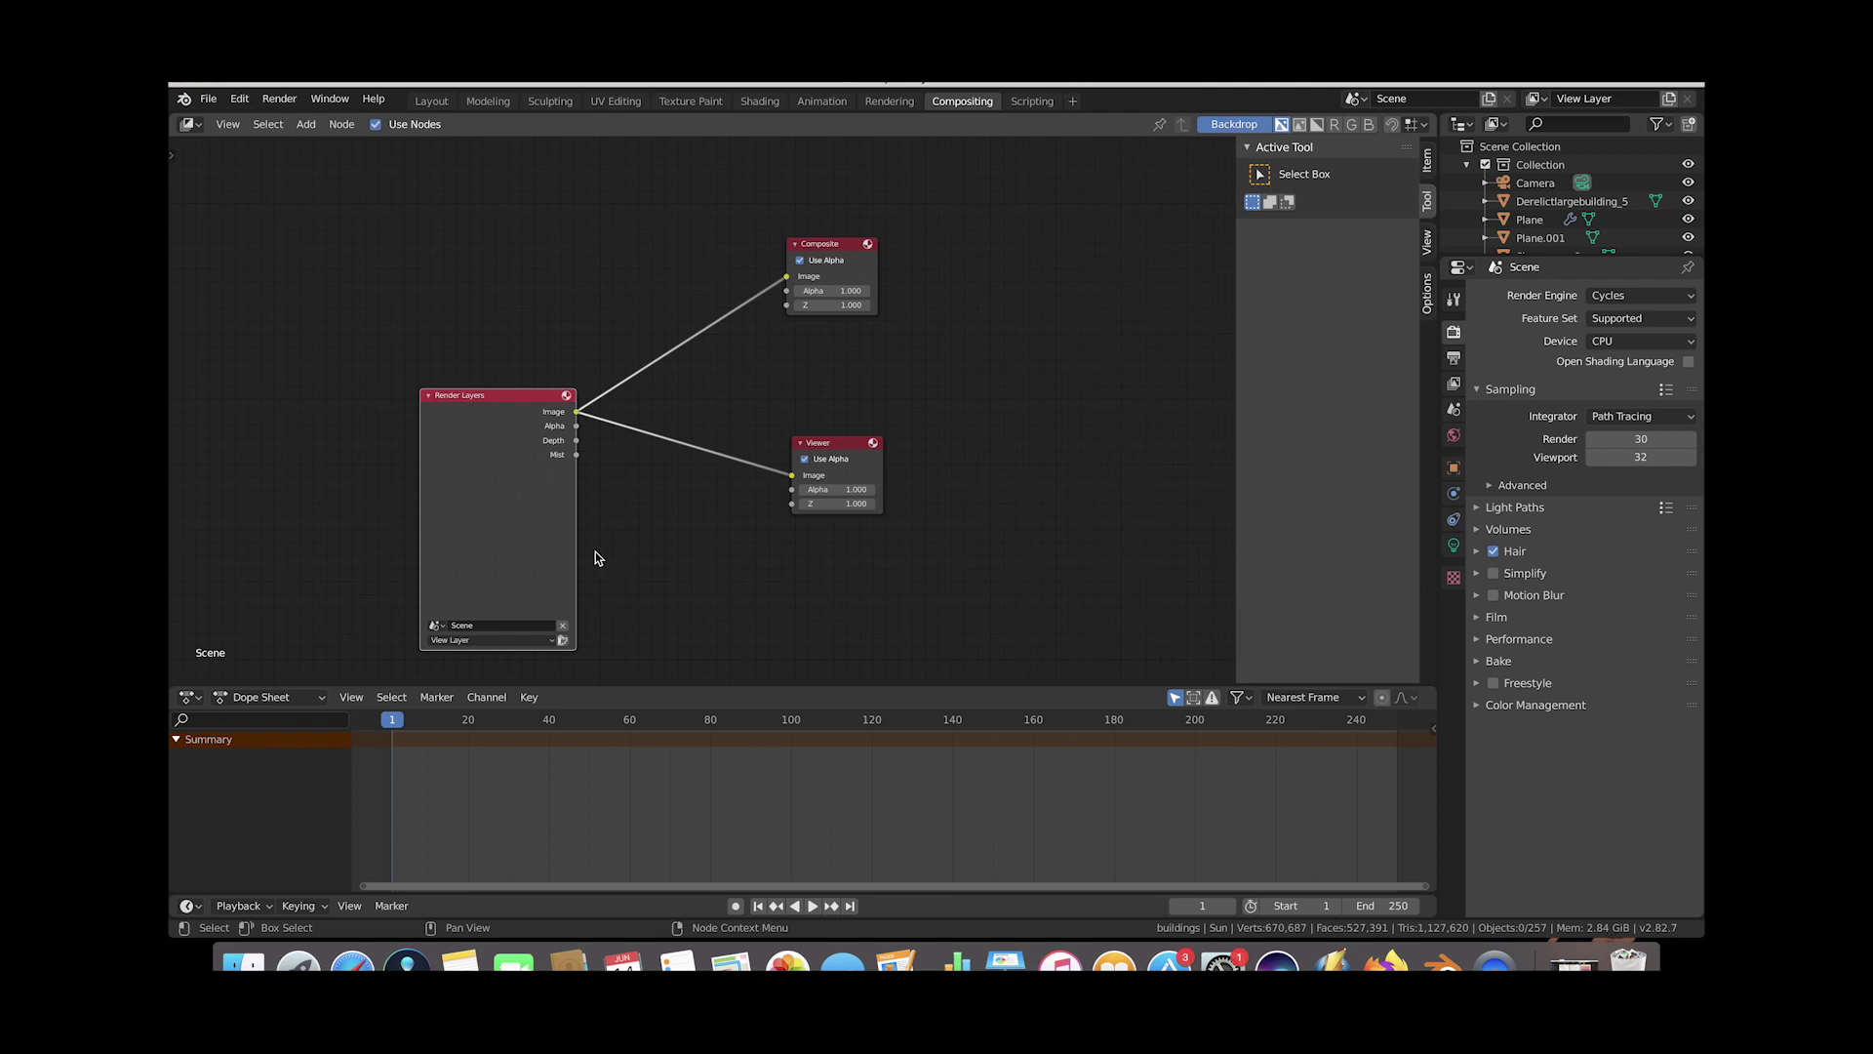
pyautogui.click(430, 102)
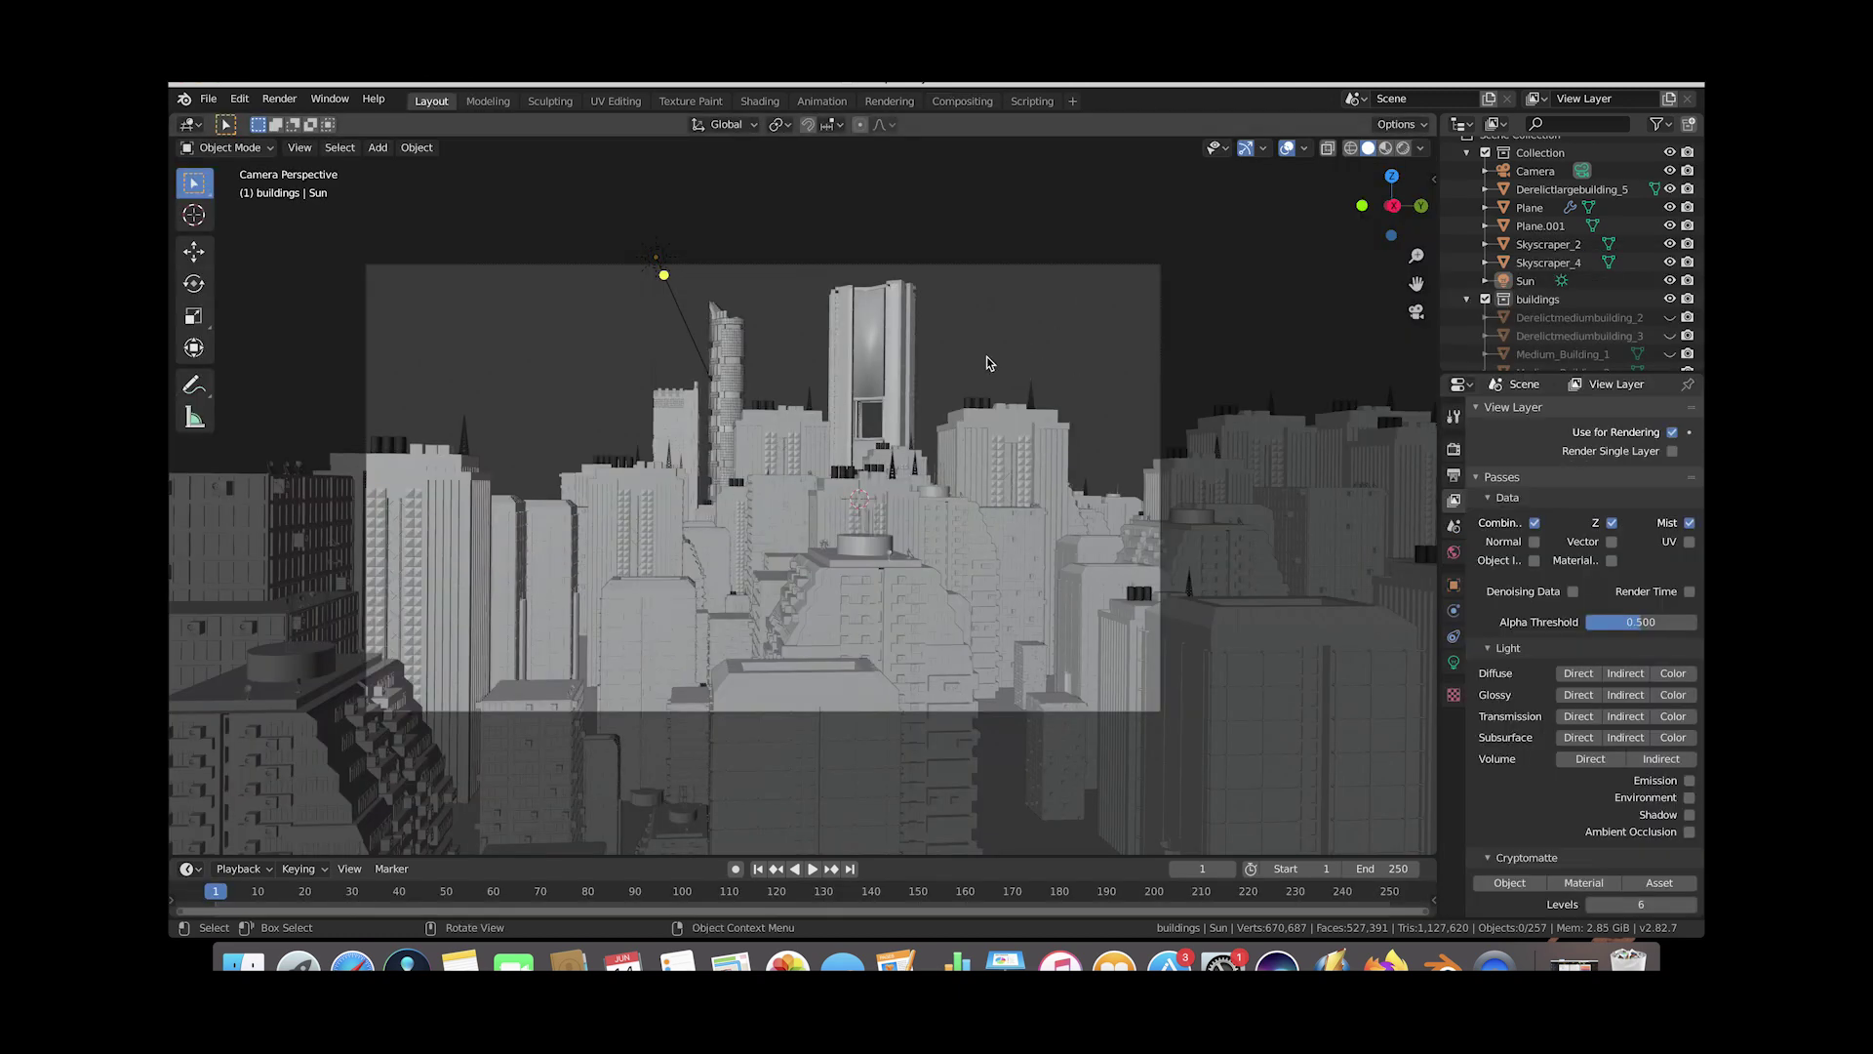
# Switch the viewport to rendered shading and display the Mist render pass.
pyautogui.press('z')
pyautogui.click(822, 451)
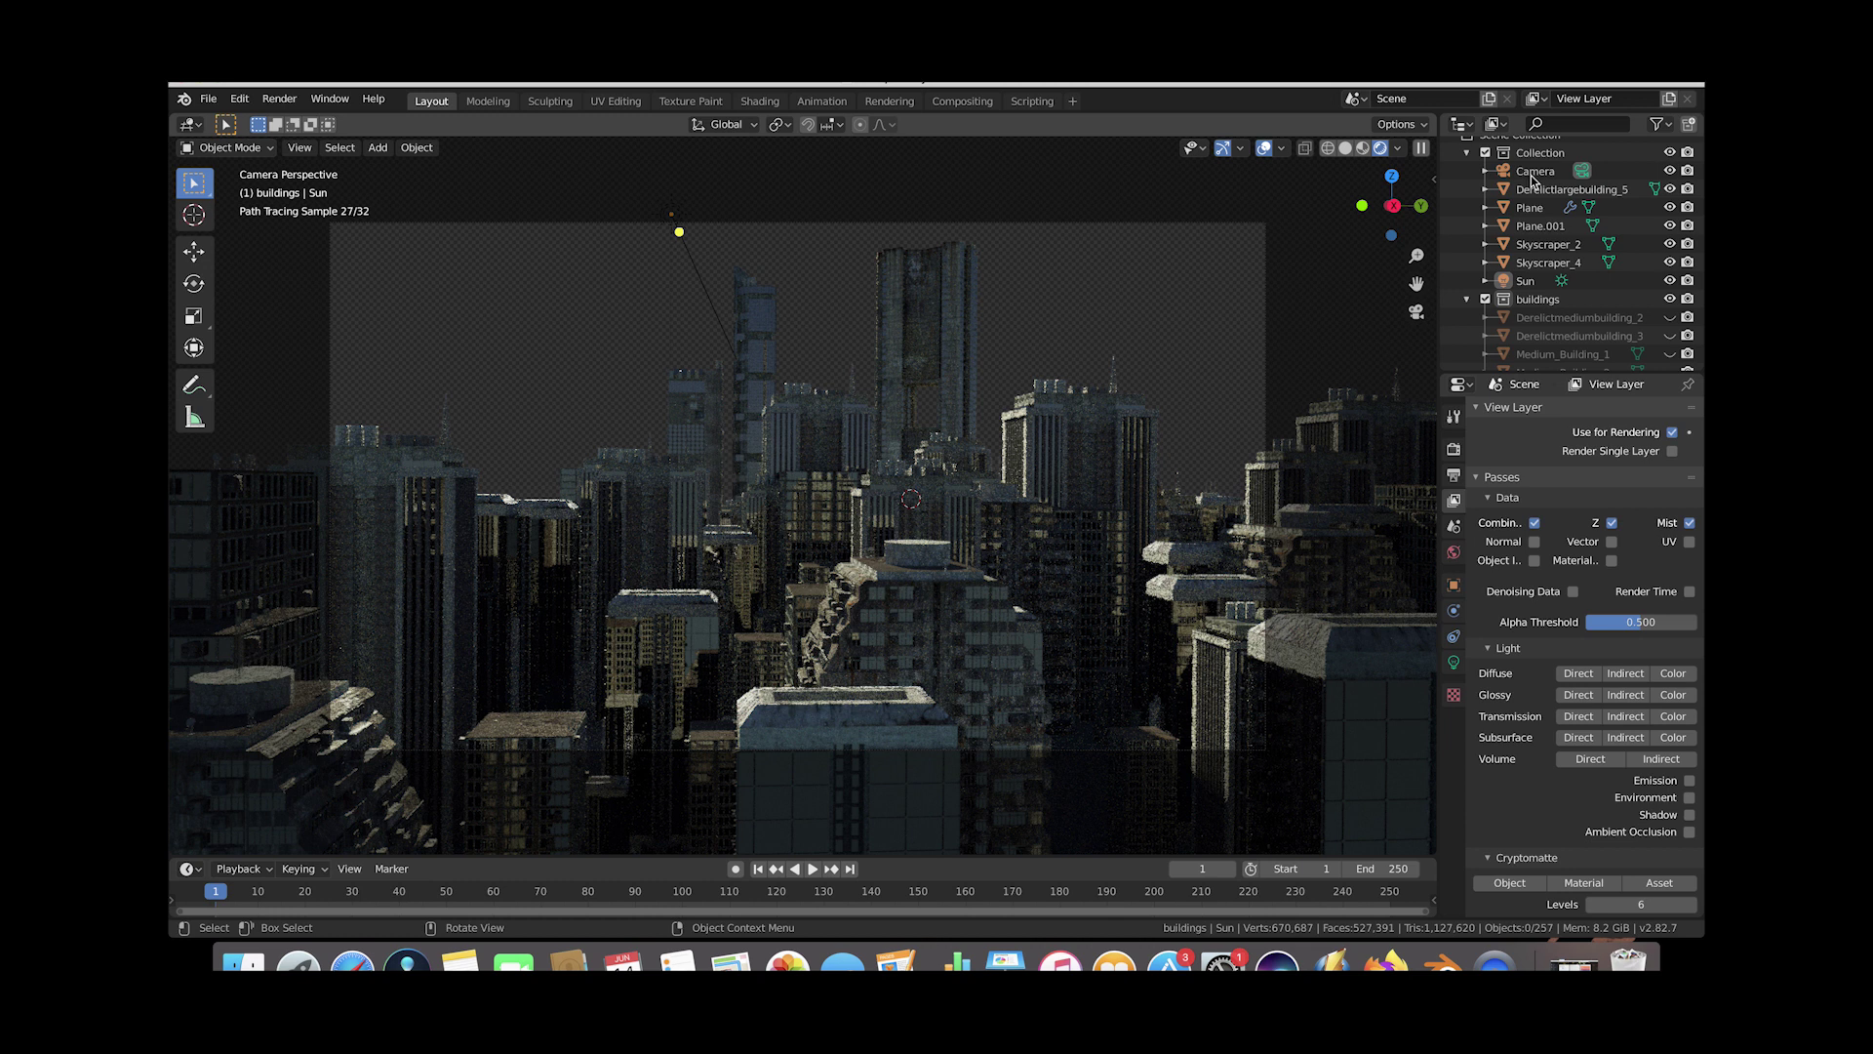
pyautogui.click(1400, 149)
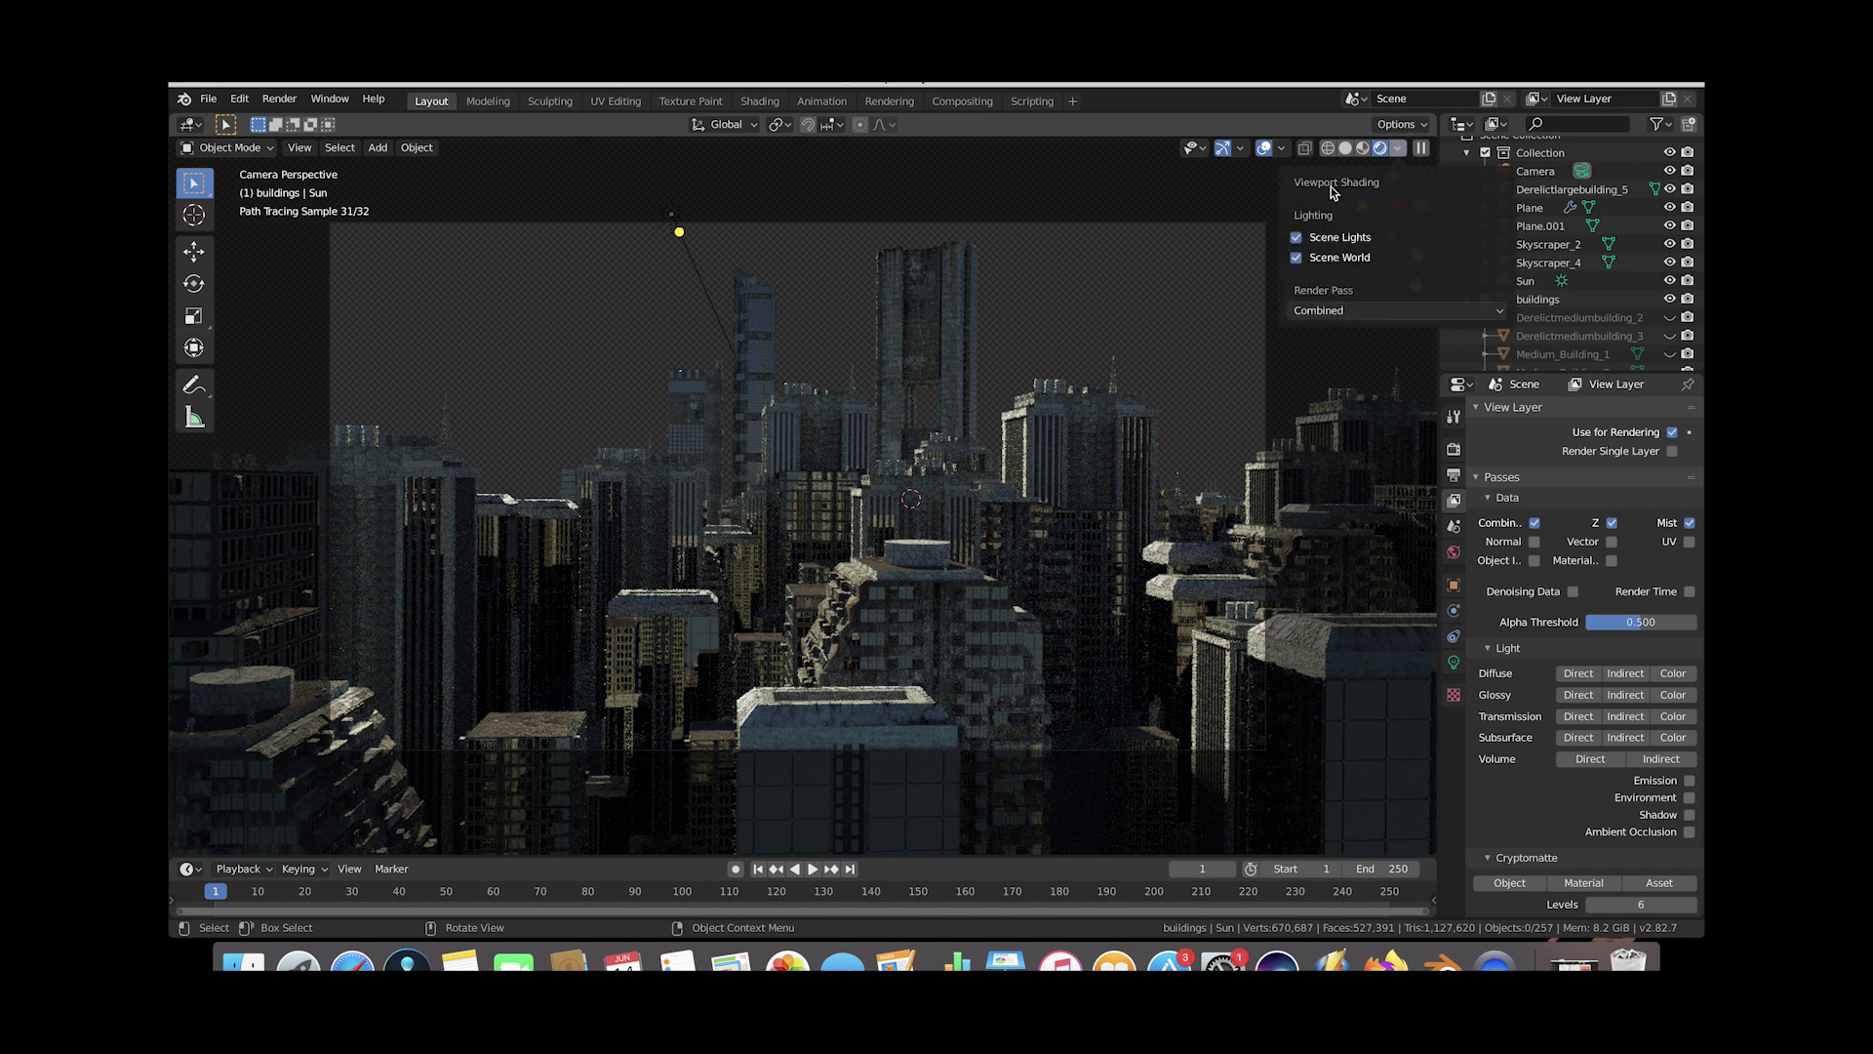
pyautogui.click(1332, 312)
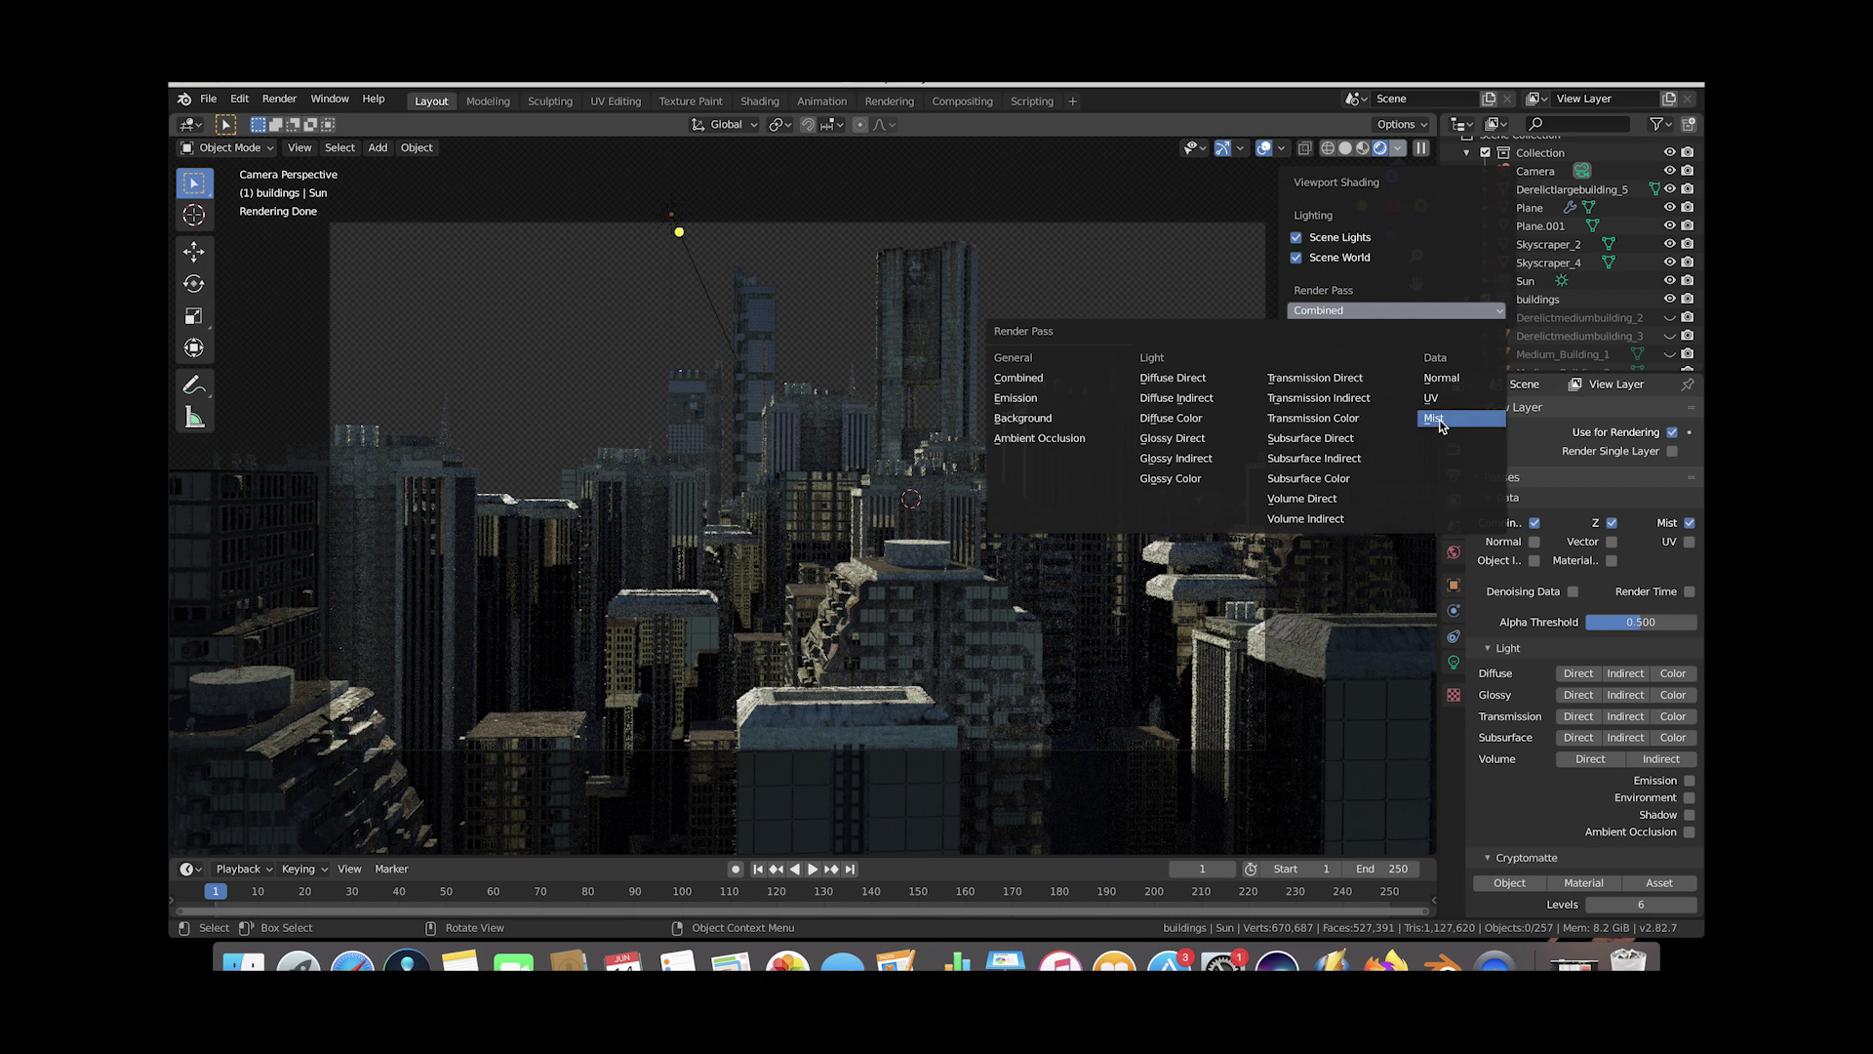
pyautogui.click(1433, 418)
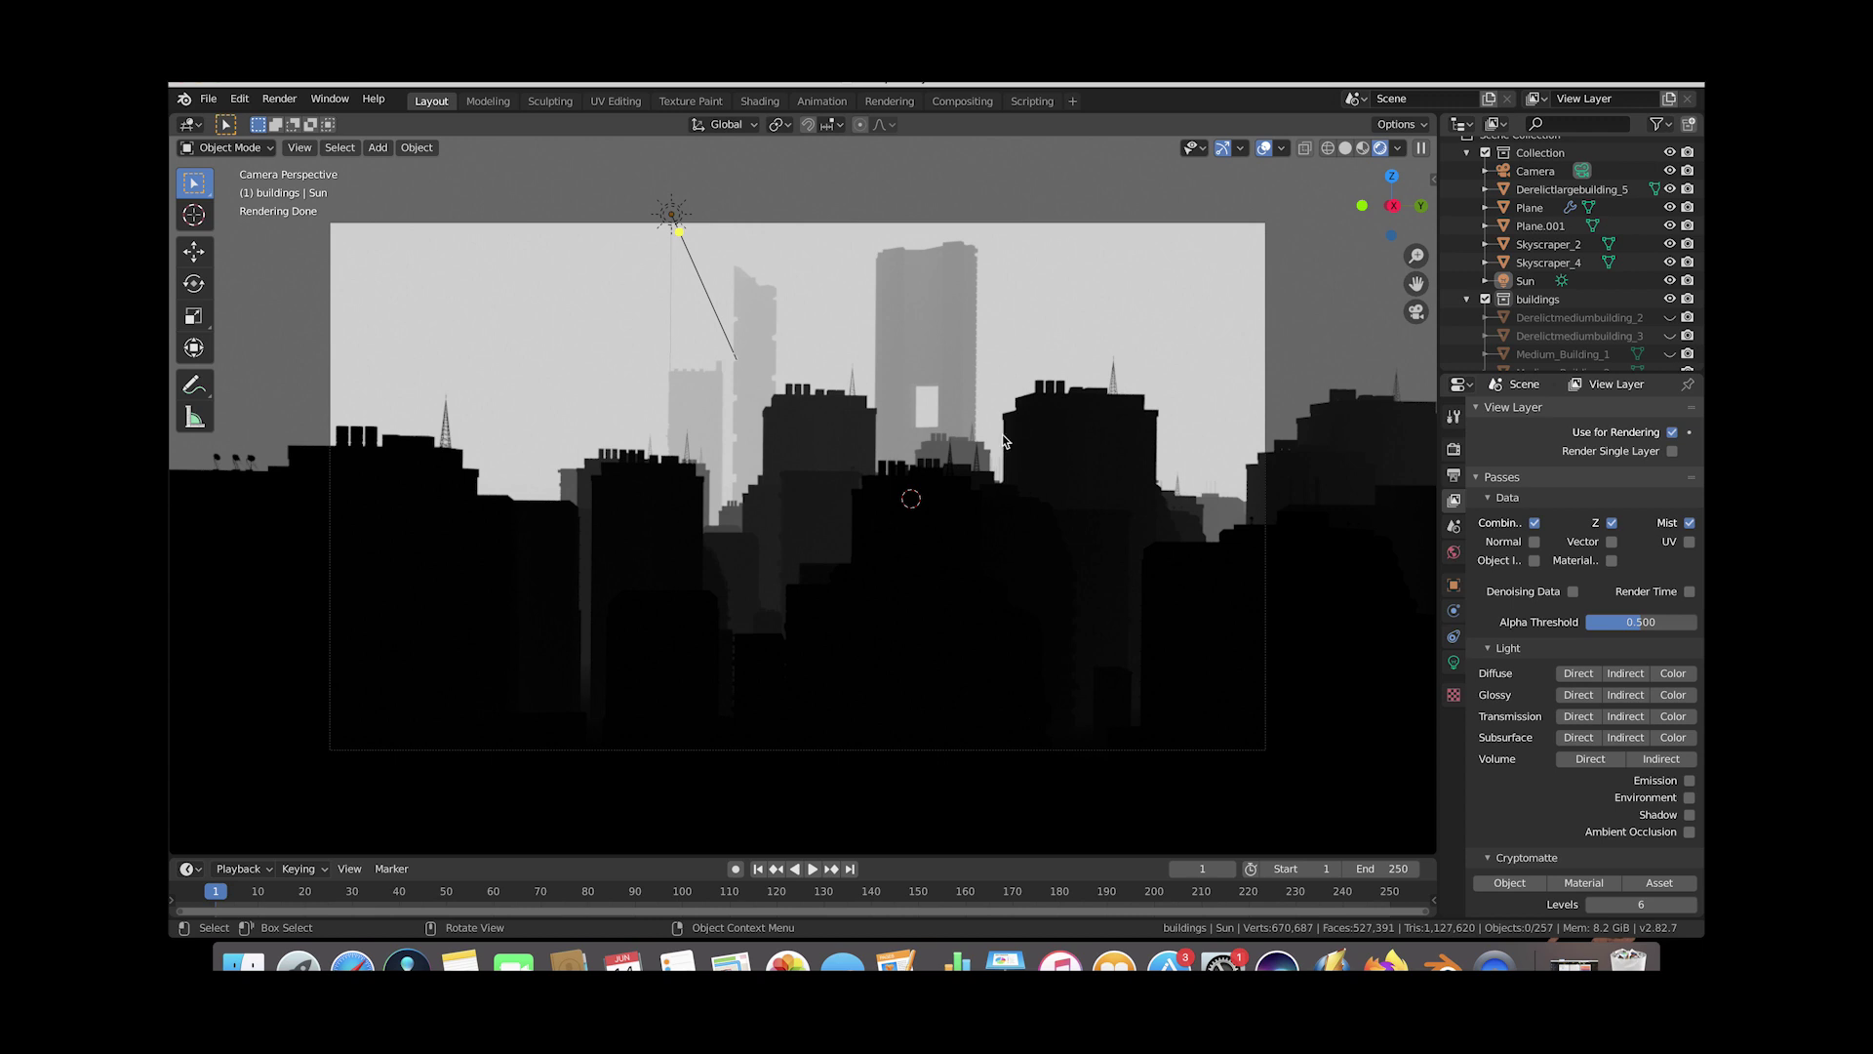
# Set the world's mist pass start distance to 1 m.
pyautogui.click(1453, 552)
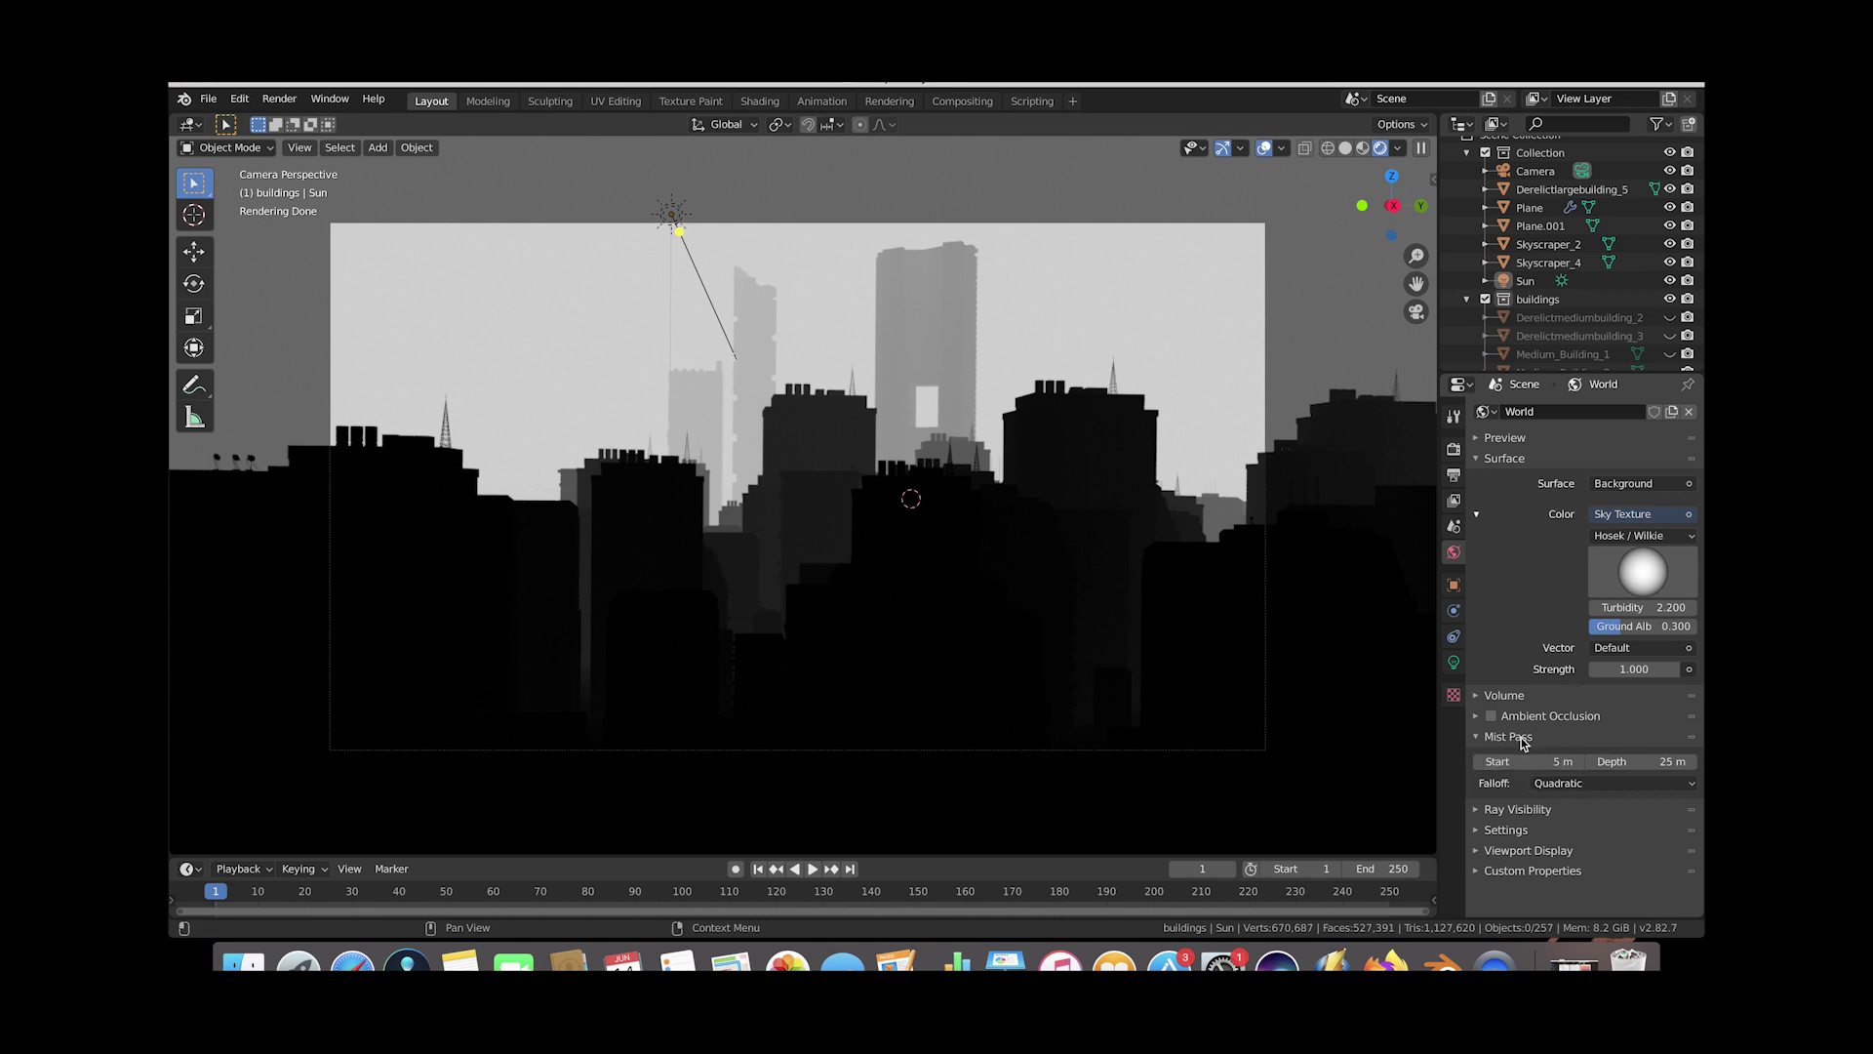
pyautogui.click(1539, 763)
pyautogui.write('1')
pyautogui.press('Return')
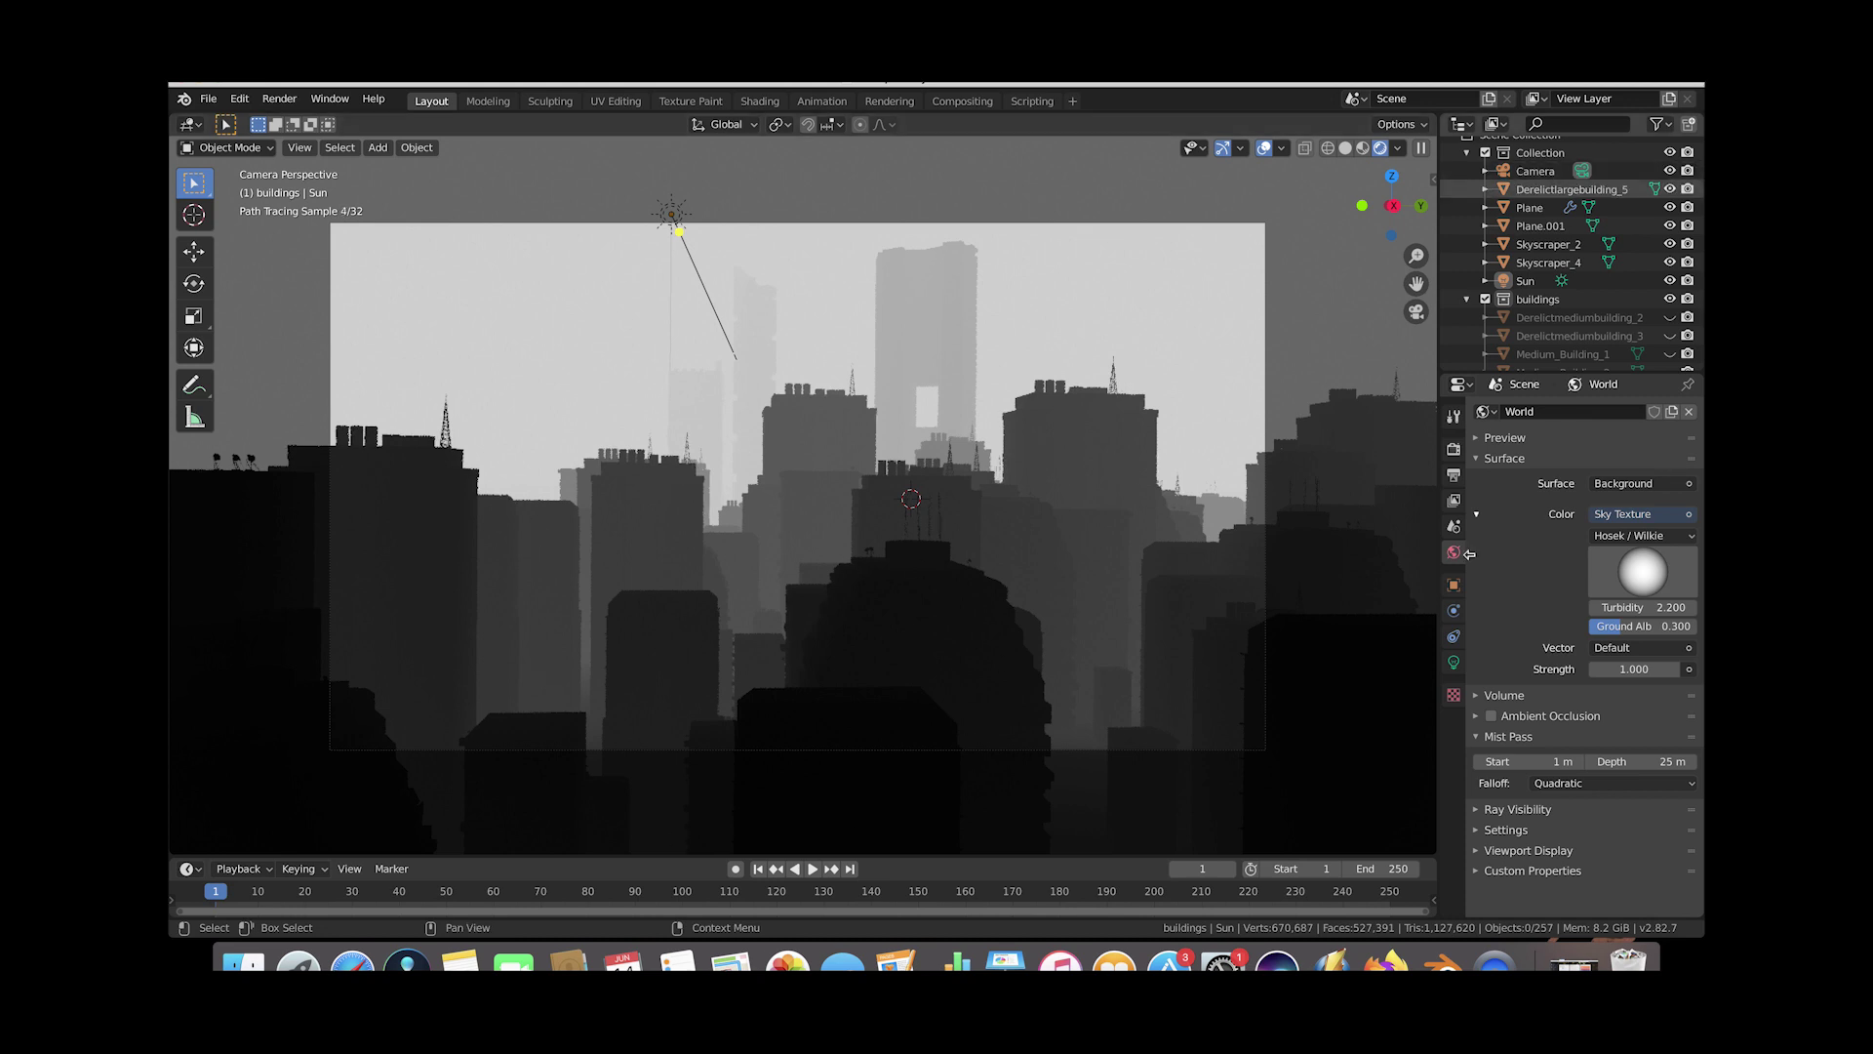
# Try a mist pass start distance of 0 m, and set it back to 1 m.
pyautogui.click(1524, 762)
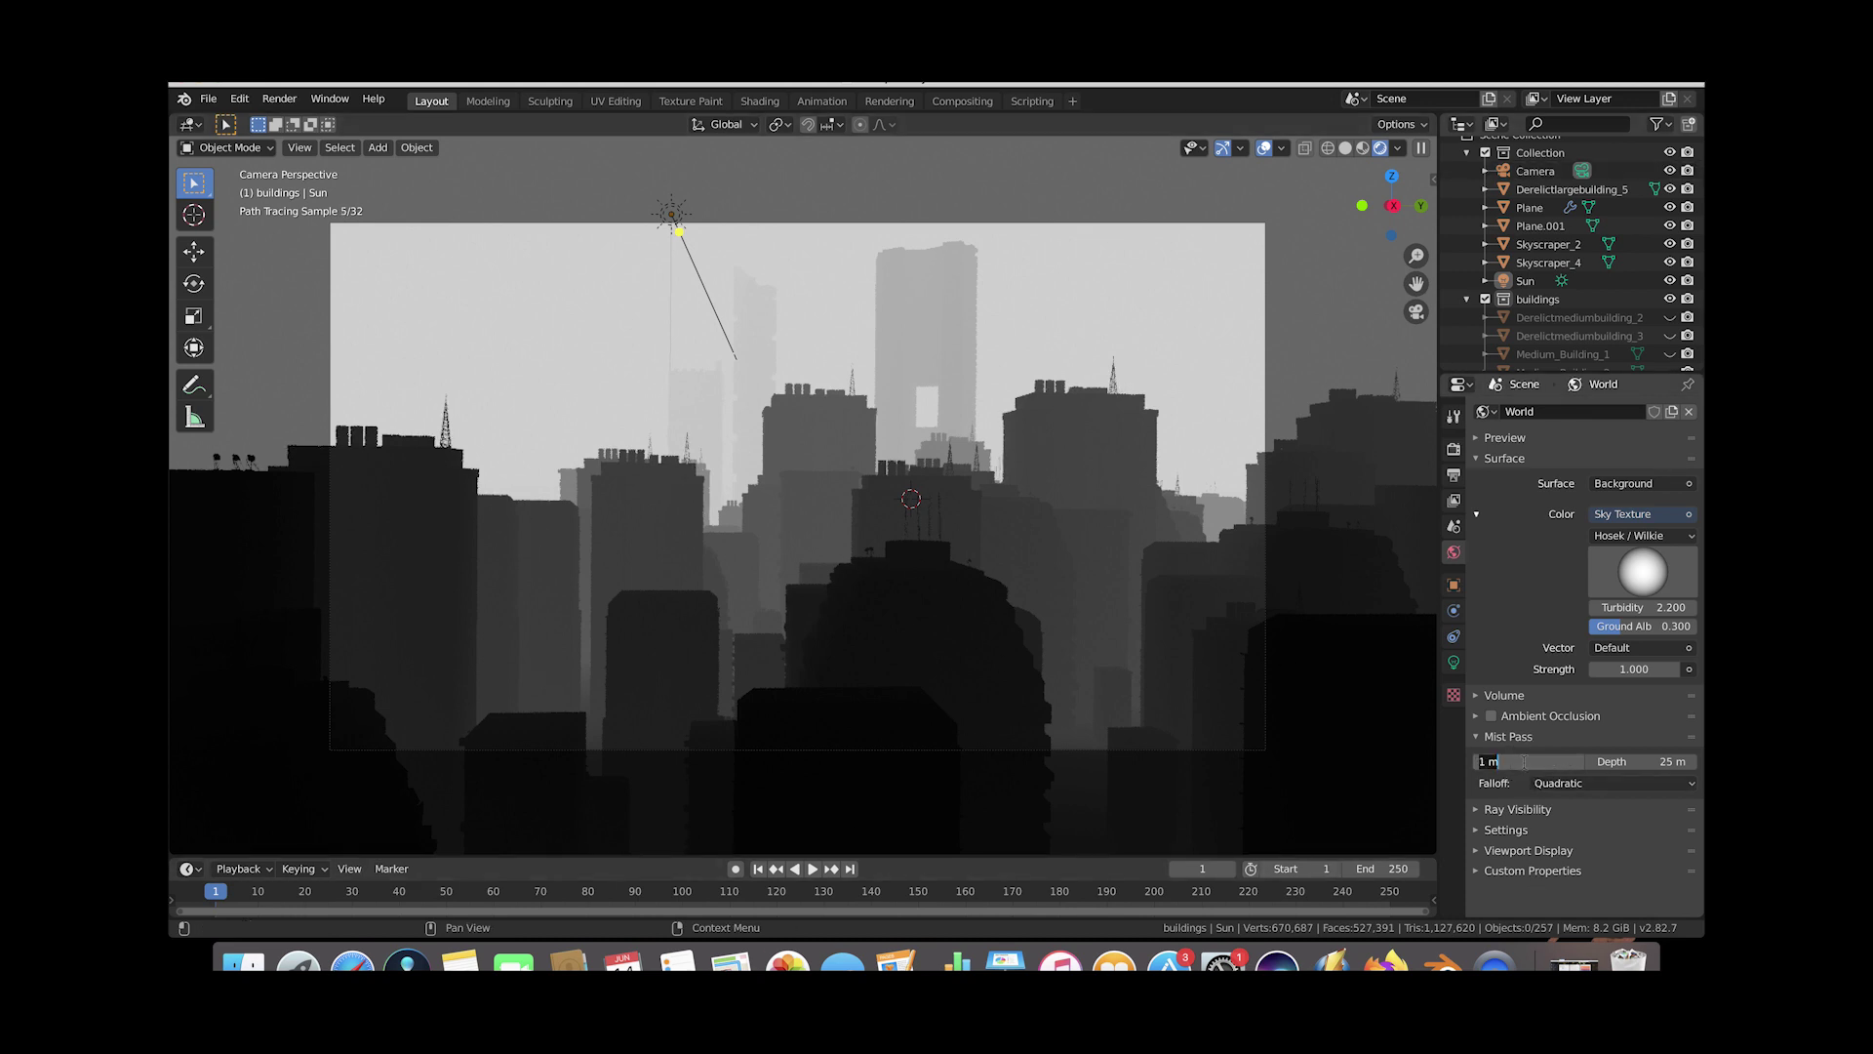
pyautogui.write('0')
pyautogui.press('Return')
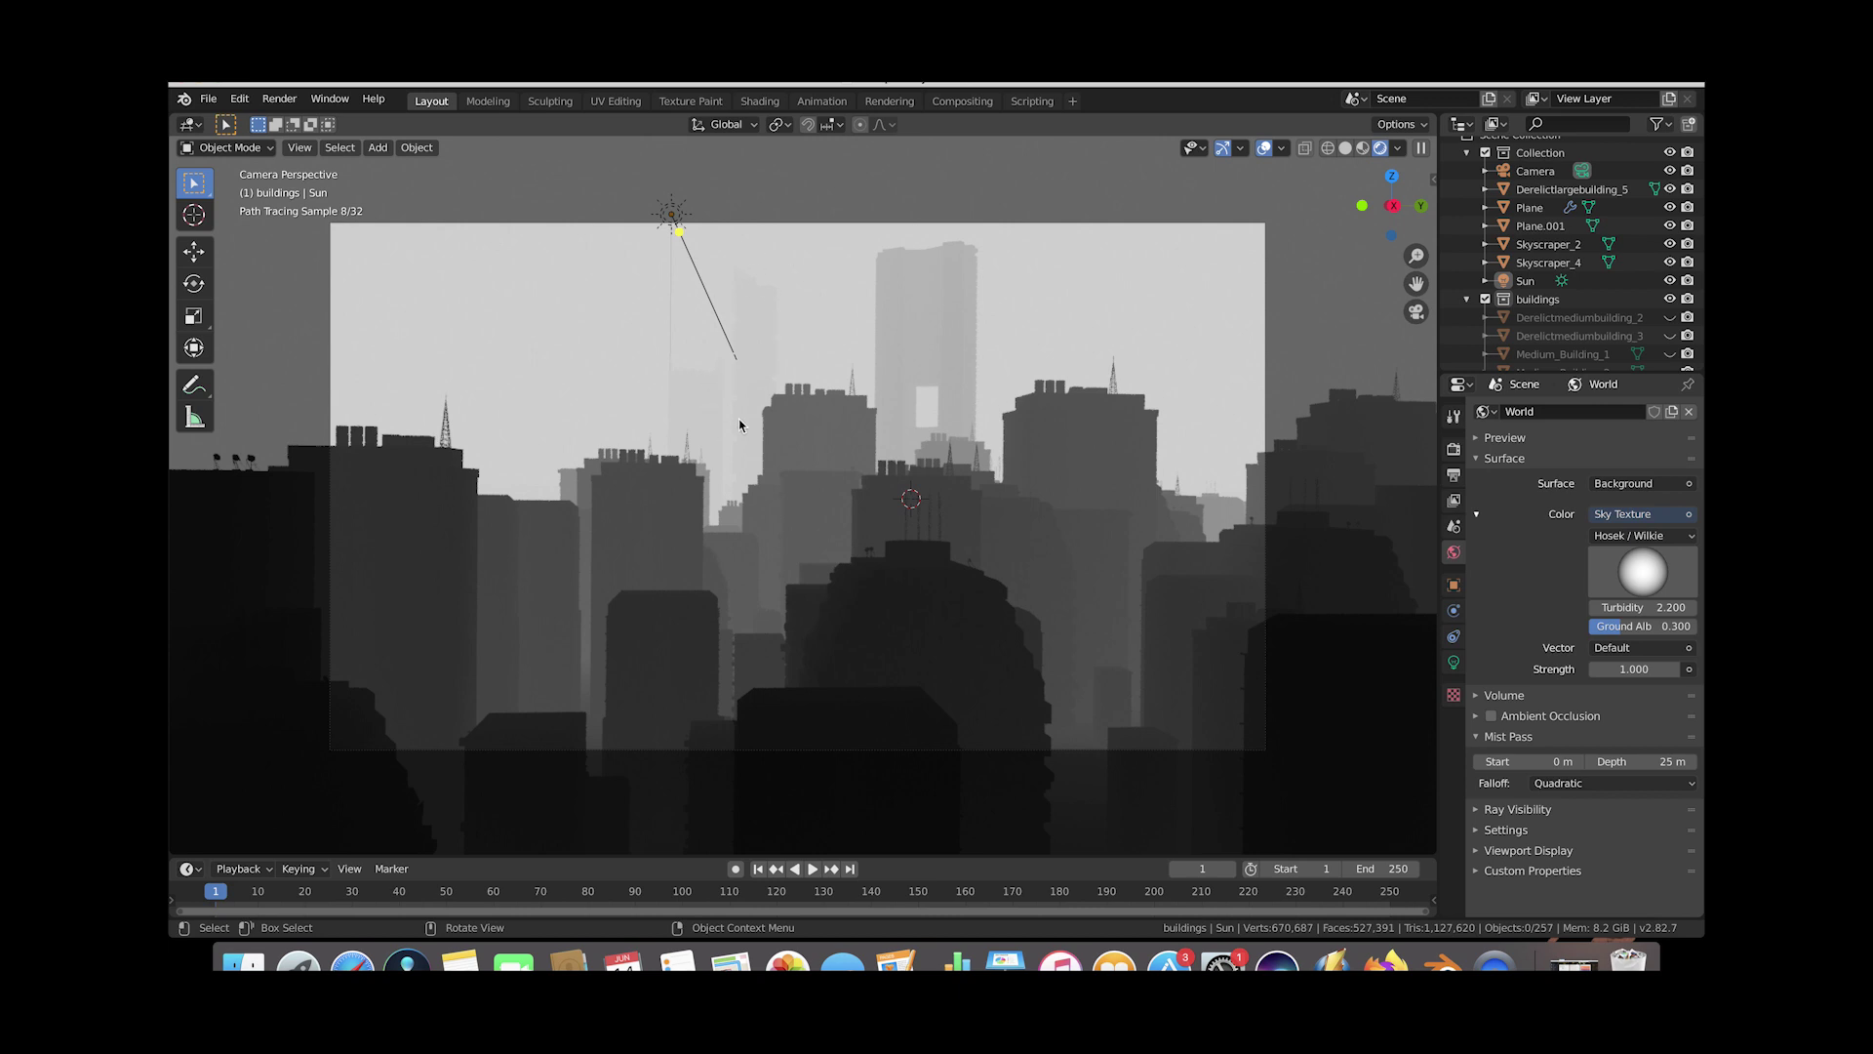
pyautogui.click(1540, 762)
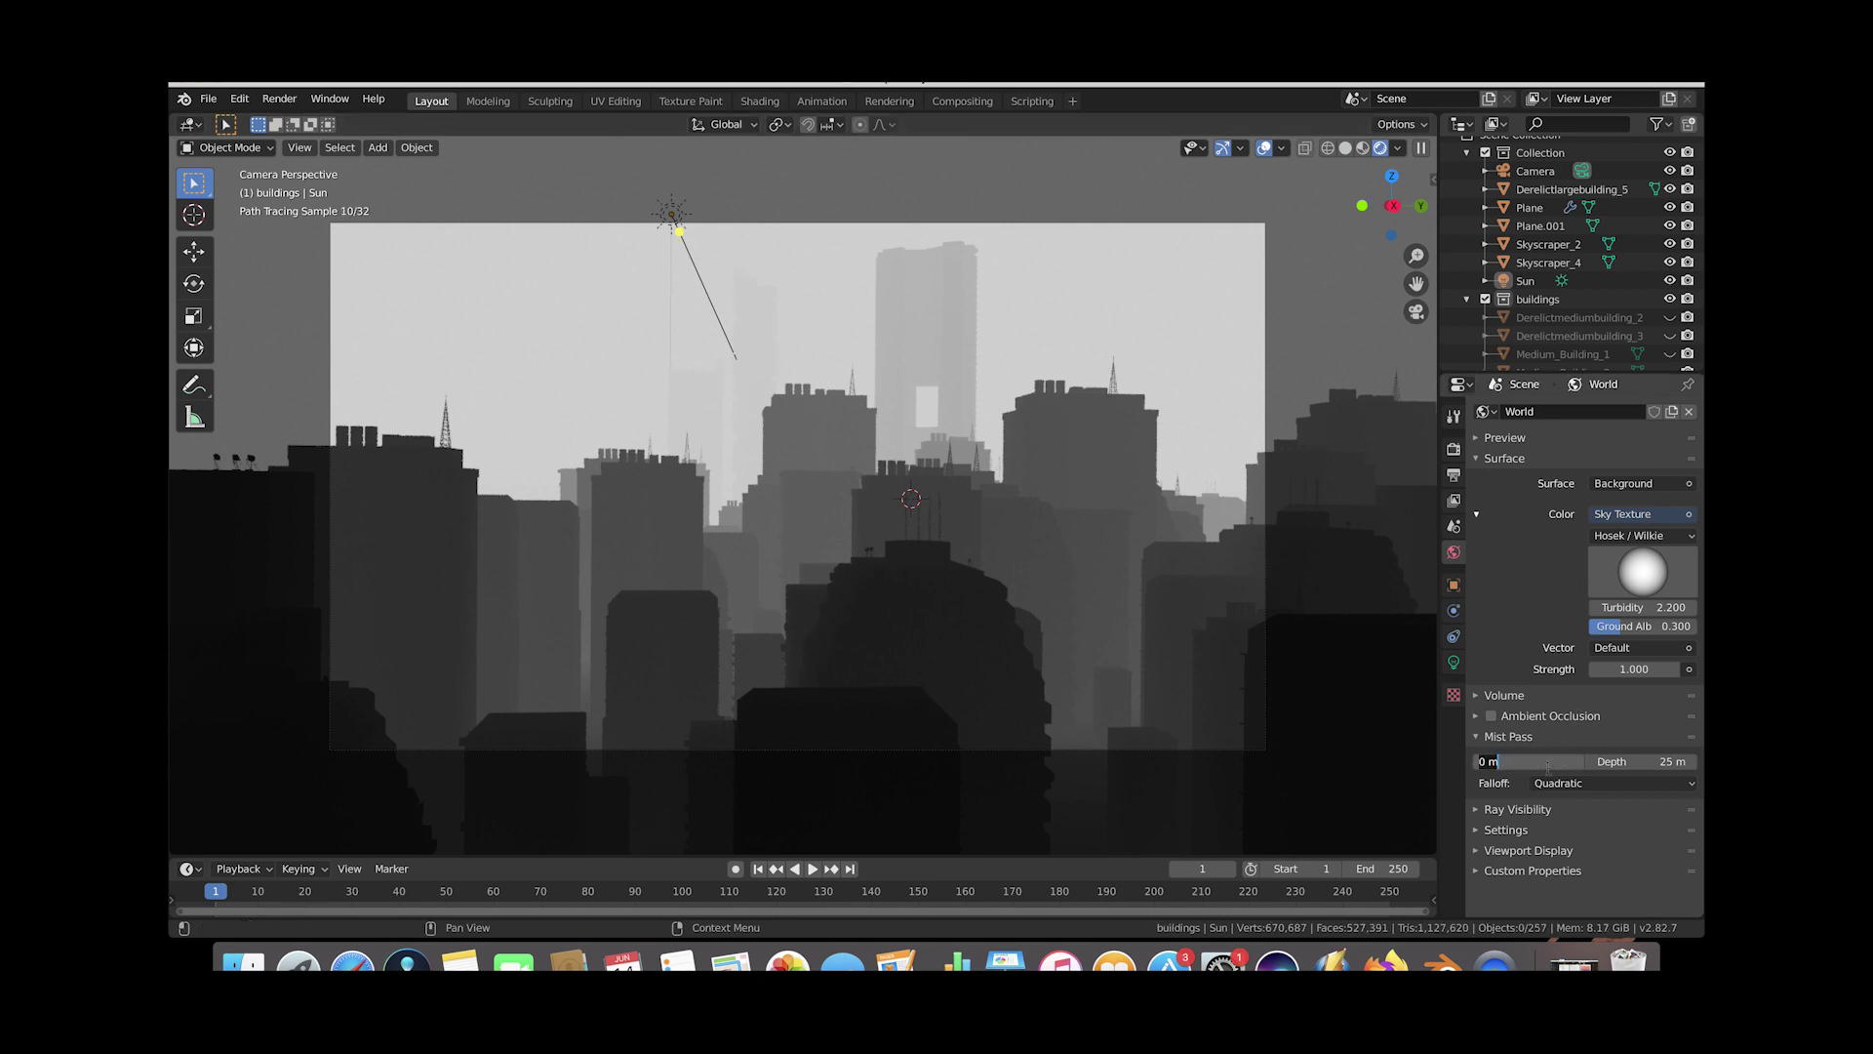
pyautogui.write('1')
pyautogui.press('Return')
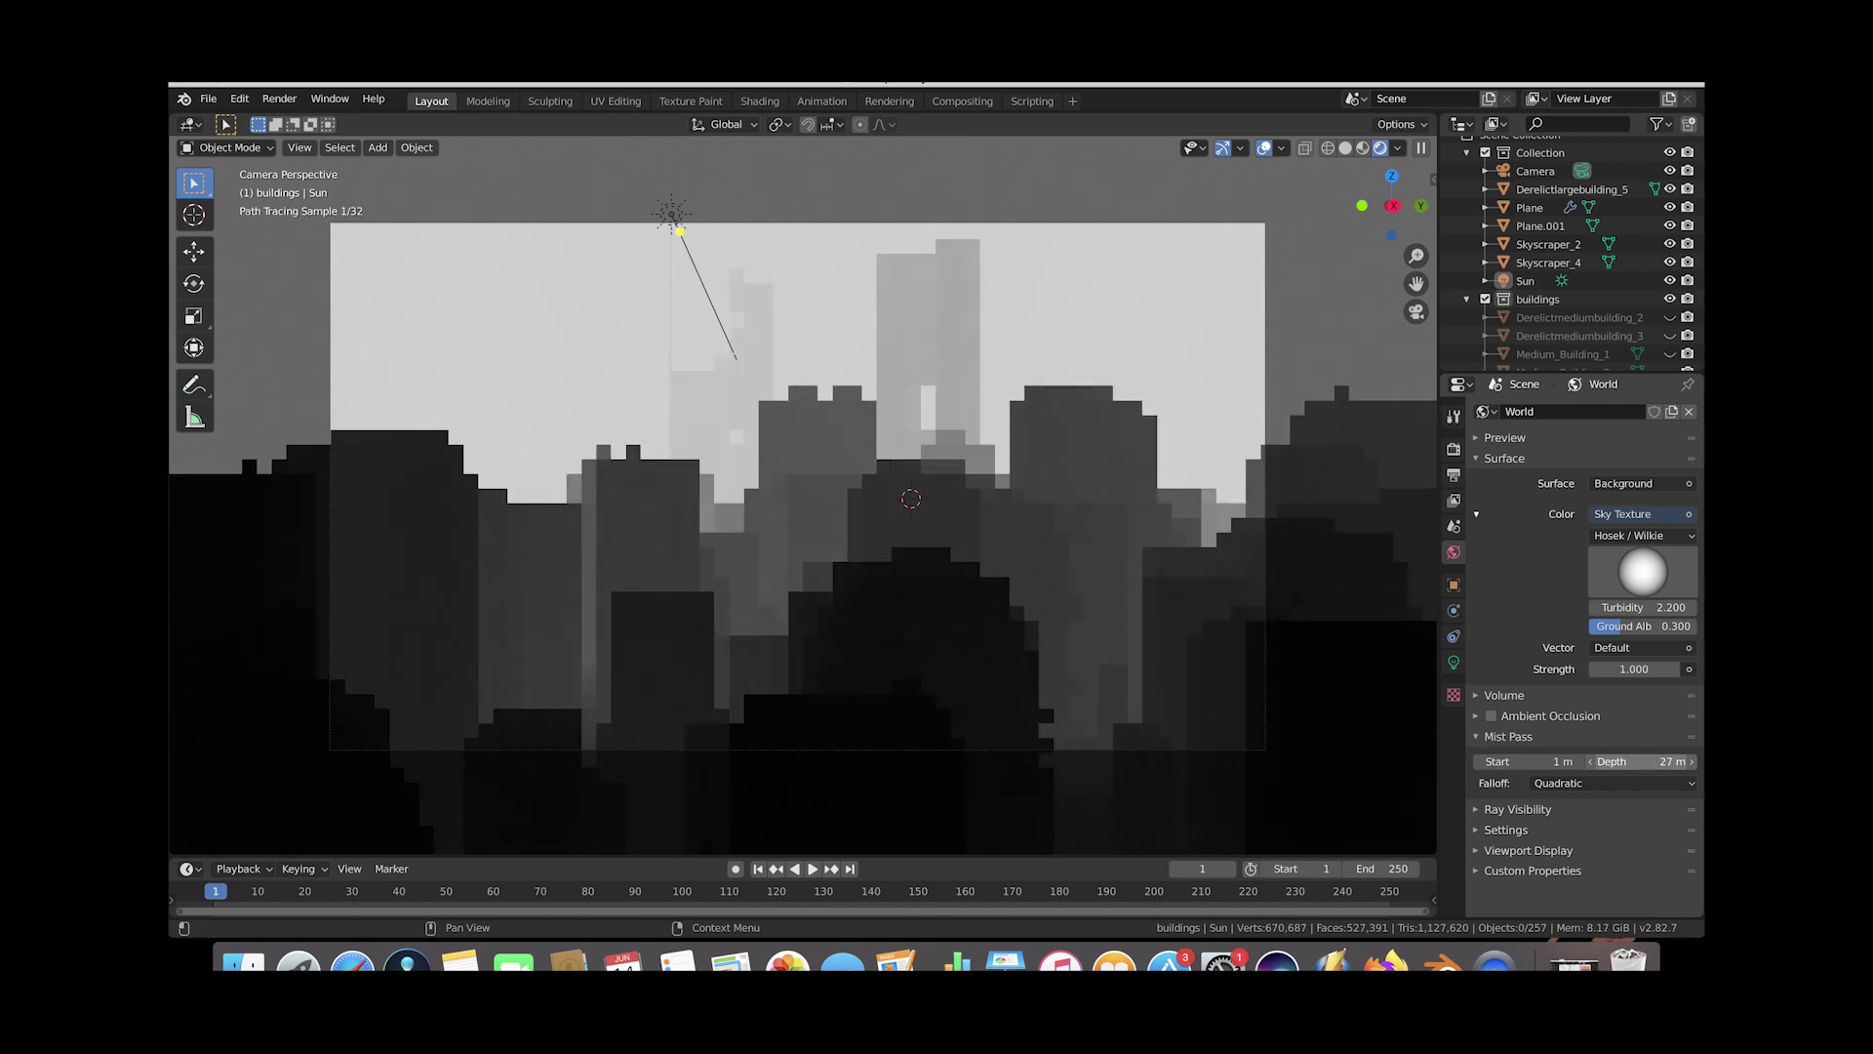
# Set the mist pass depth to 28 m.
pyautogui.click(1641, 761)
pyautogui.write('28')
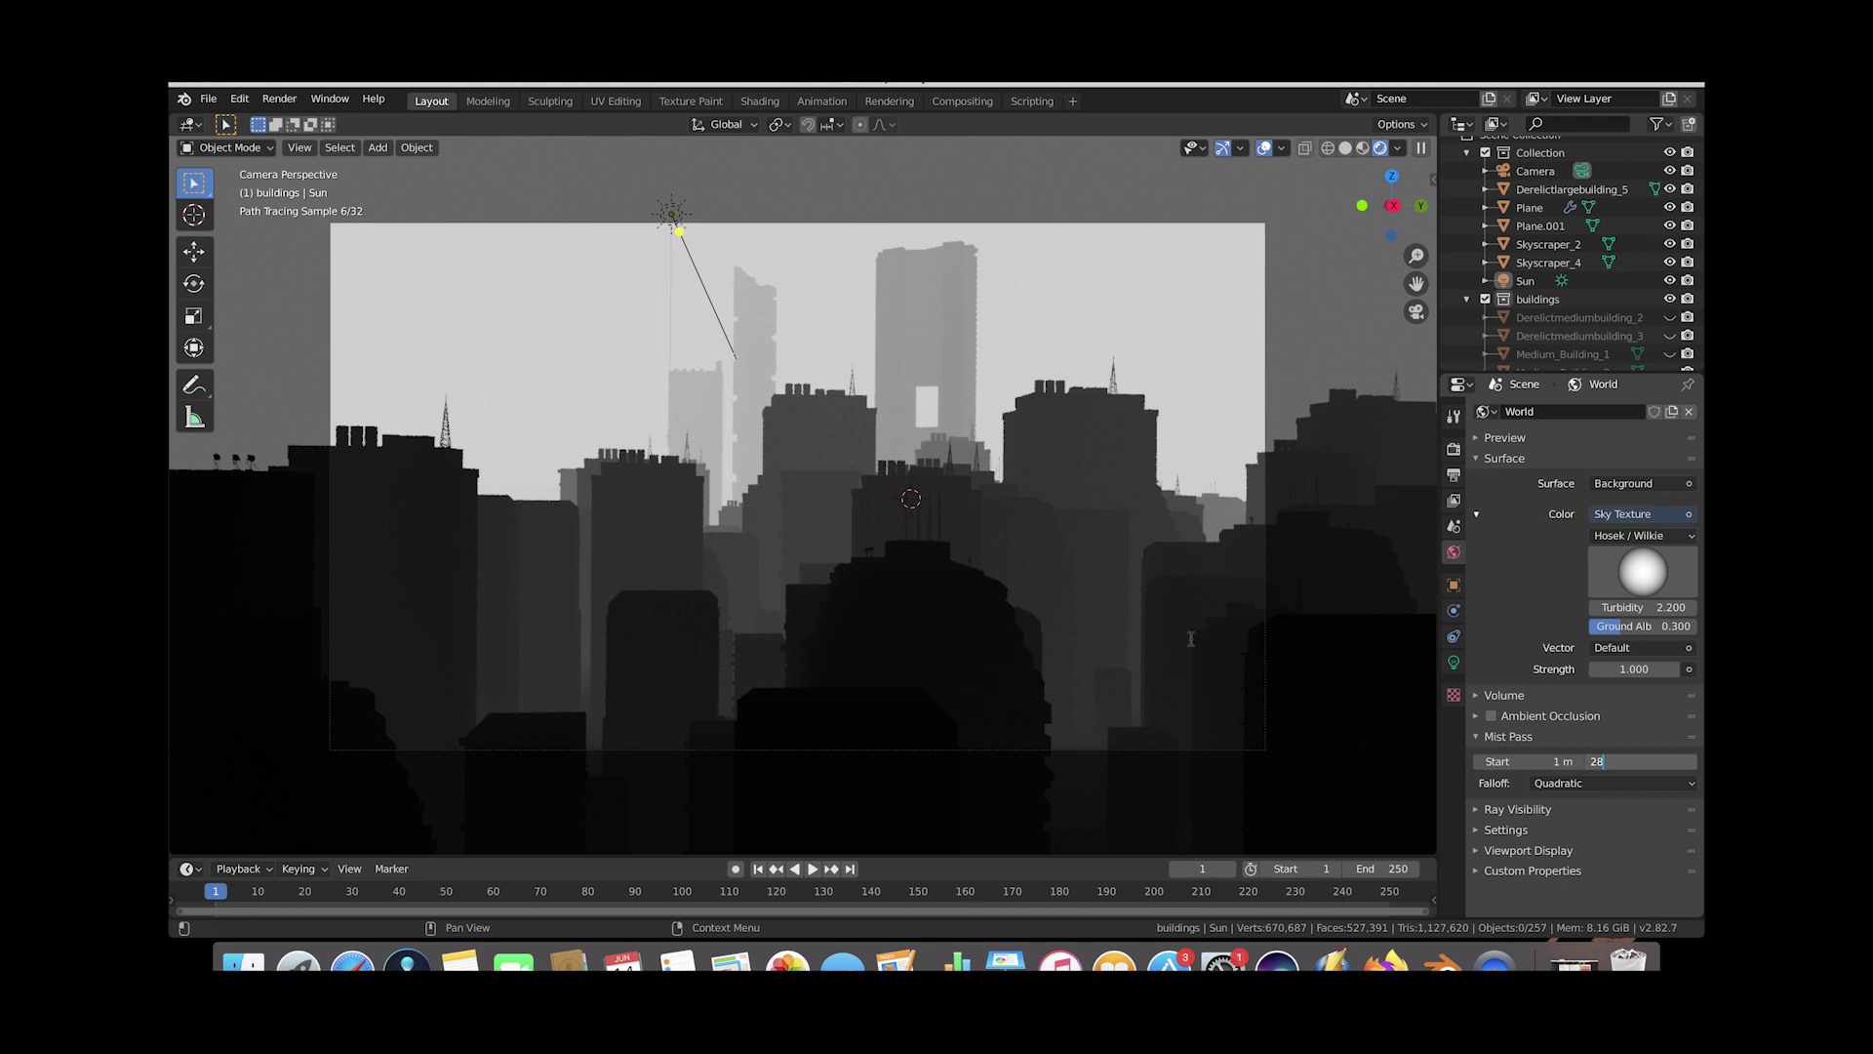
pyautogui.press('Return')
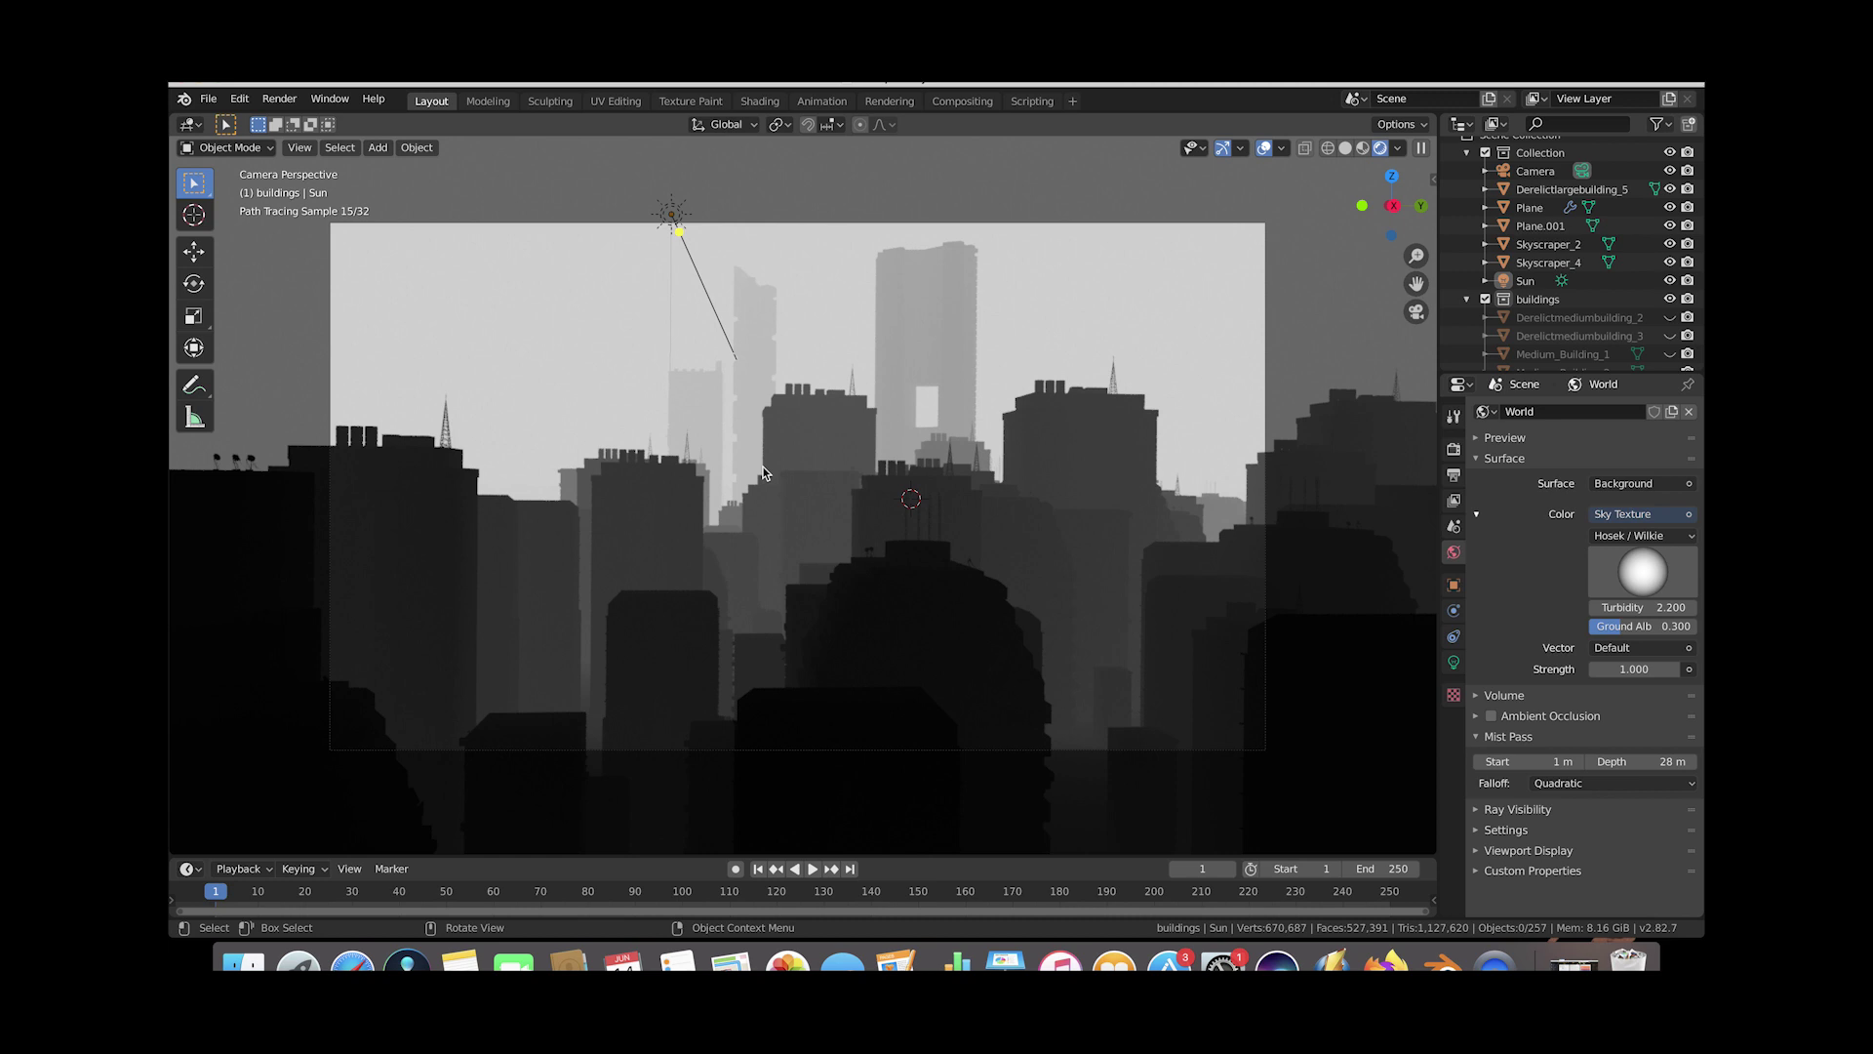
# Set the viewport's render pass back to Combined and switch the viewport to solid shading.
pyautogui.click(1401, 155)
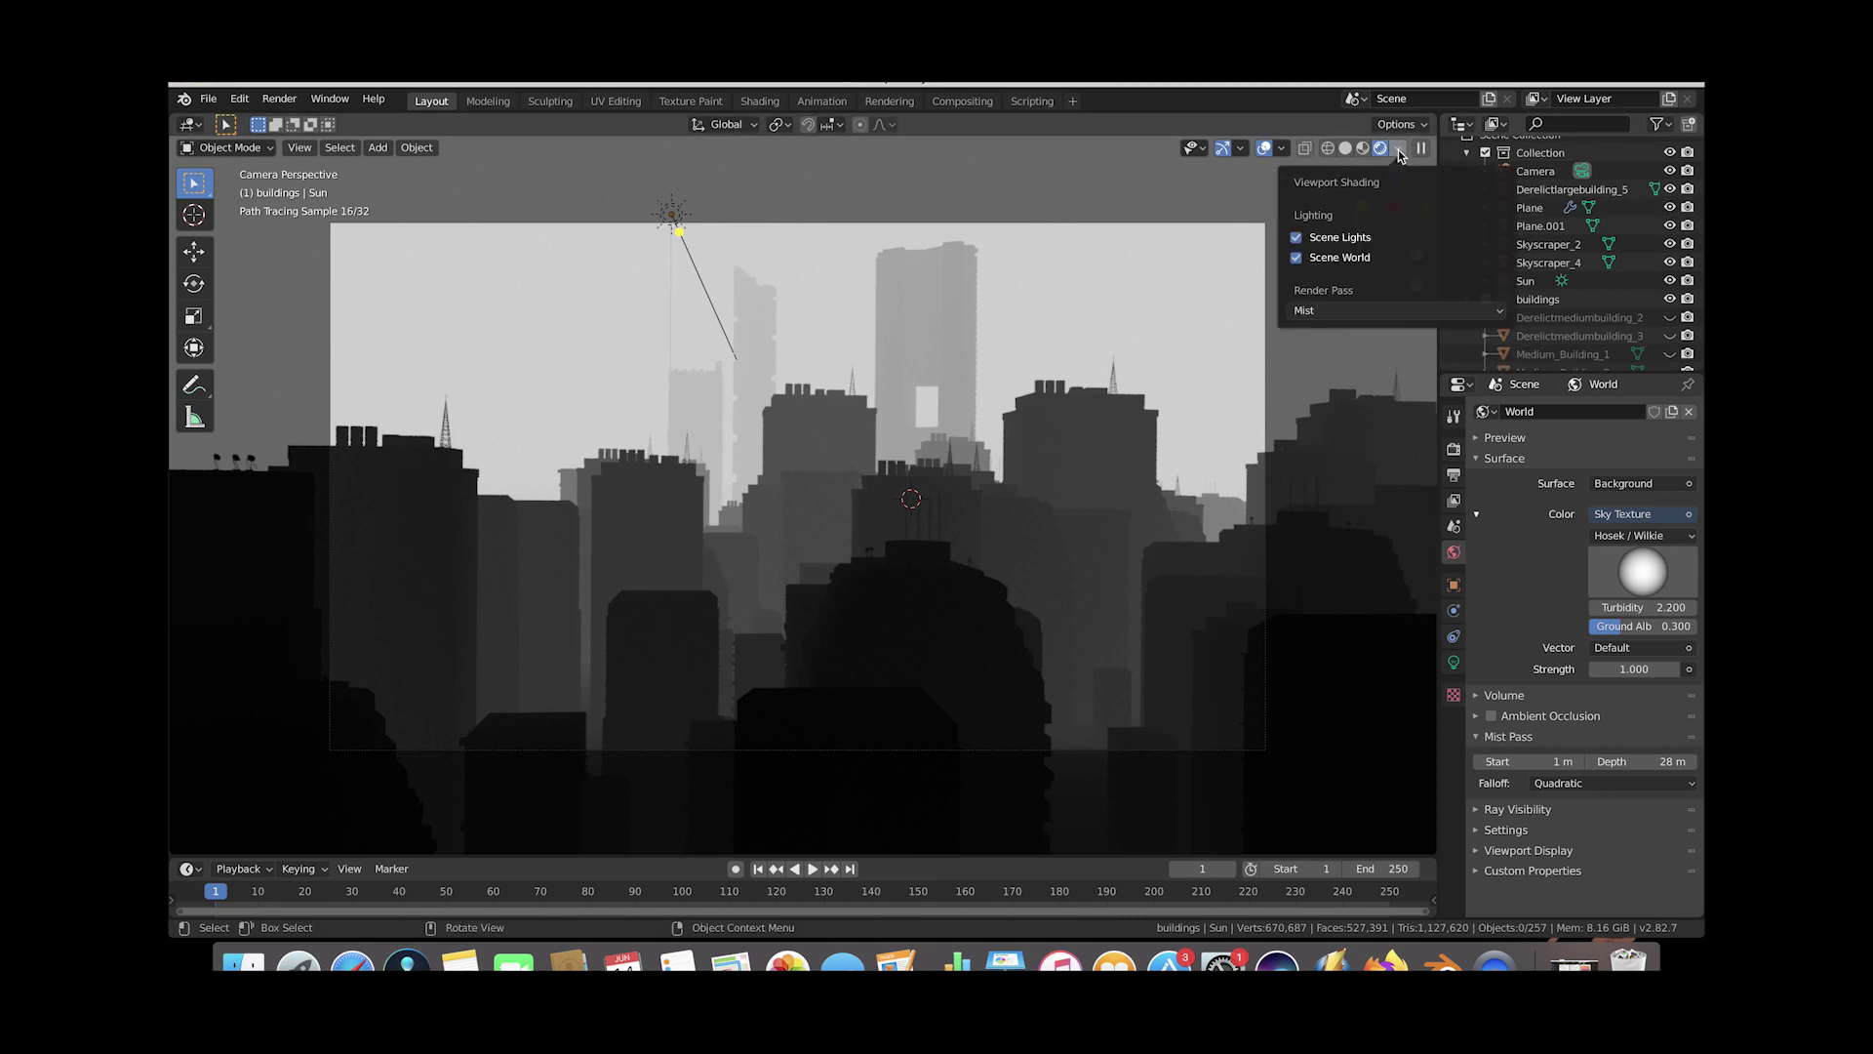
pyautogui.click(1334, 312)
pyautogui.click(1019, 378)
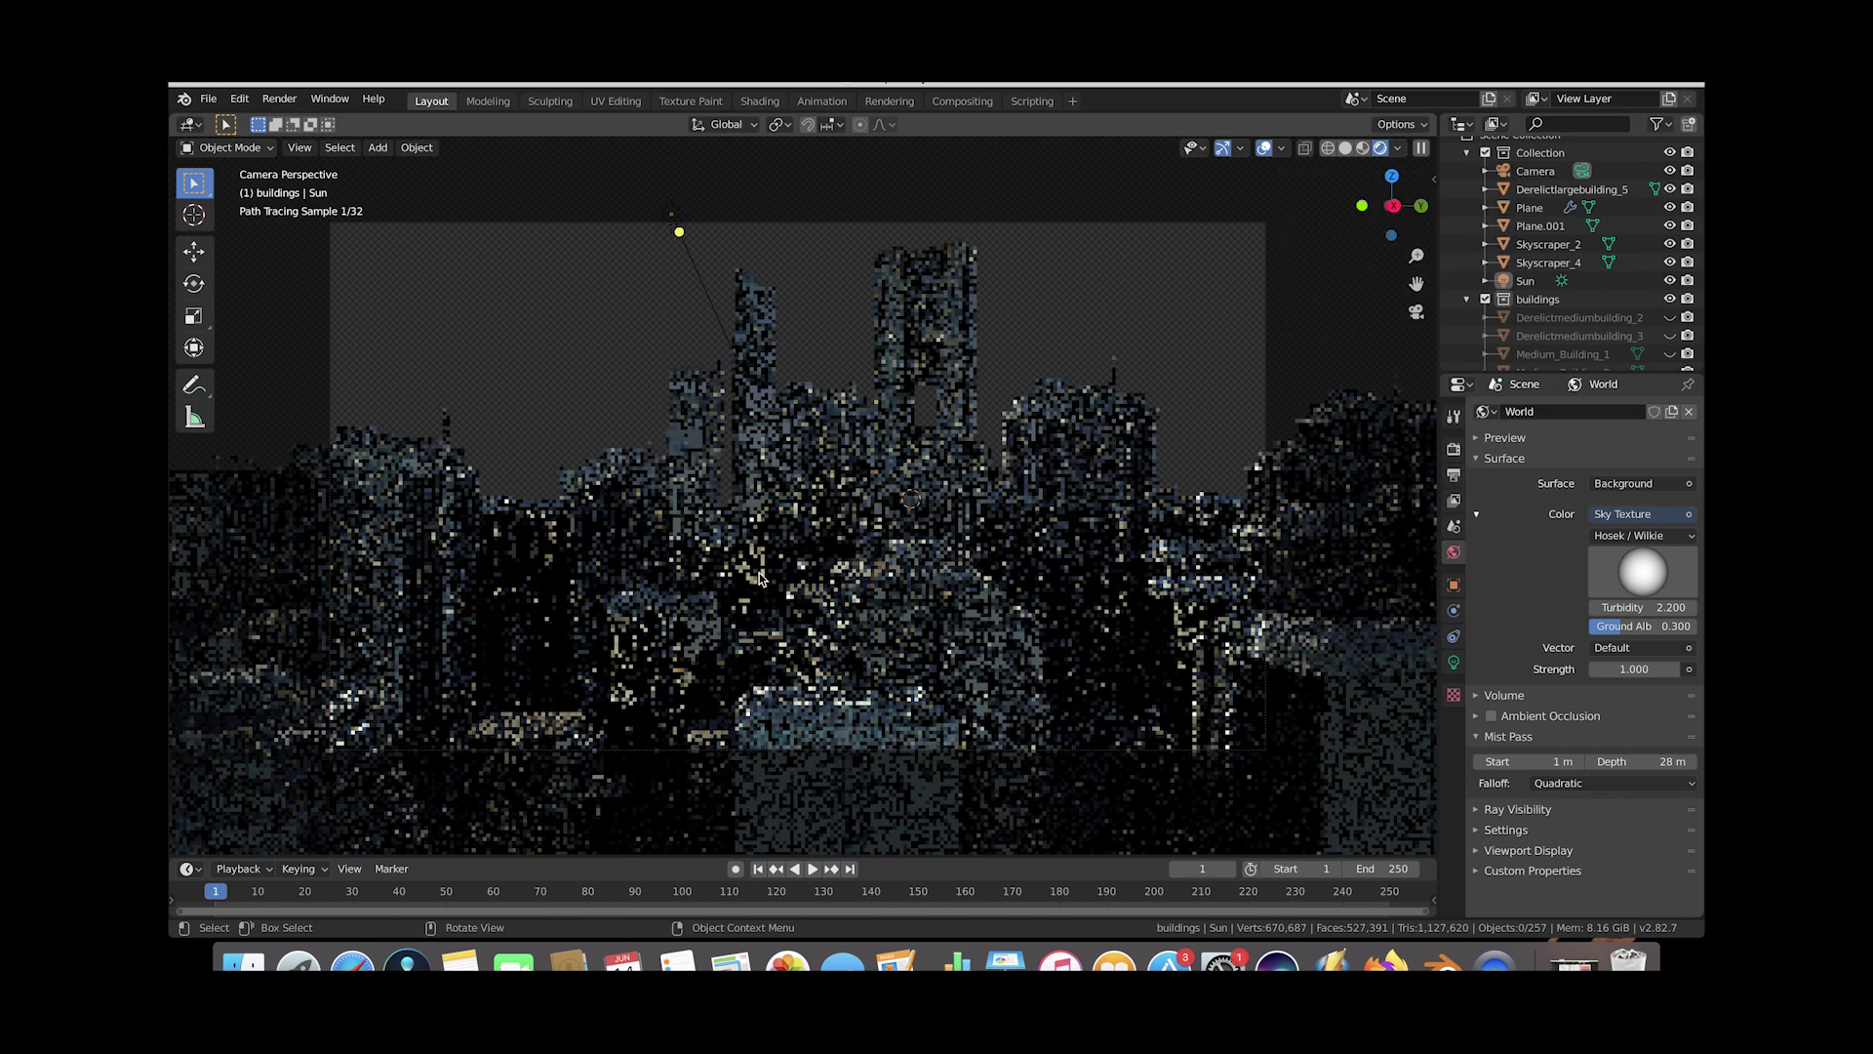
pyautogui.press('z')
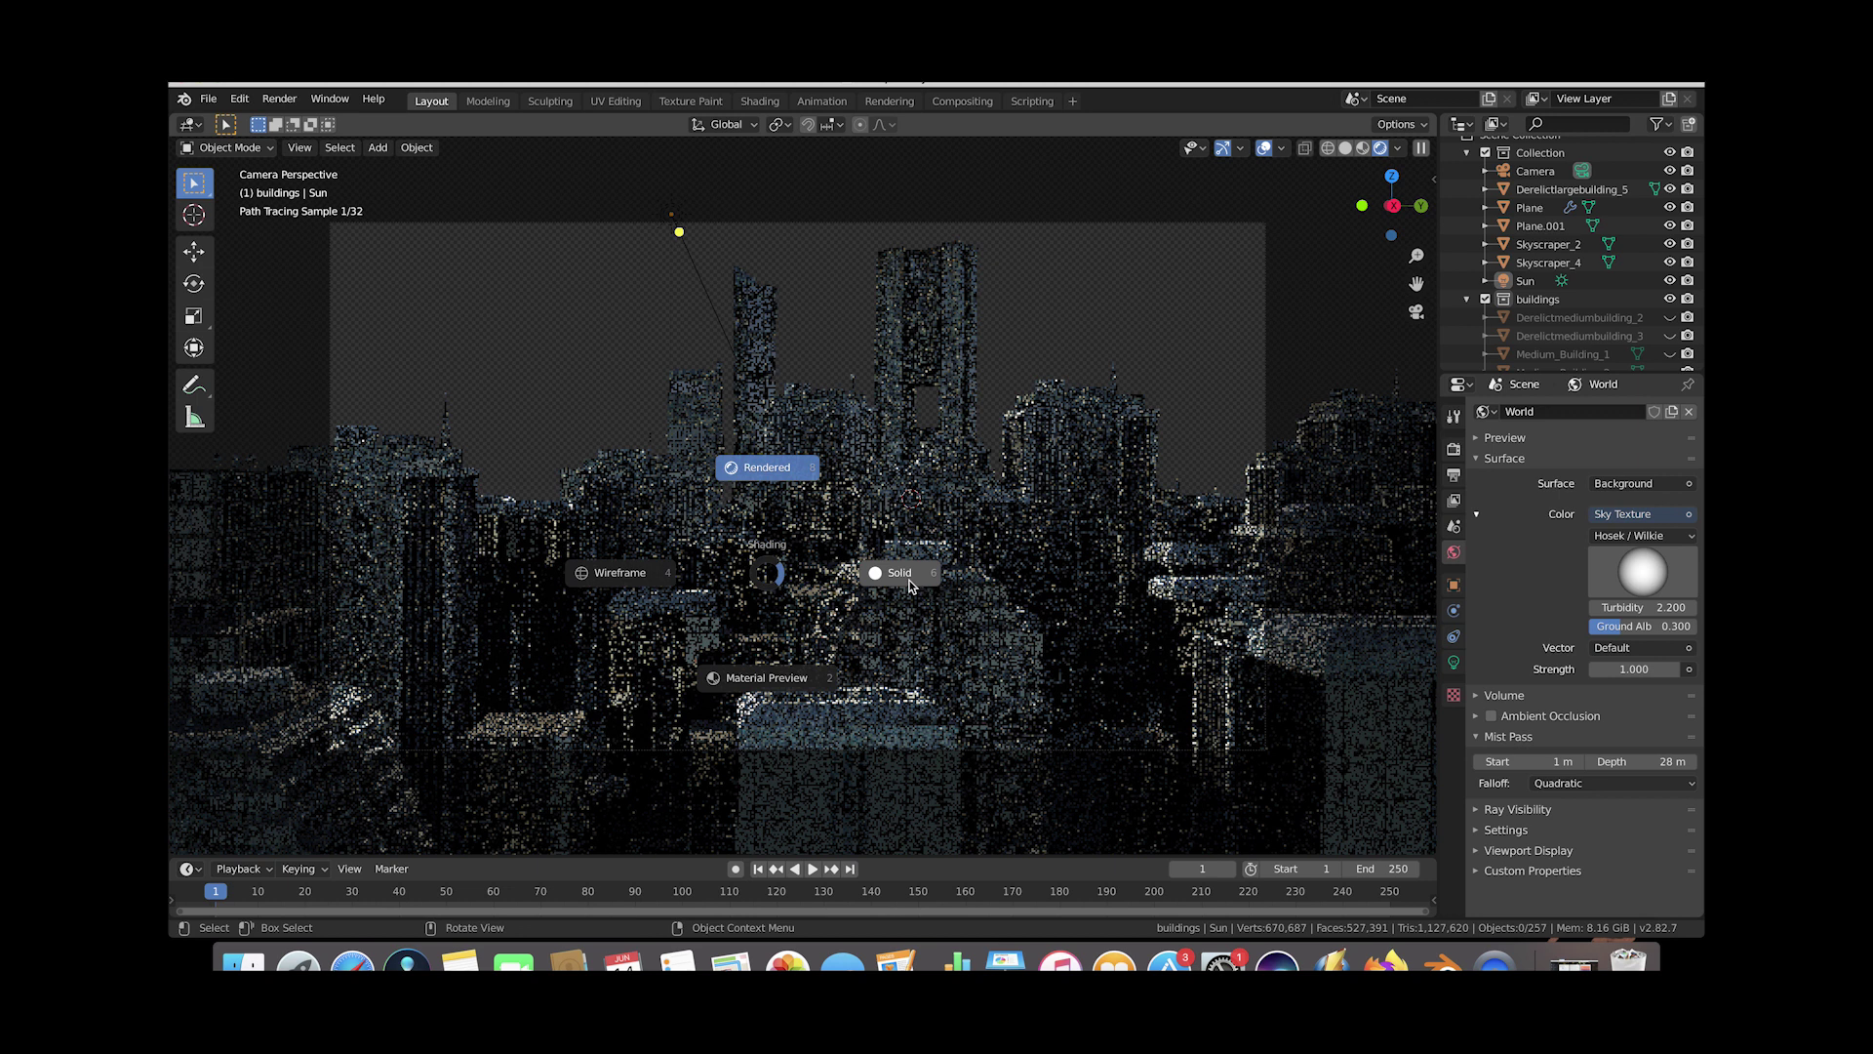
pyautogui.click(909, 586)
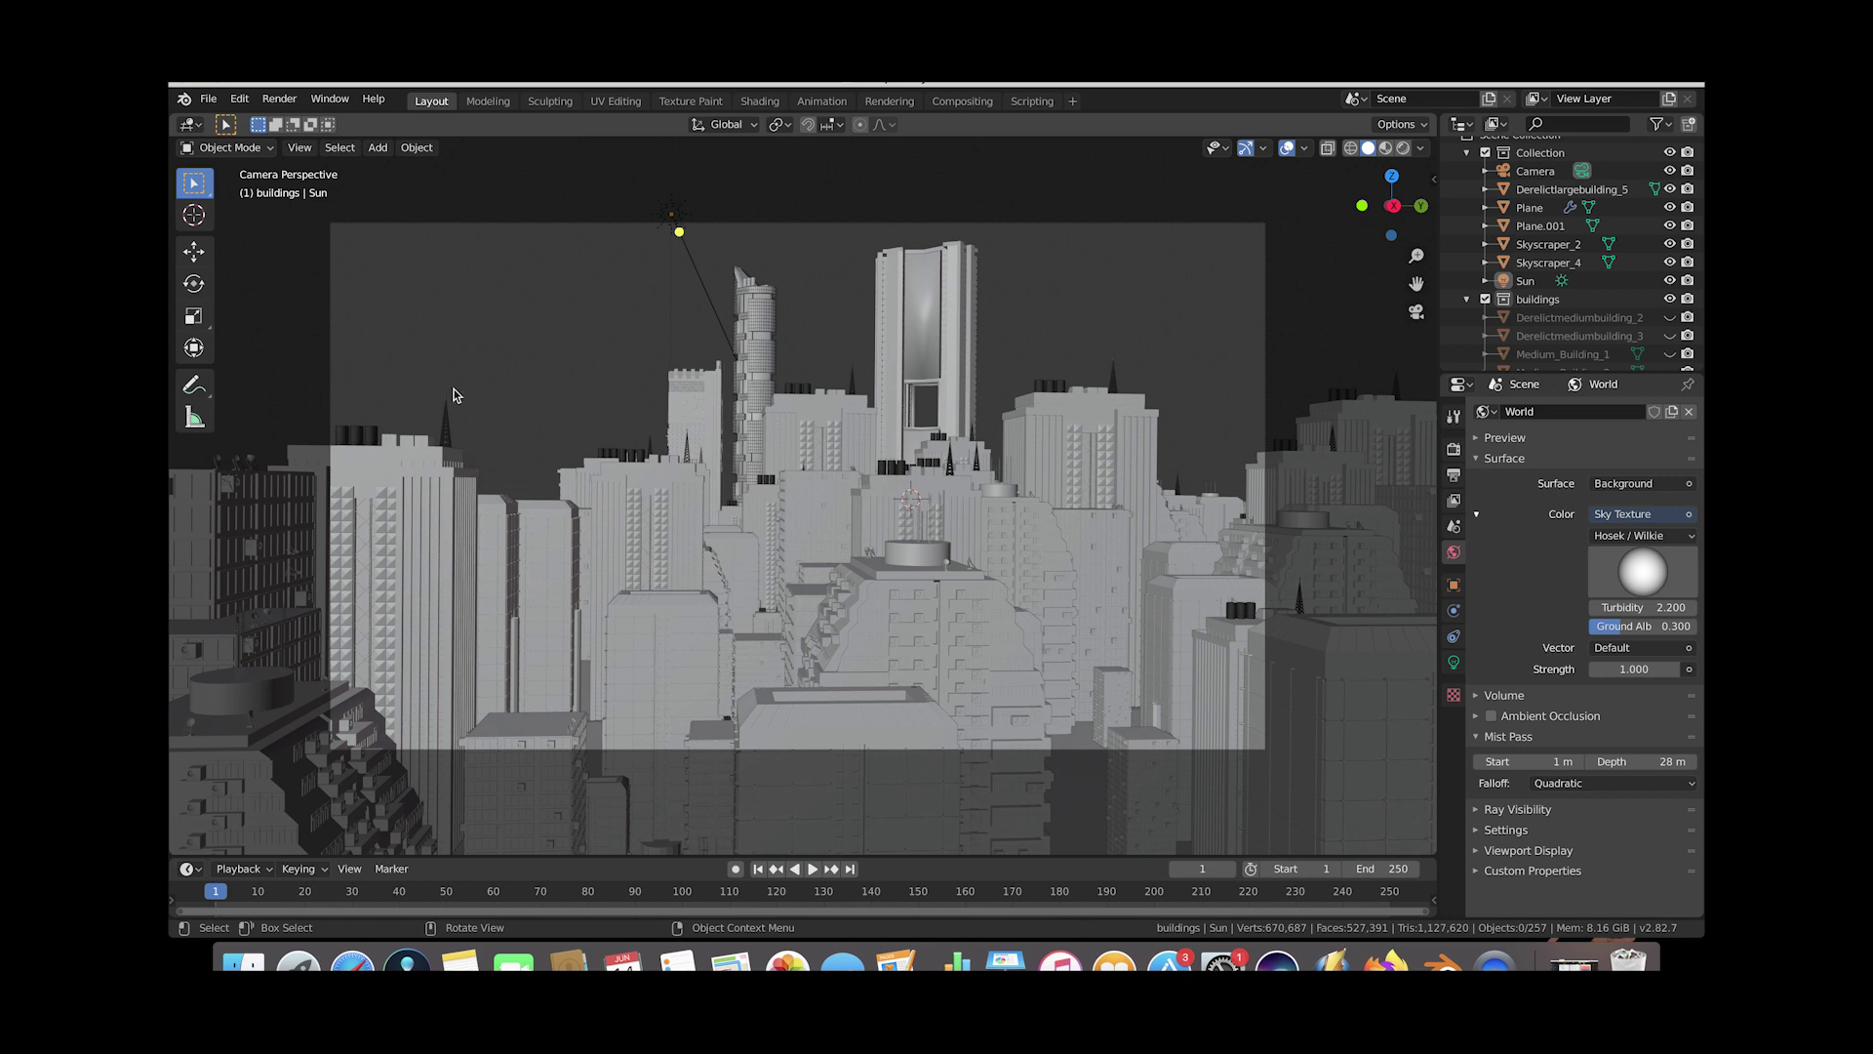
# Save the project file and render the current frame as a still image.
pyautogui.click(208, 99)
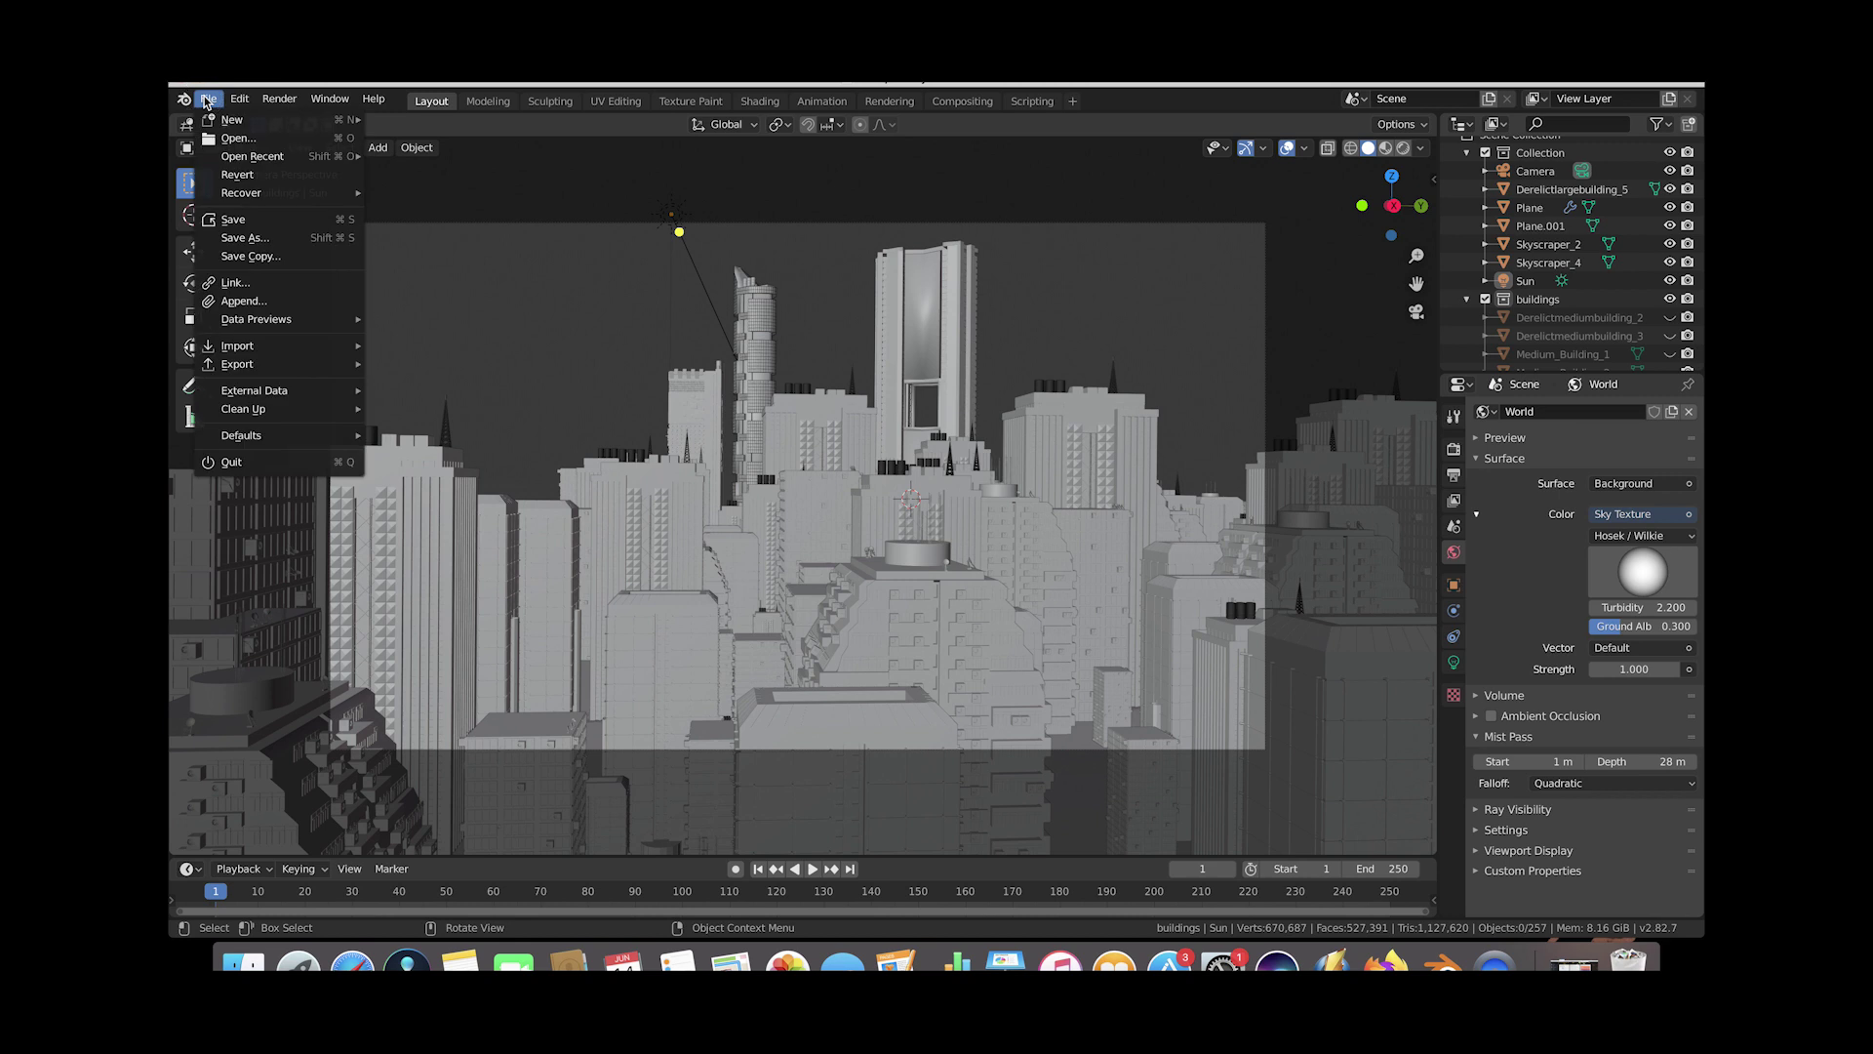
pyautogui.click(235, 220)
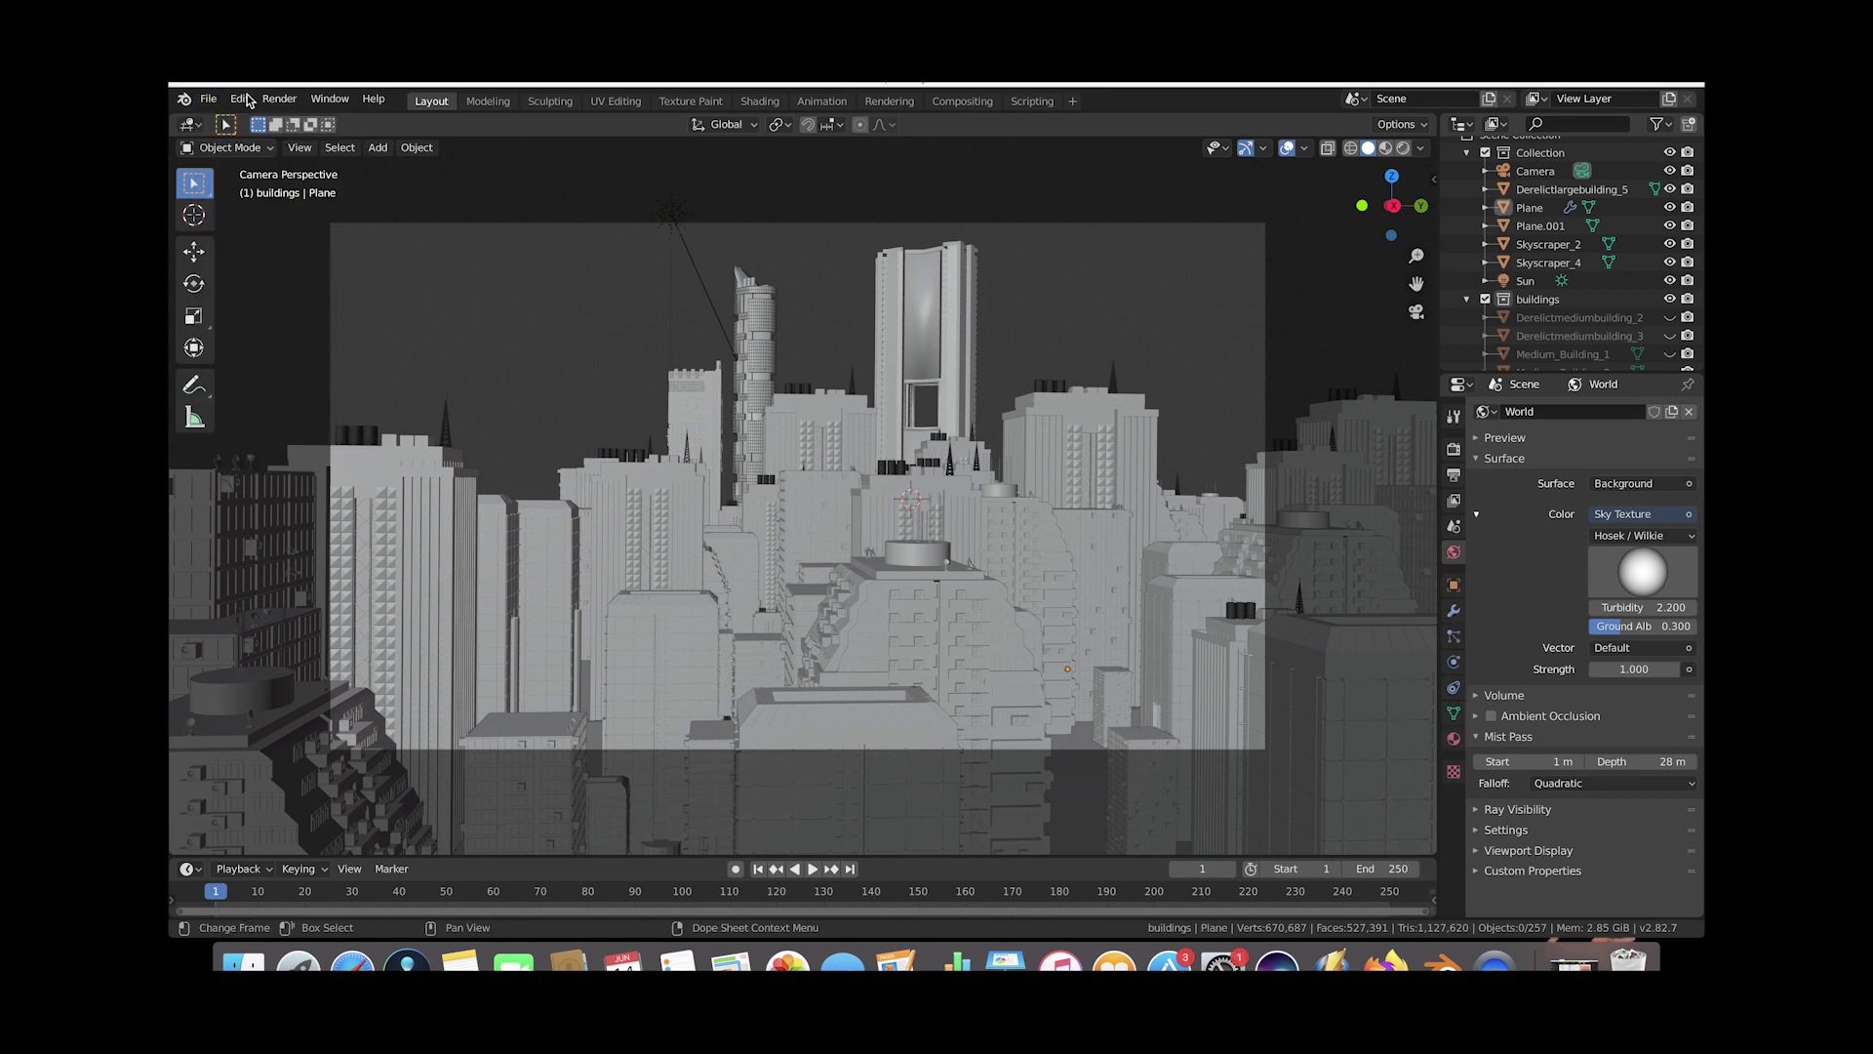
pyautogui.click(277, 99)
pyautogui.click(319, 121)
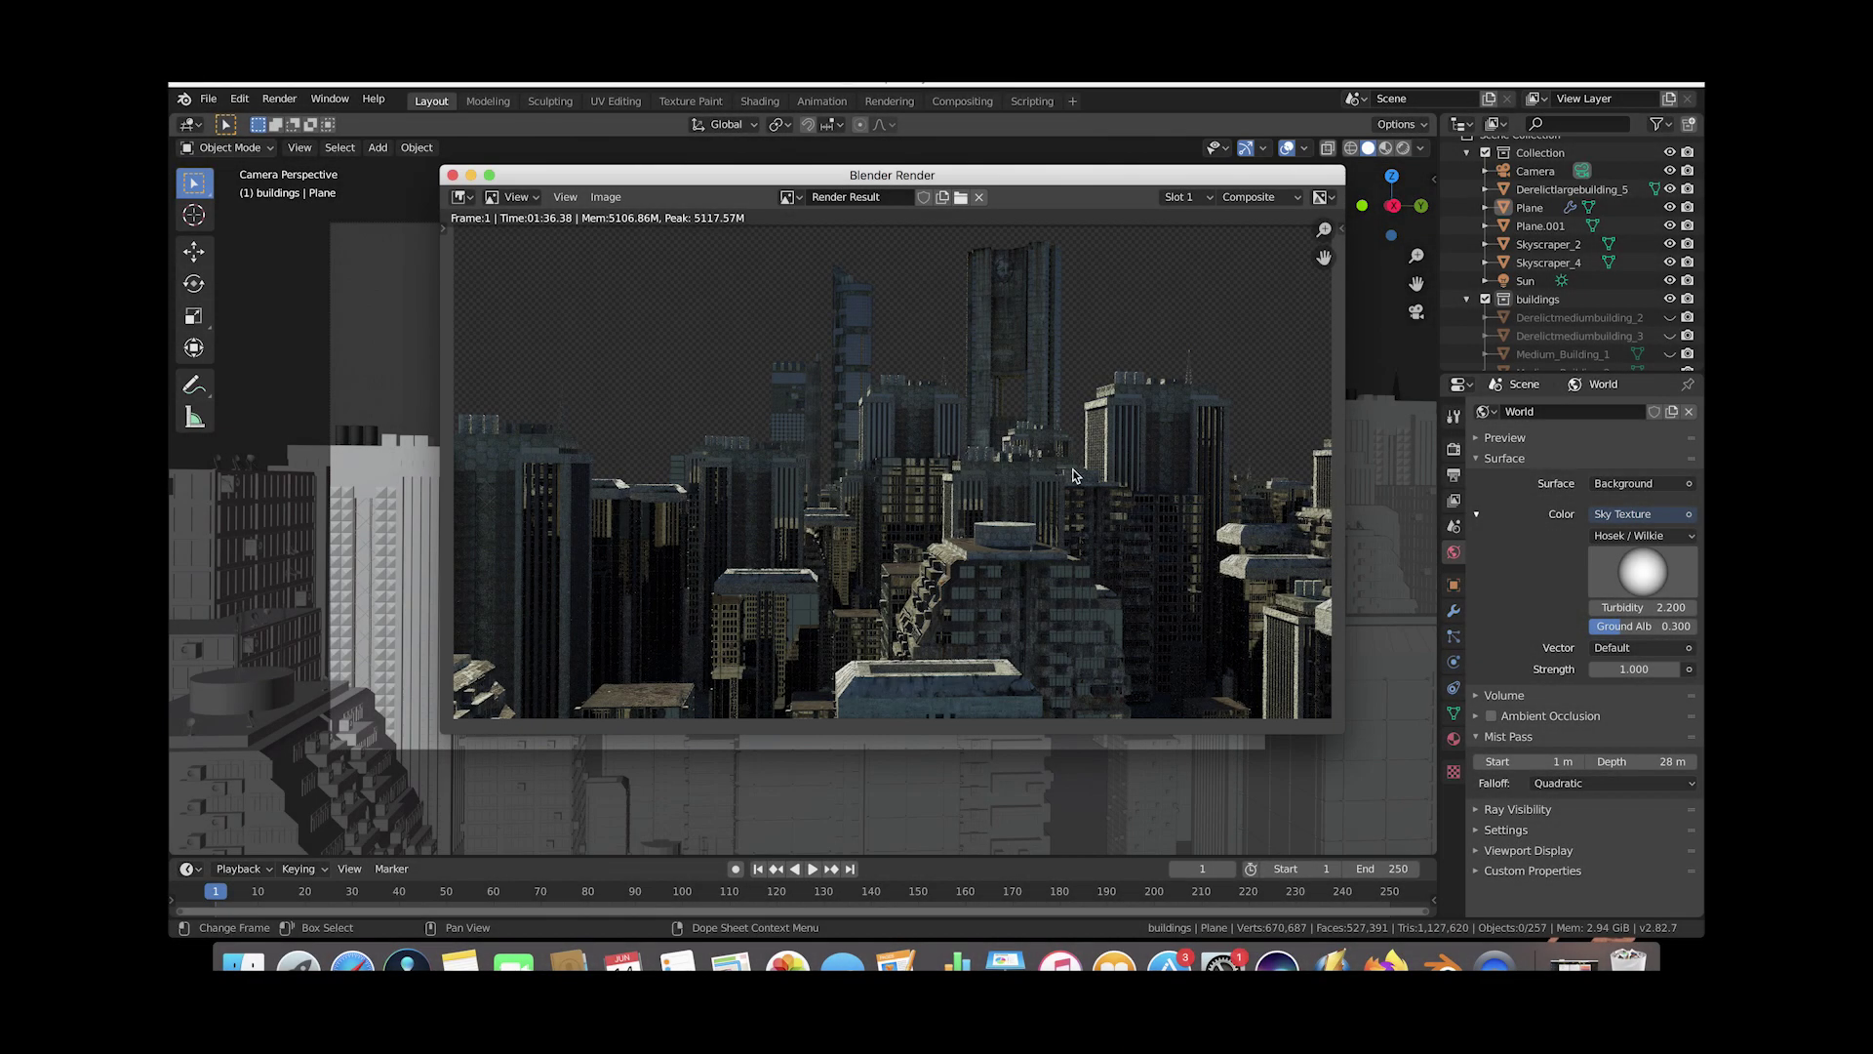
# Display the View Layer's Mist pass in the render result.
pyautogui.scroll(-1, 706, 437)
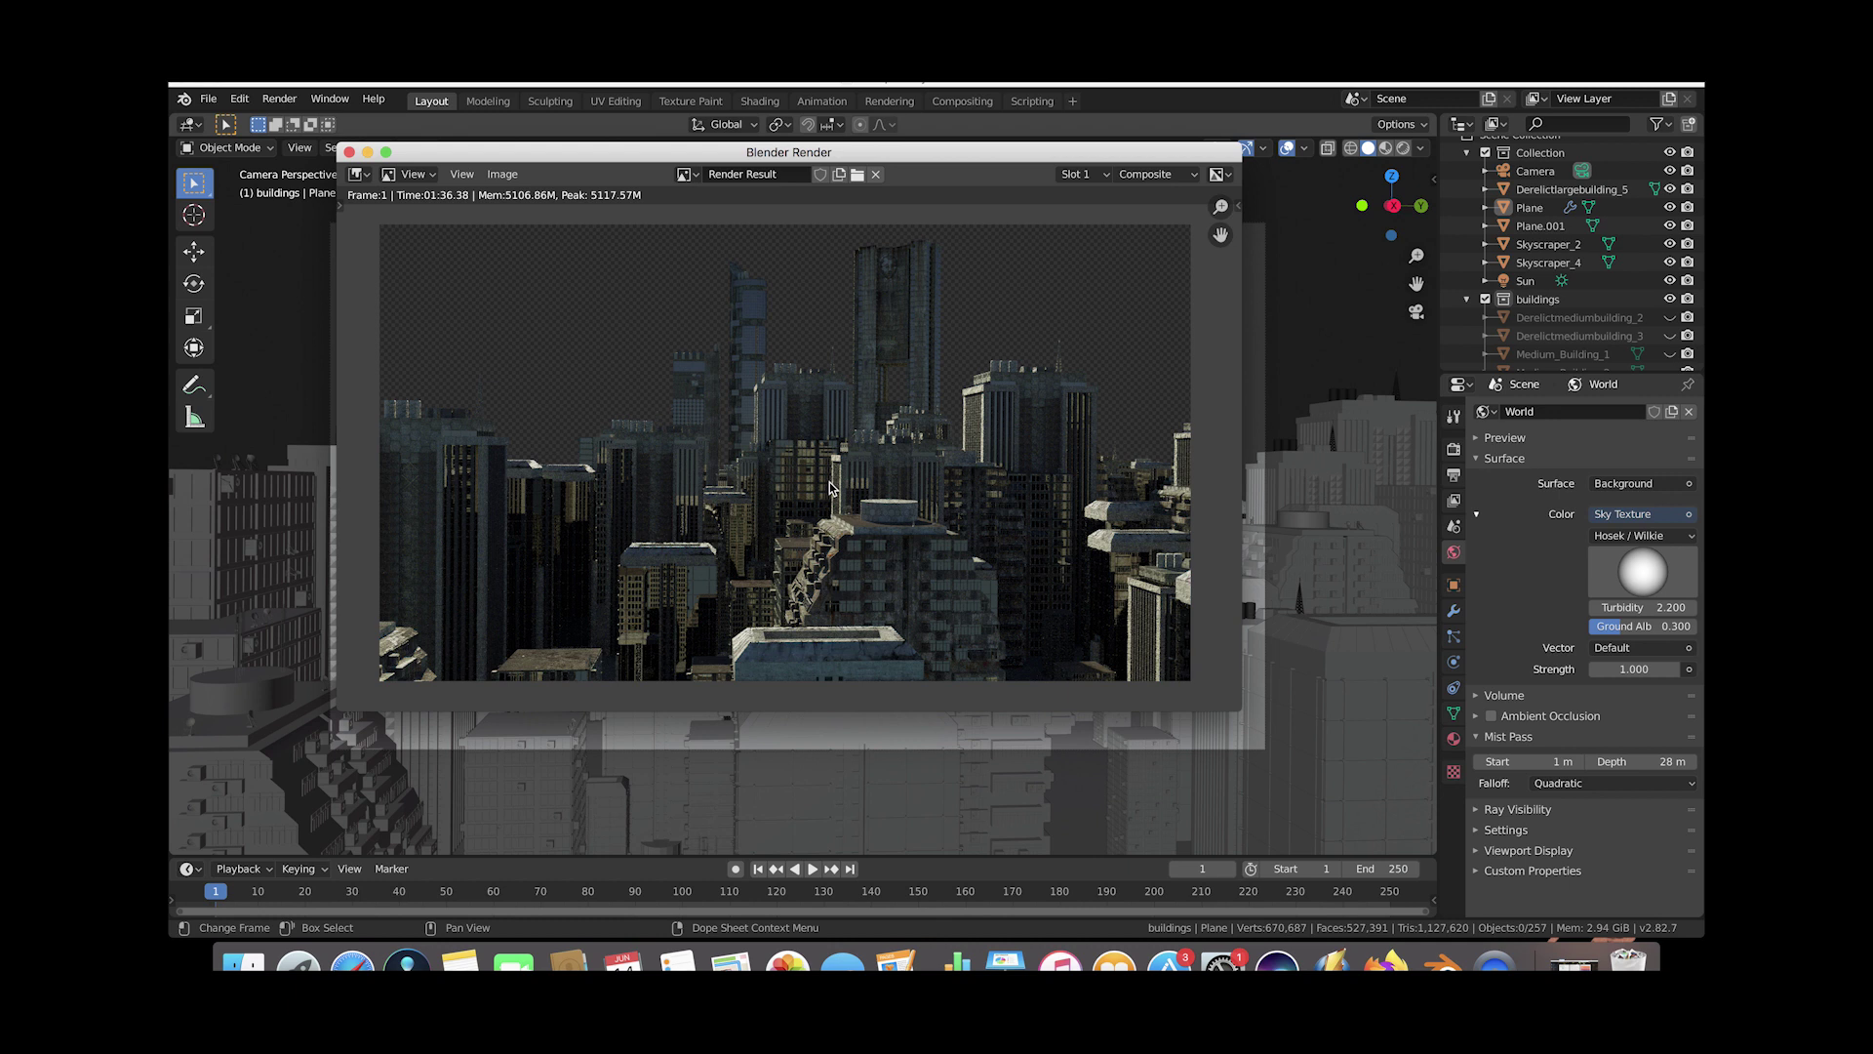
pyautogui.click(1174, 176)
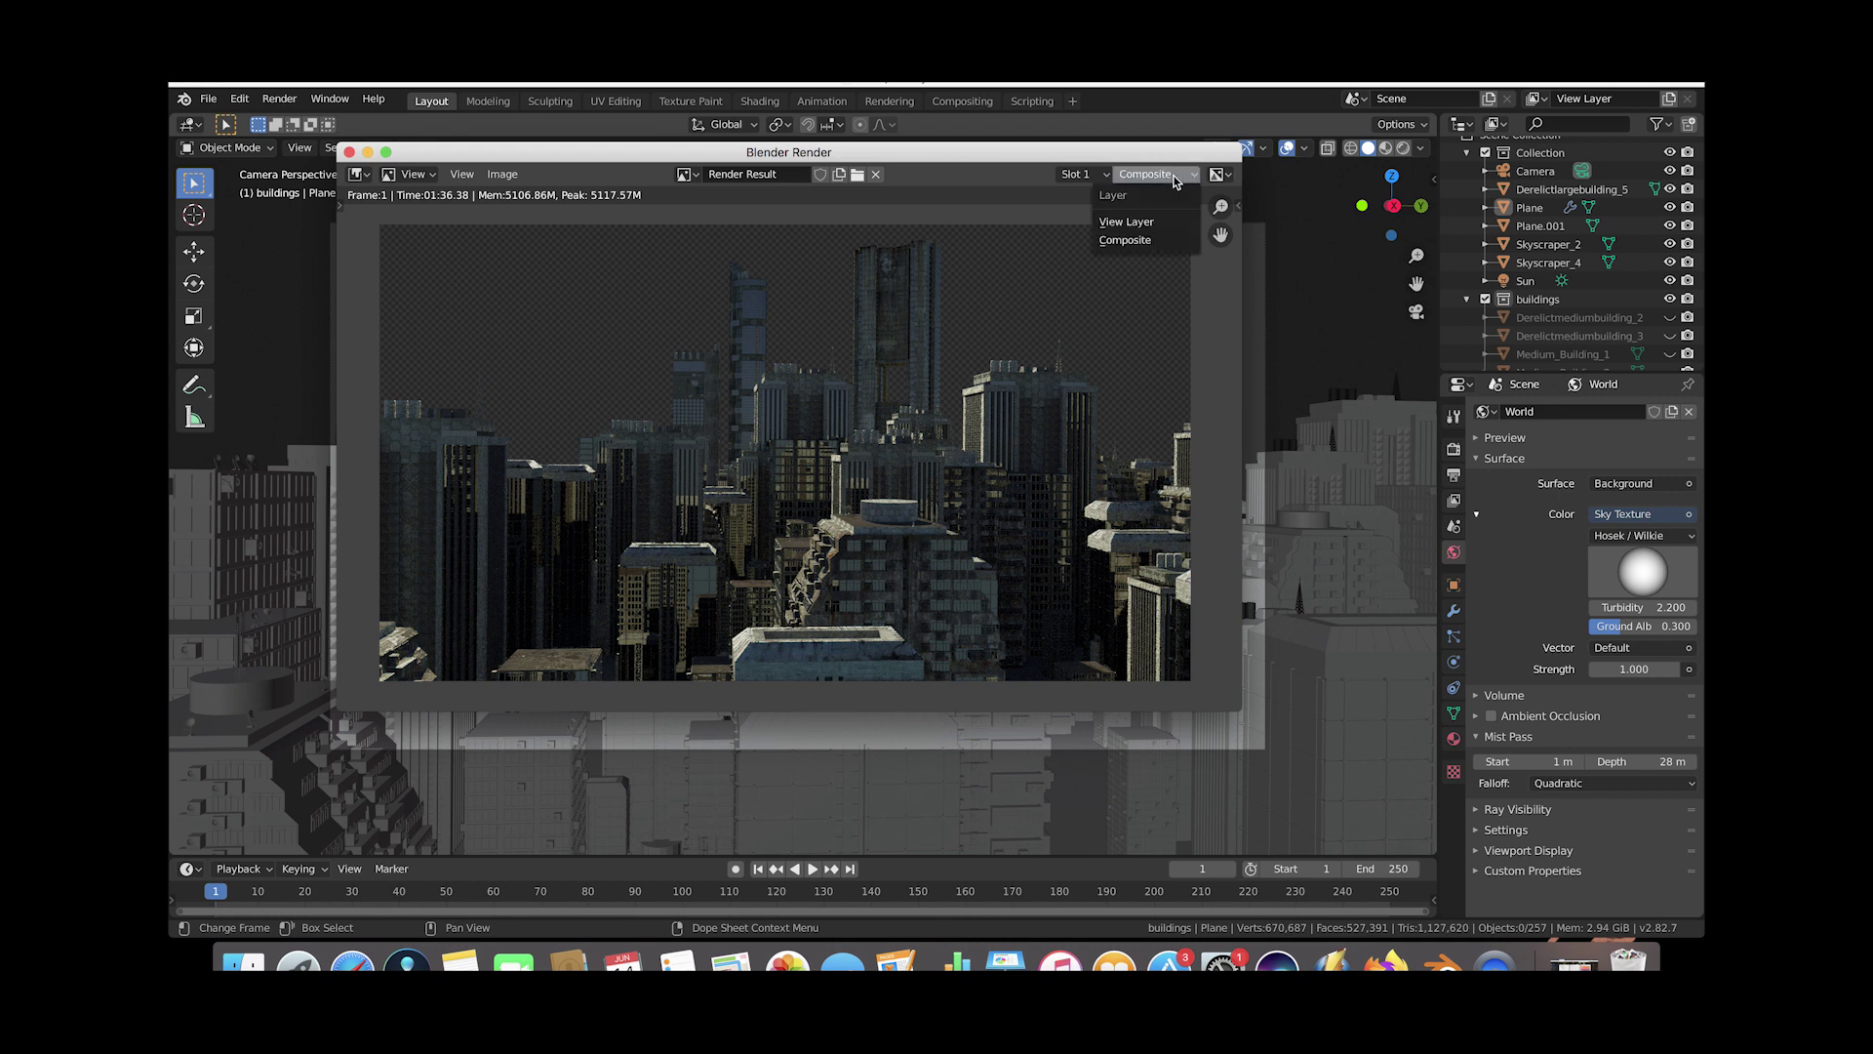
pyautogui.click(1127, 224)
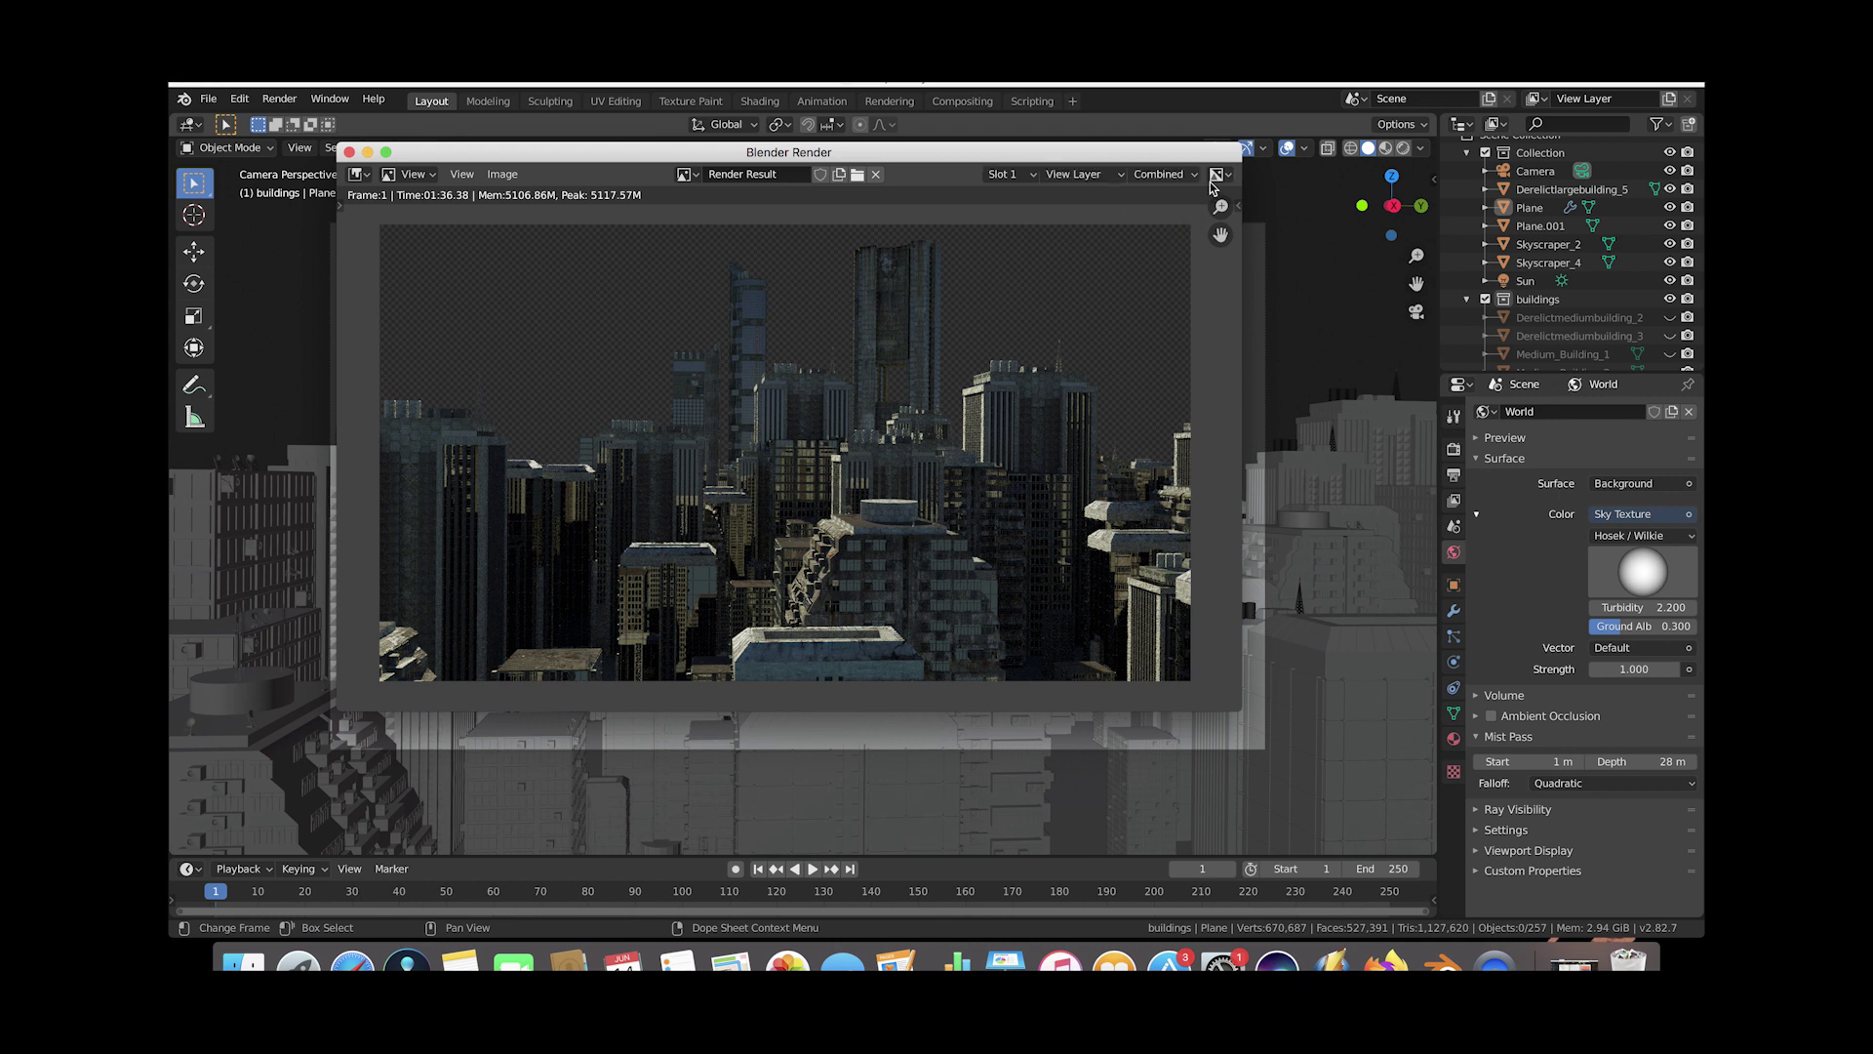
pyautogui.click(1170, 176)
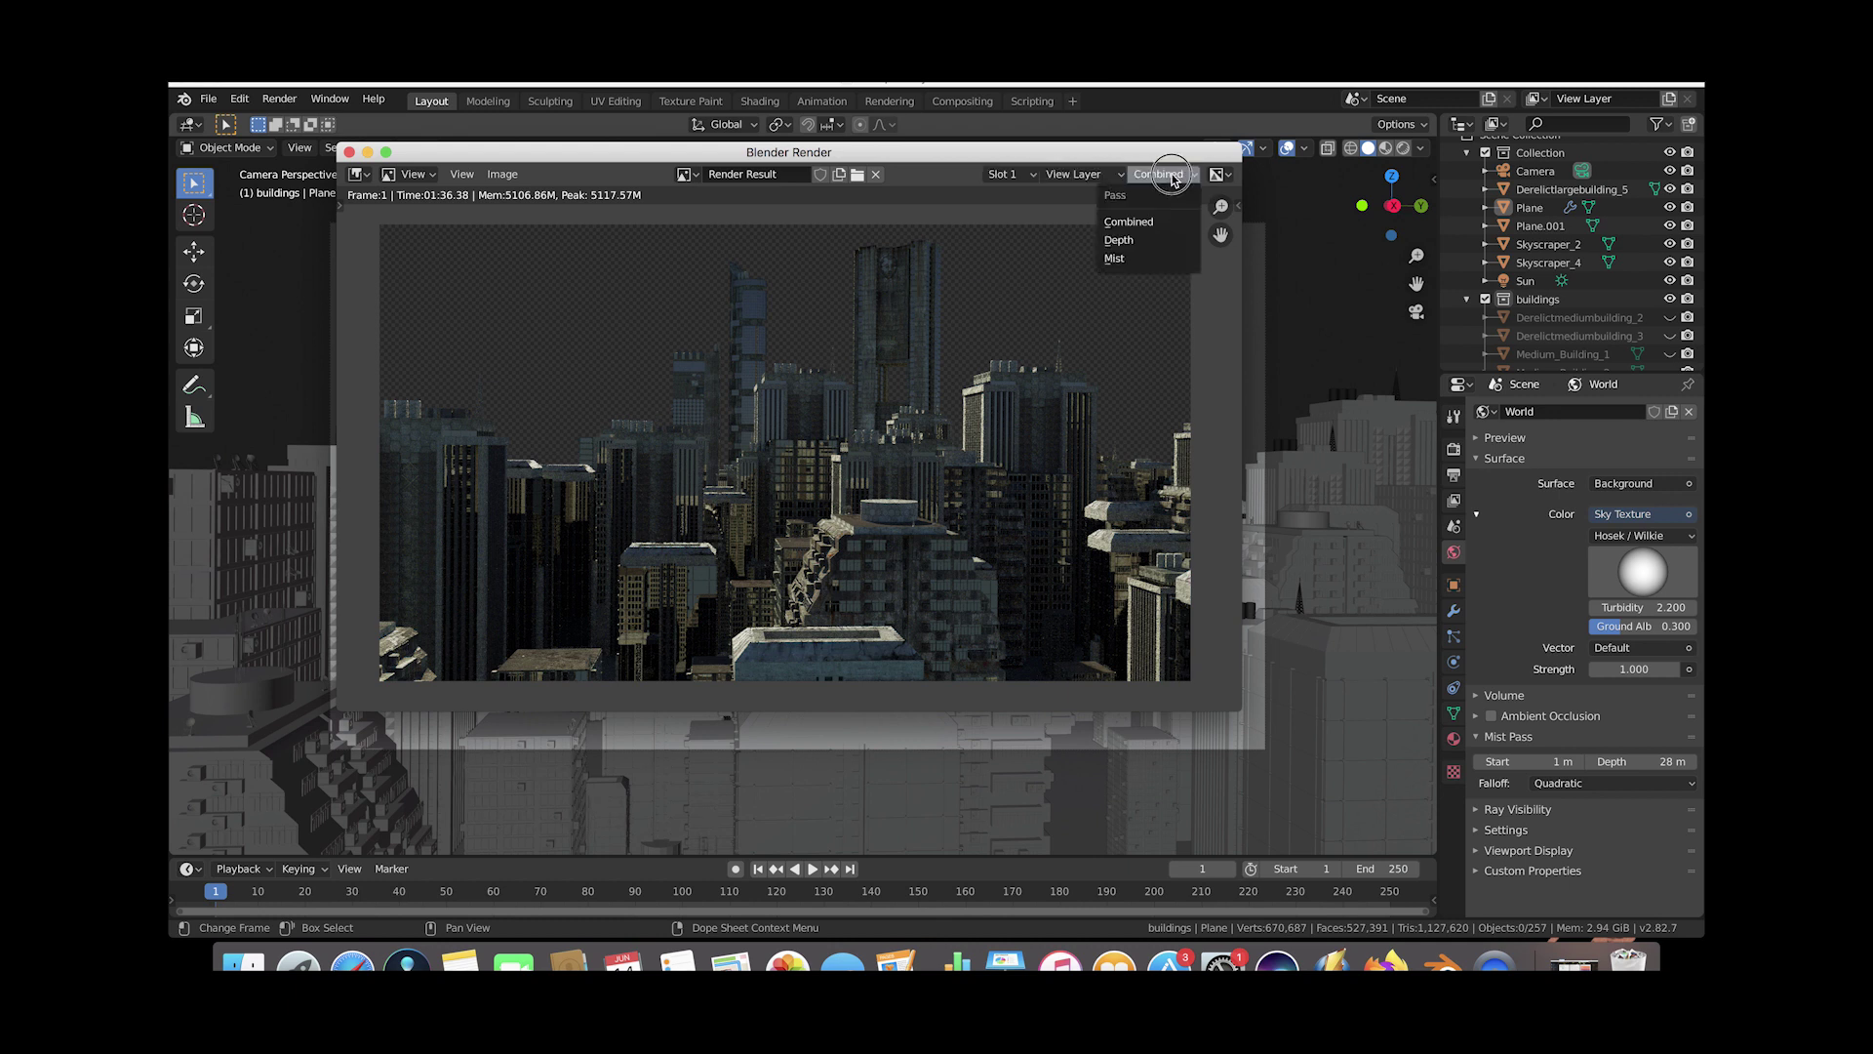
pyautogui.click(1125, 259)
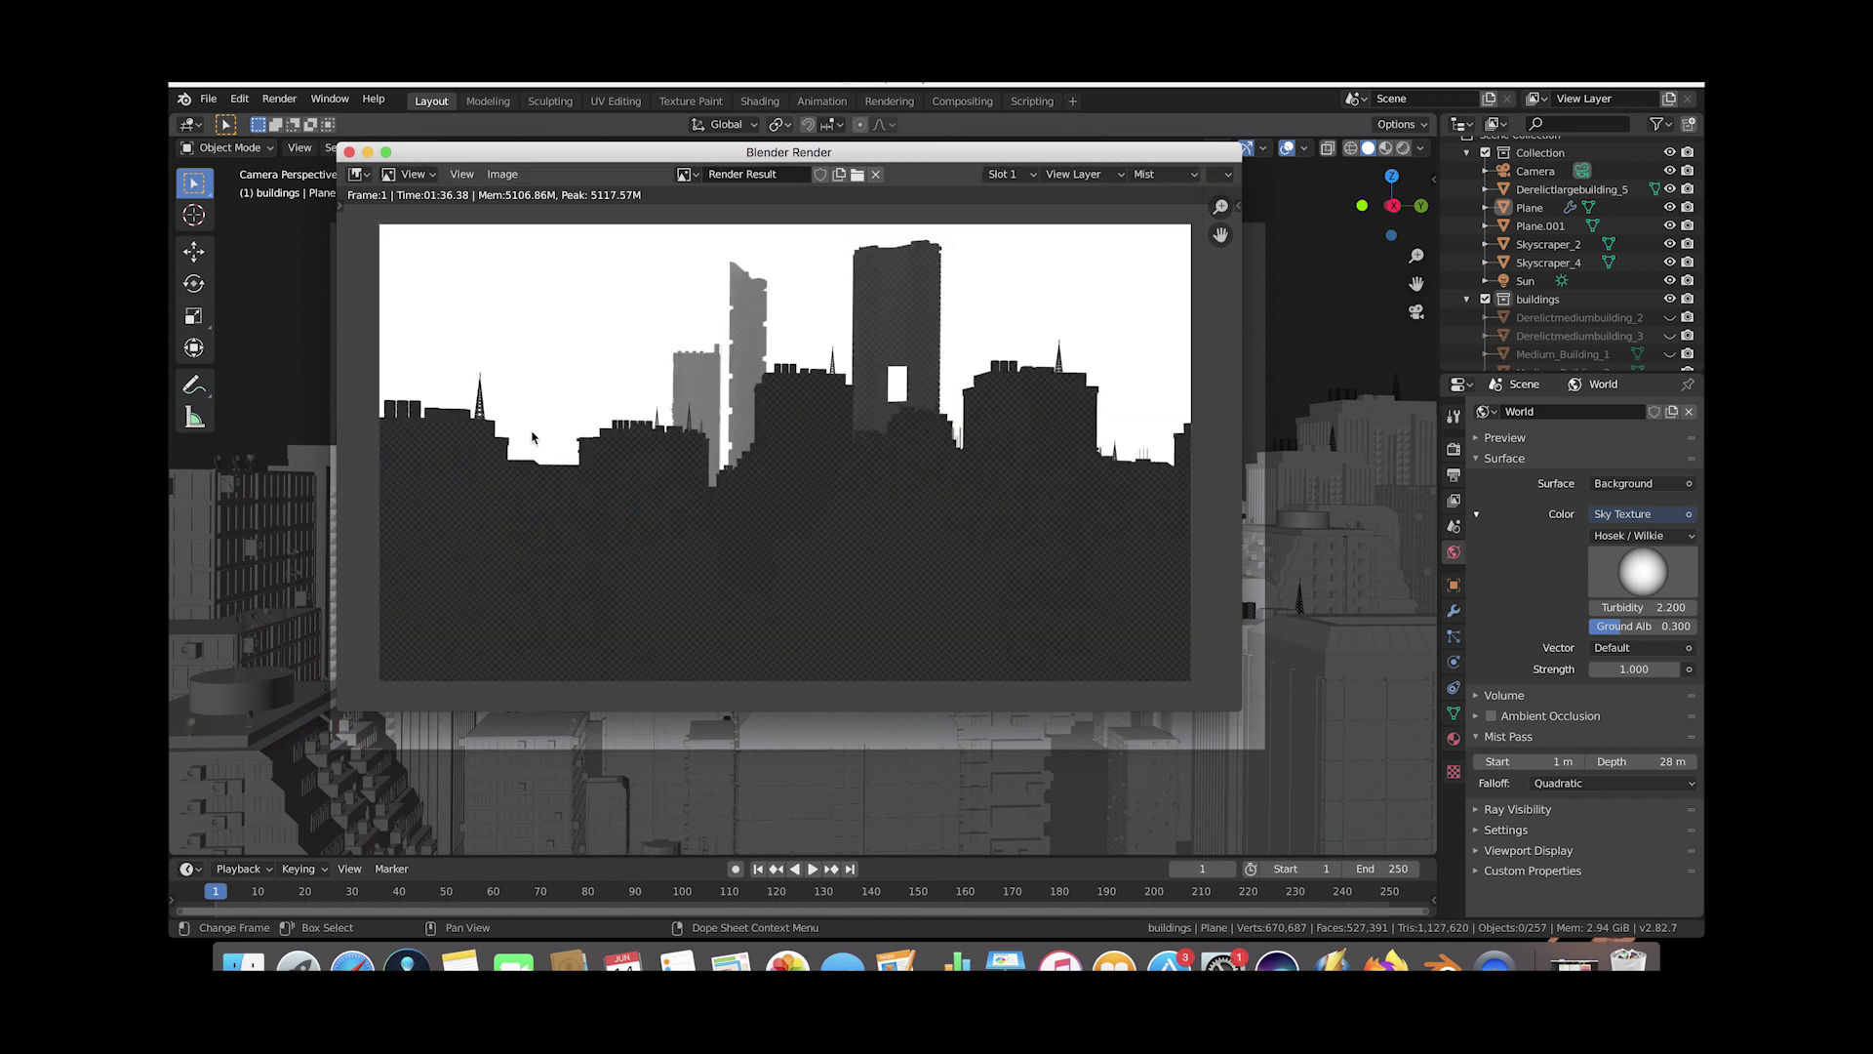
pyautogui.scroll(-1, 720, 492)
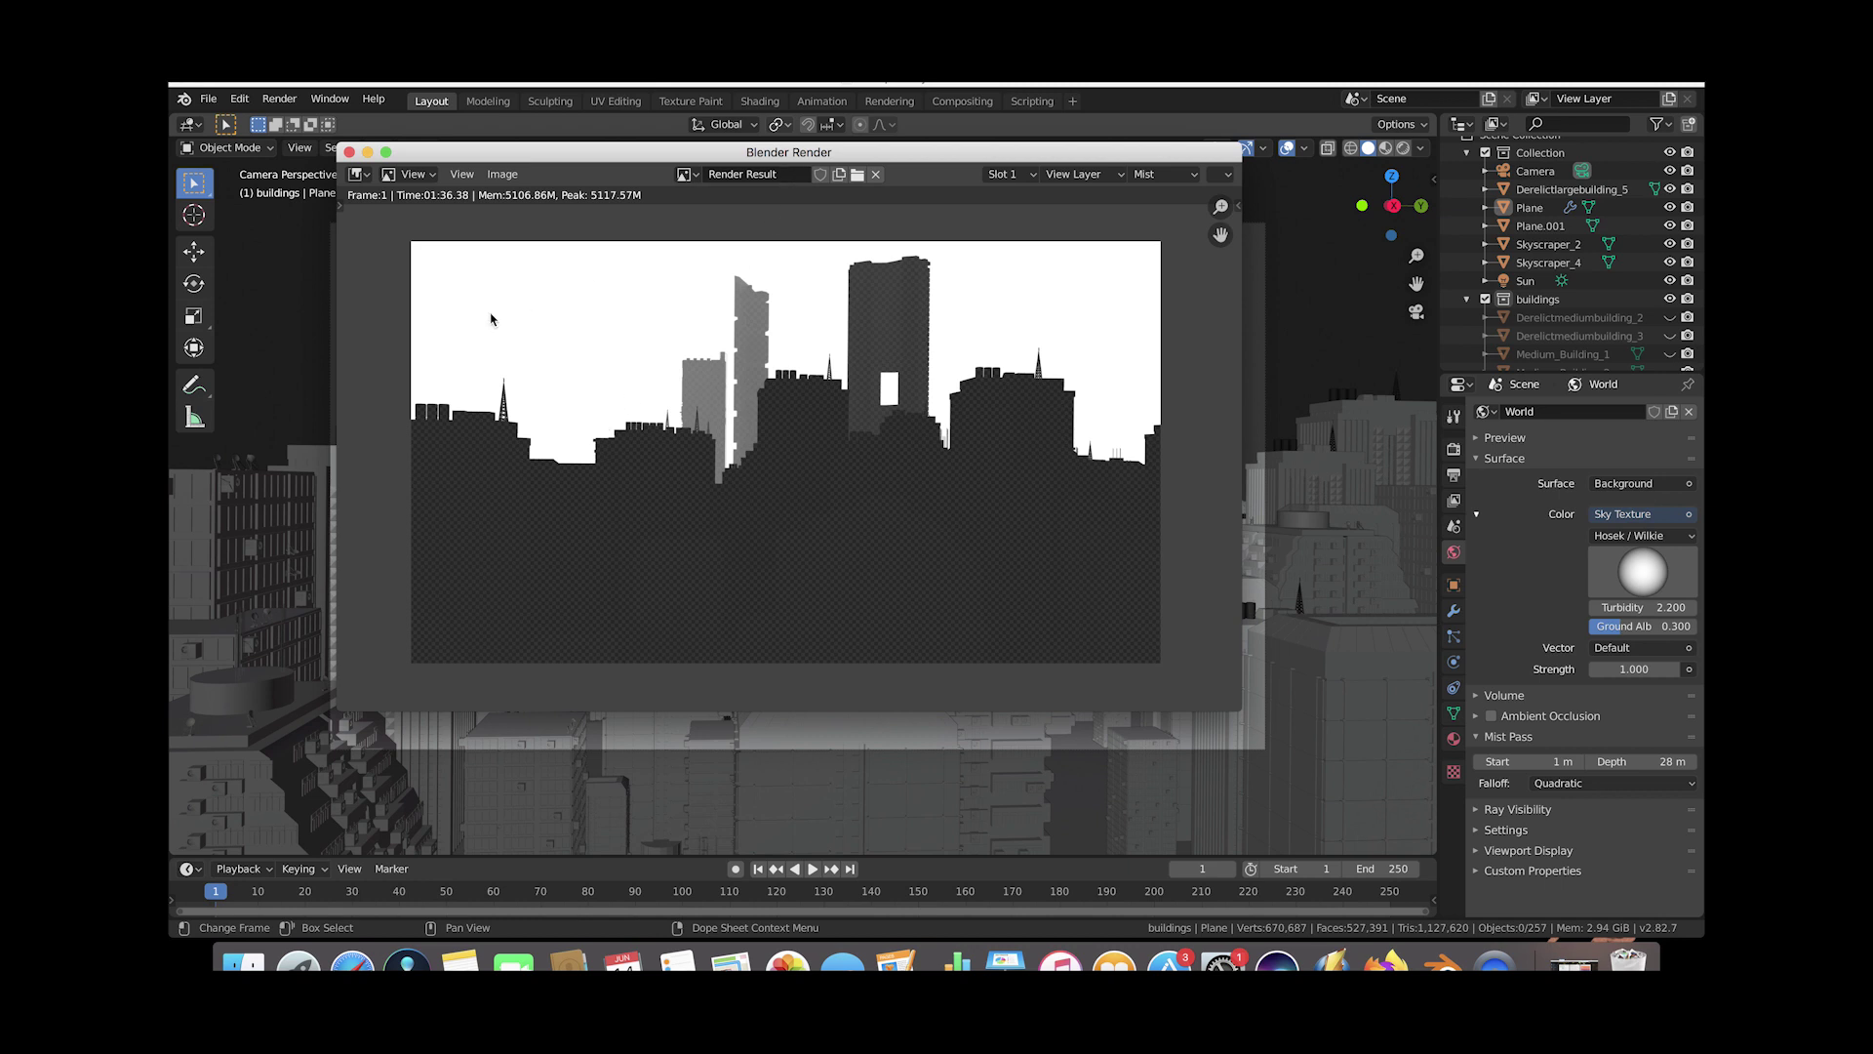
# Close the render window and open the compositing workspace, making room between the Render Layers node and the output nodes.
pyautogui.click(349, 152)
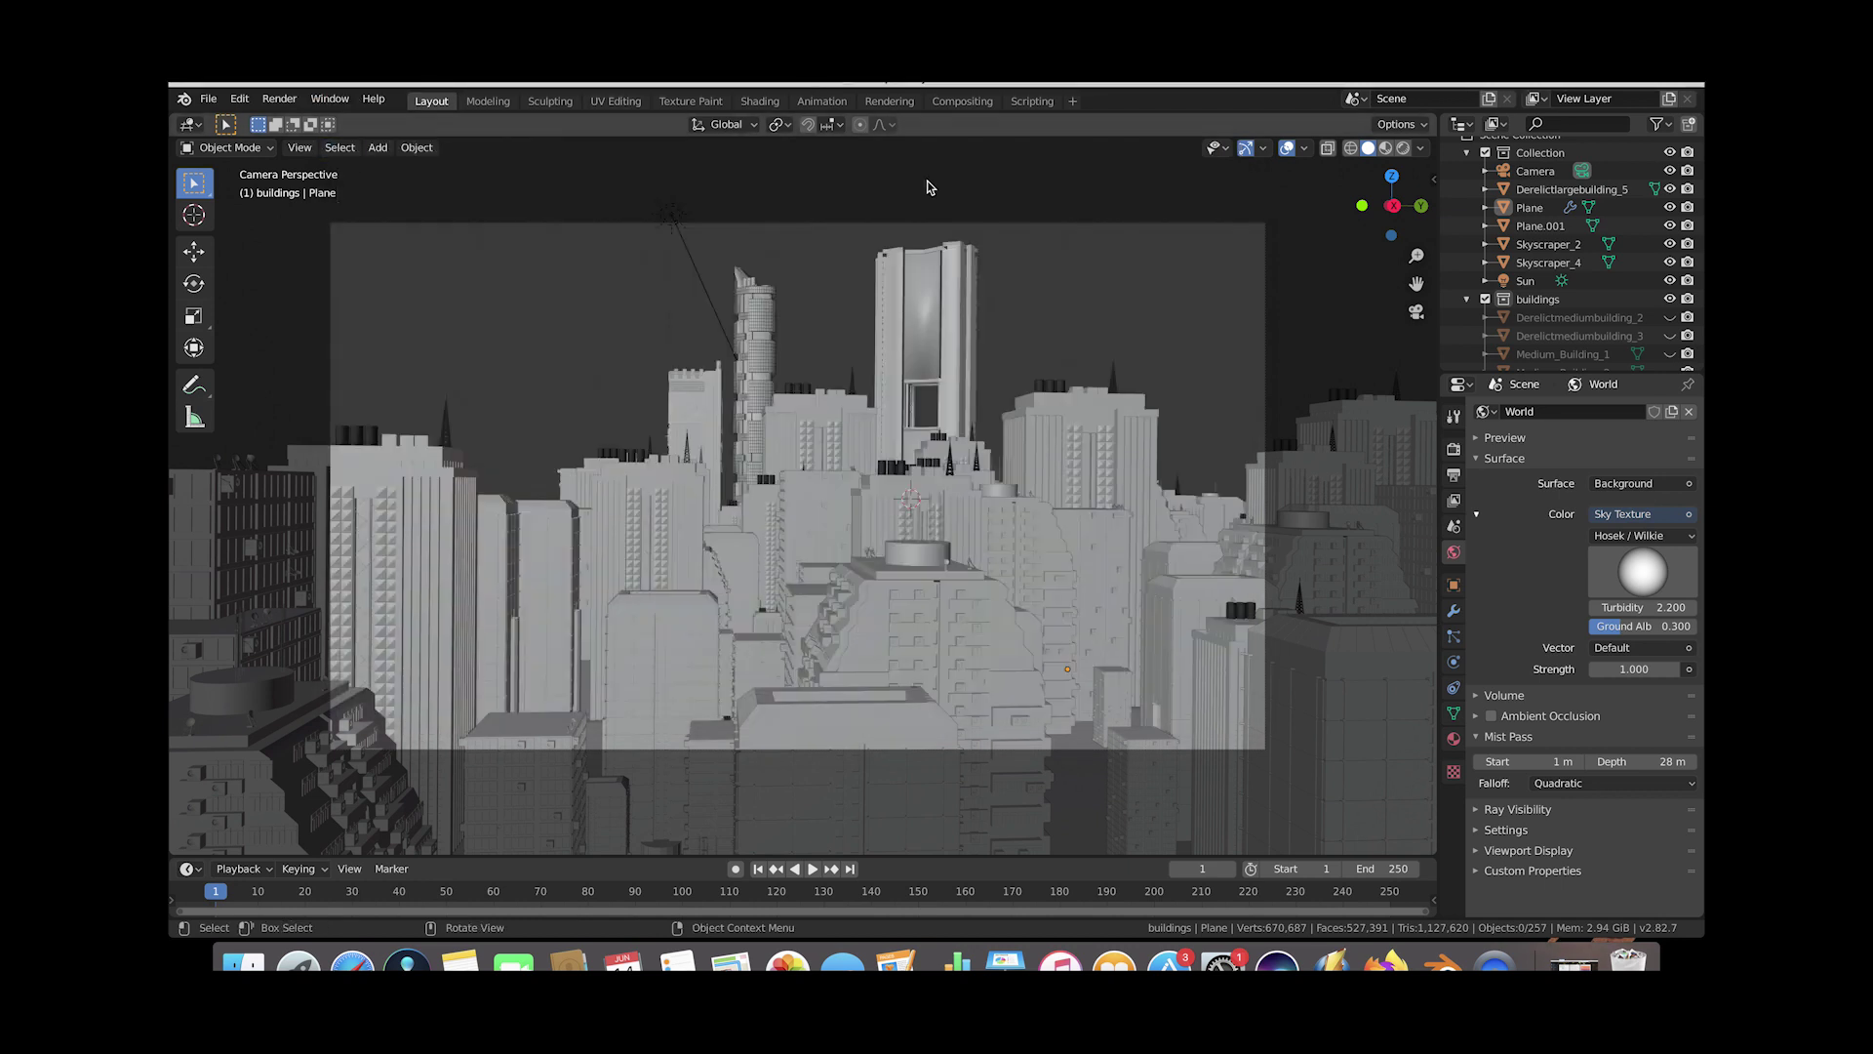
pyautogui.click(961, 102)
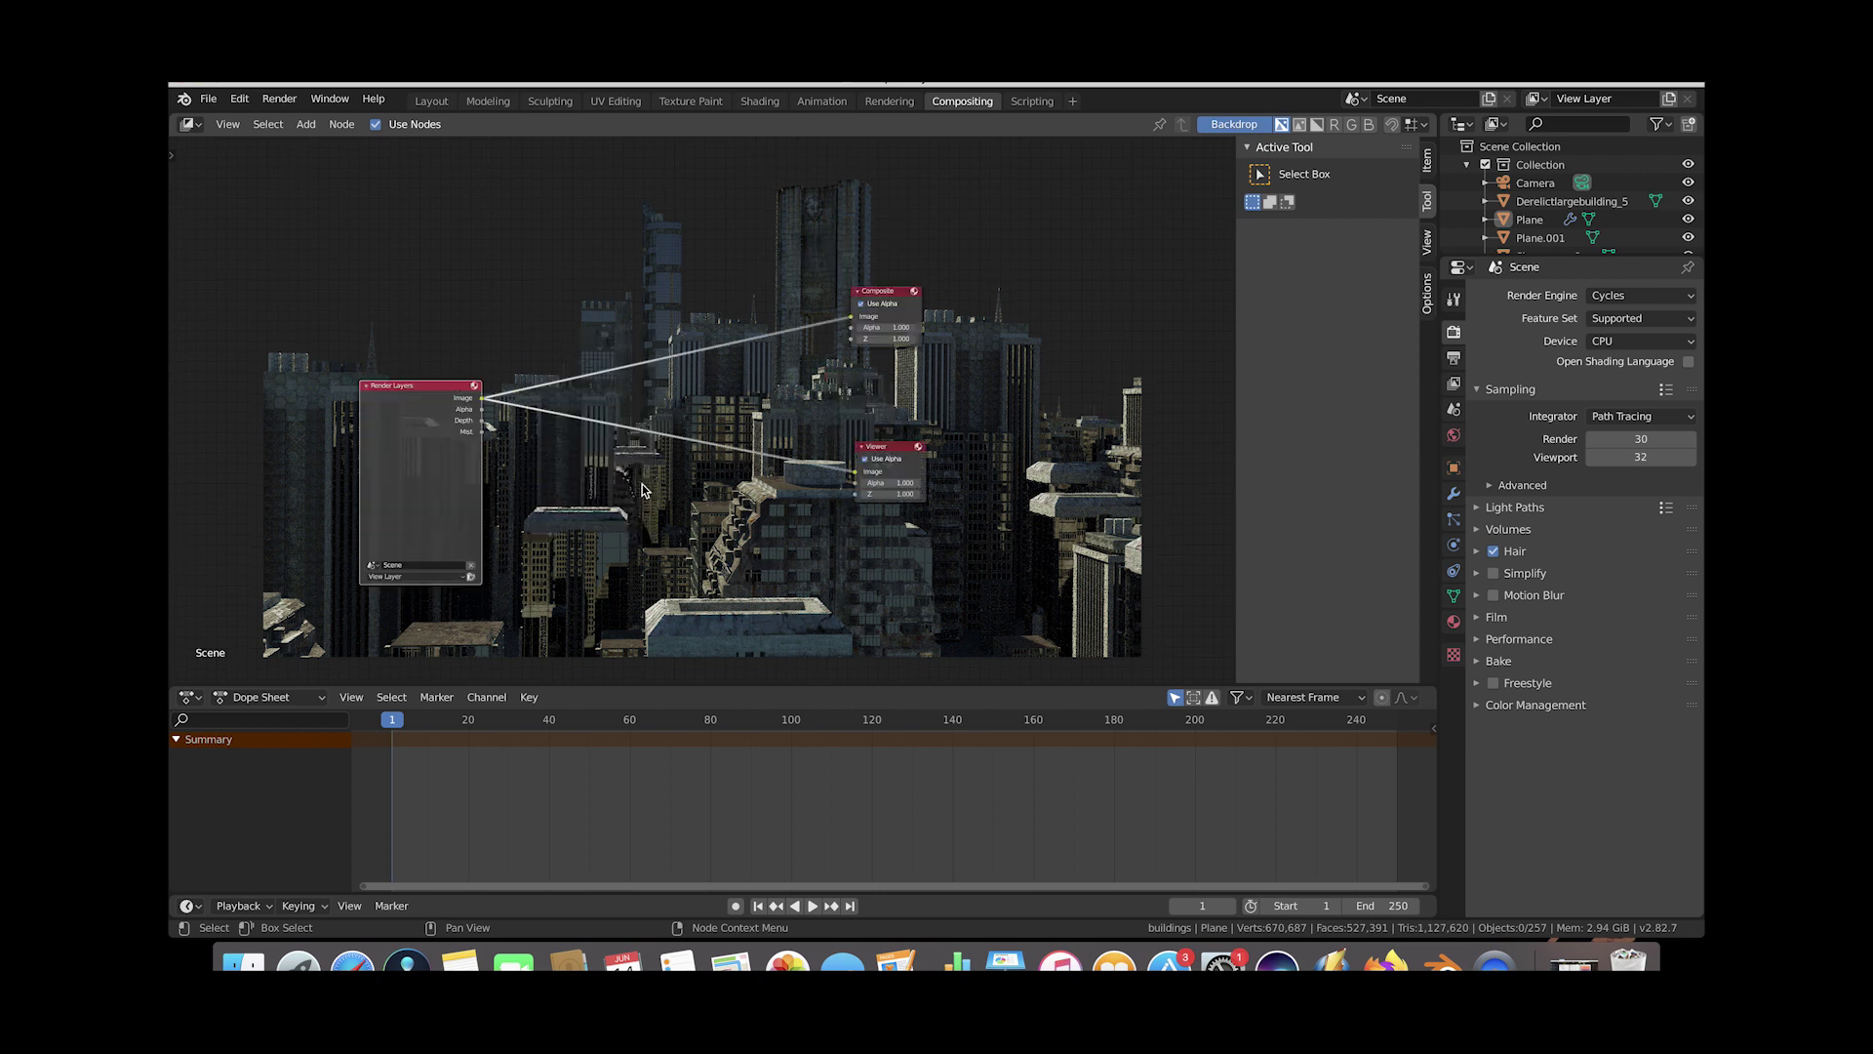
pyautogui.moveTo(543, 480); pyautogui.dragTo(610, 456, button='middle')
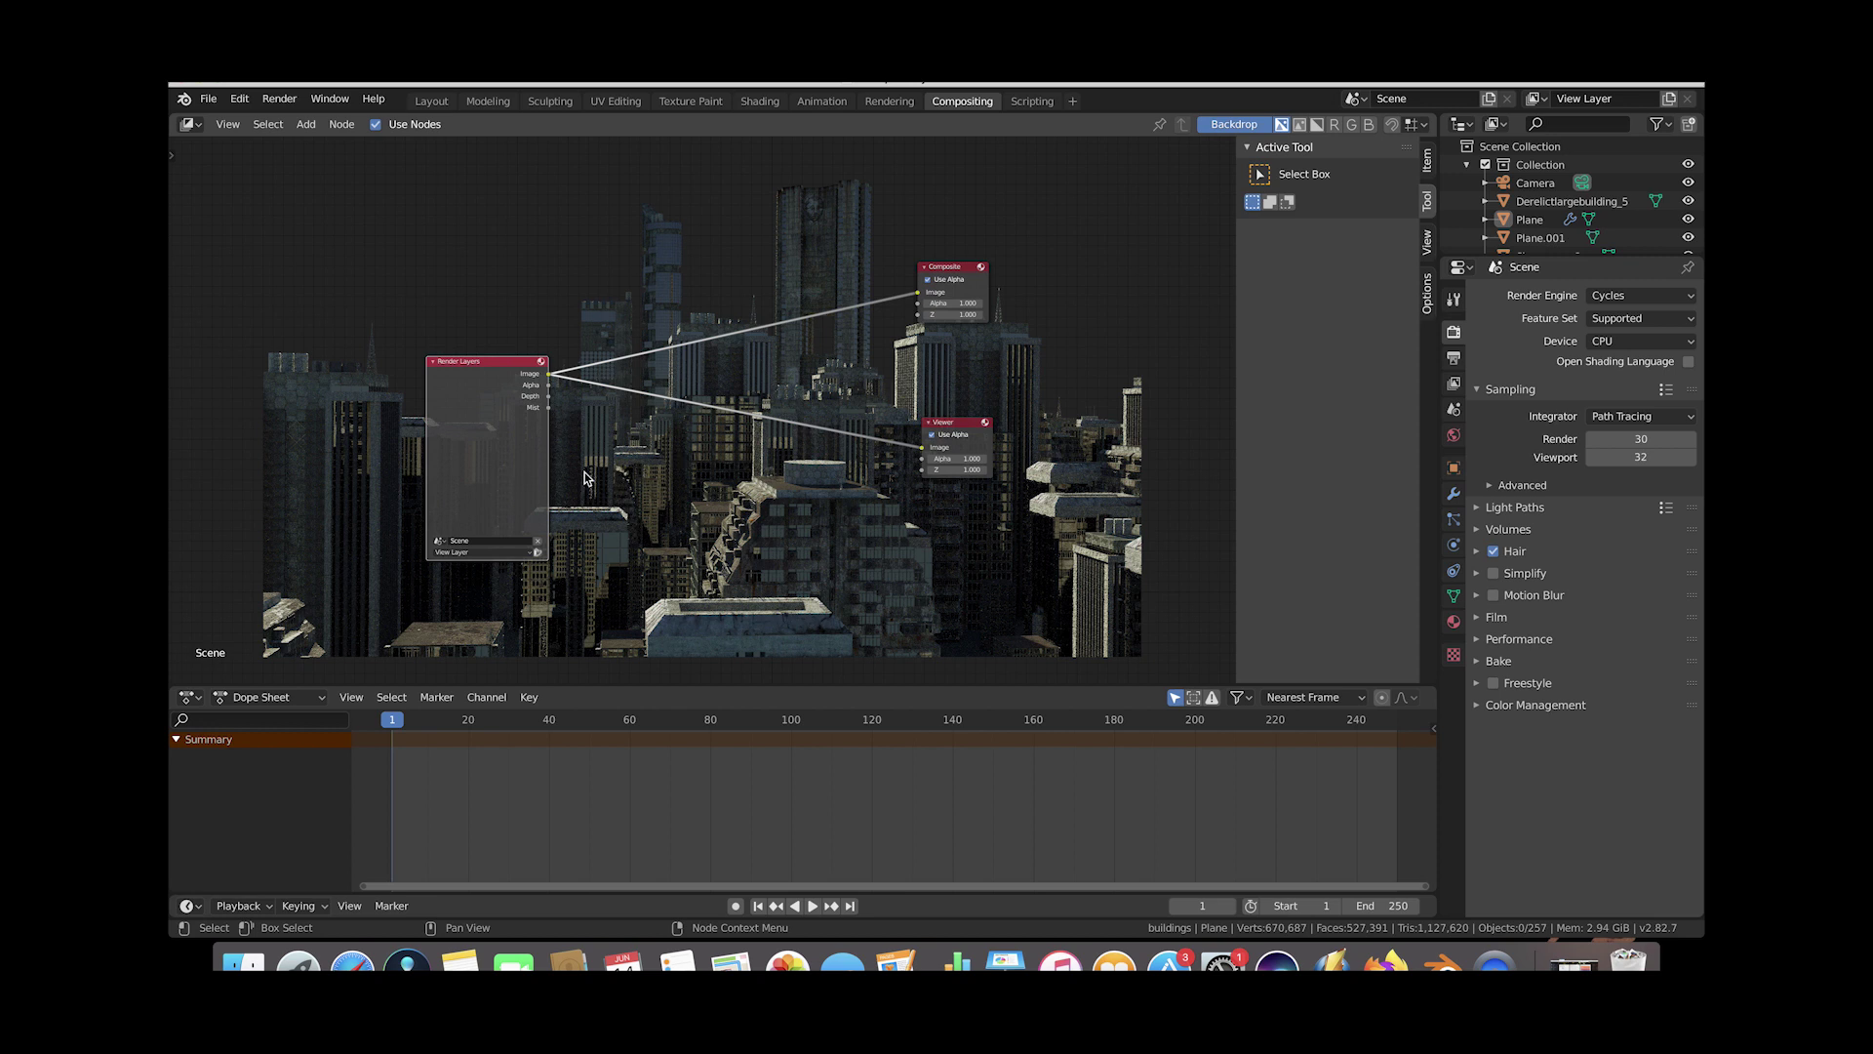
# Add a Mix node and insert it into the link between the Render Layers image output and the Viewer node.
pyautogui.hotkey('shift', 'a')
pyautogui.moveTo(693, 549)
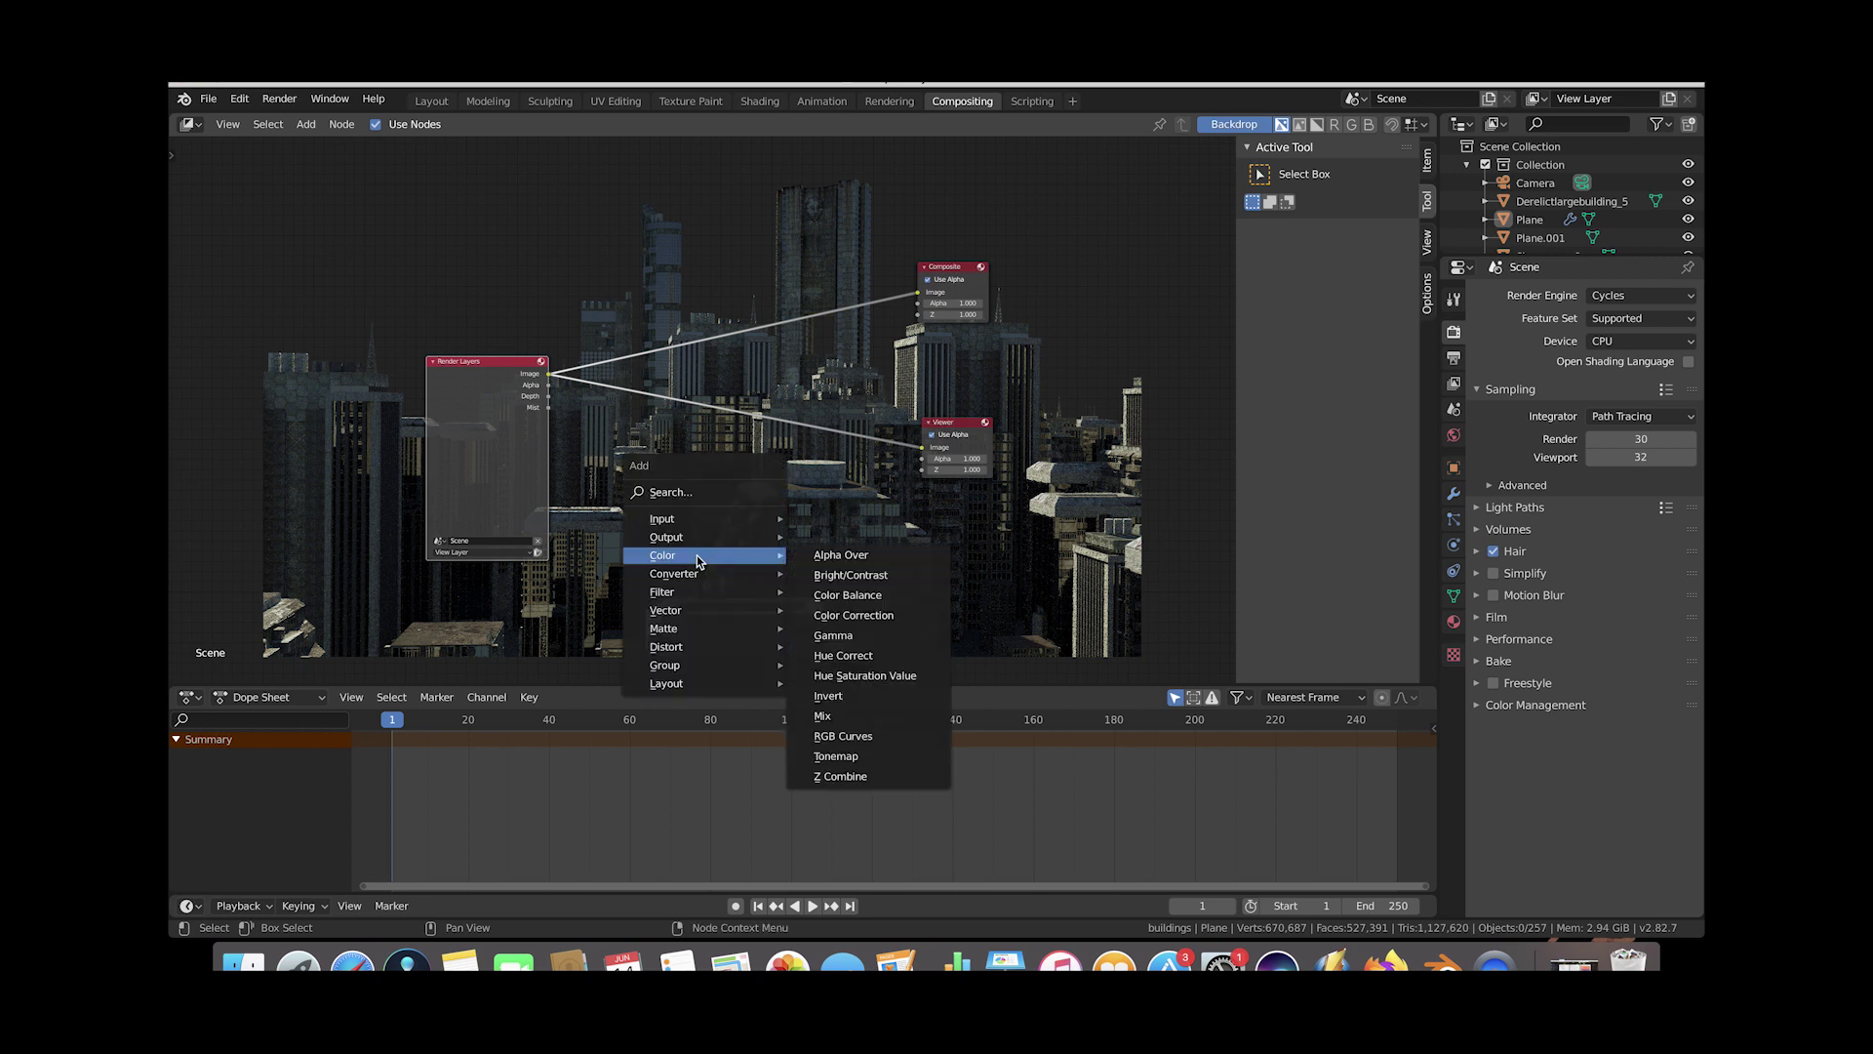
pyautogui.click(828, 713)
pyautogui.click(741, 476)
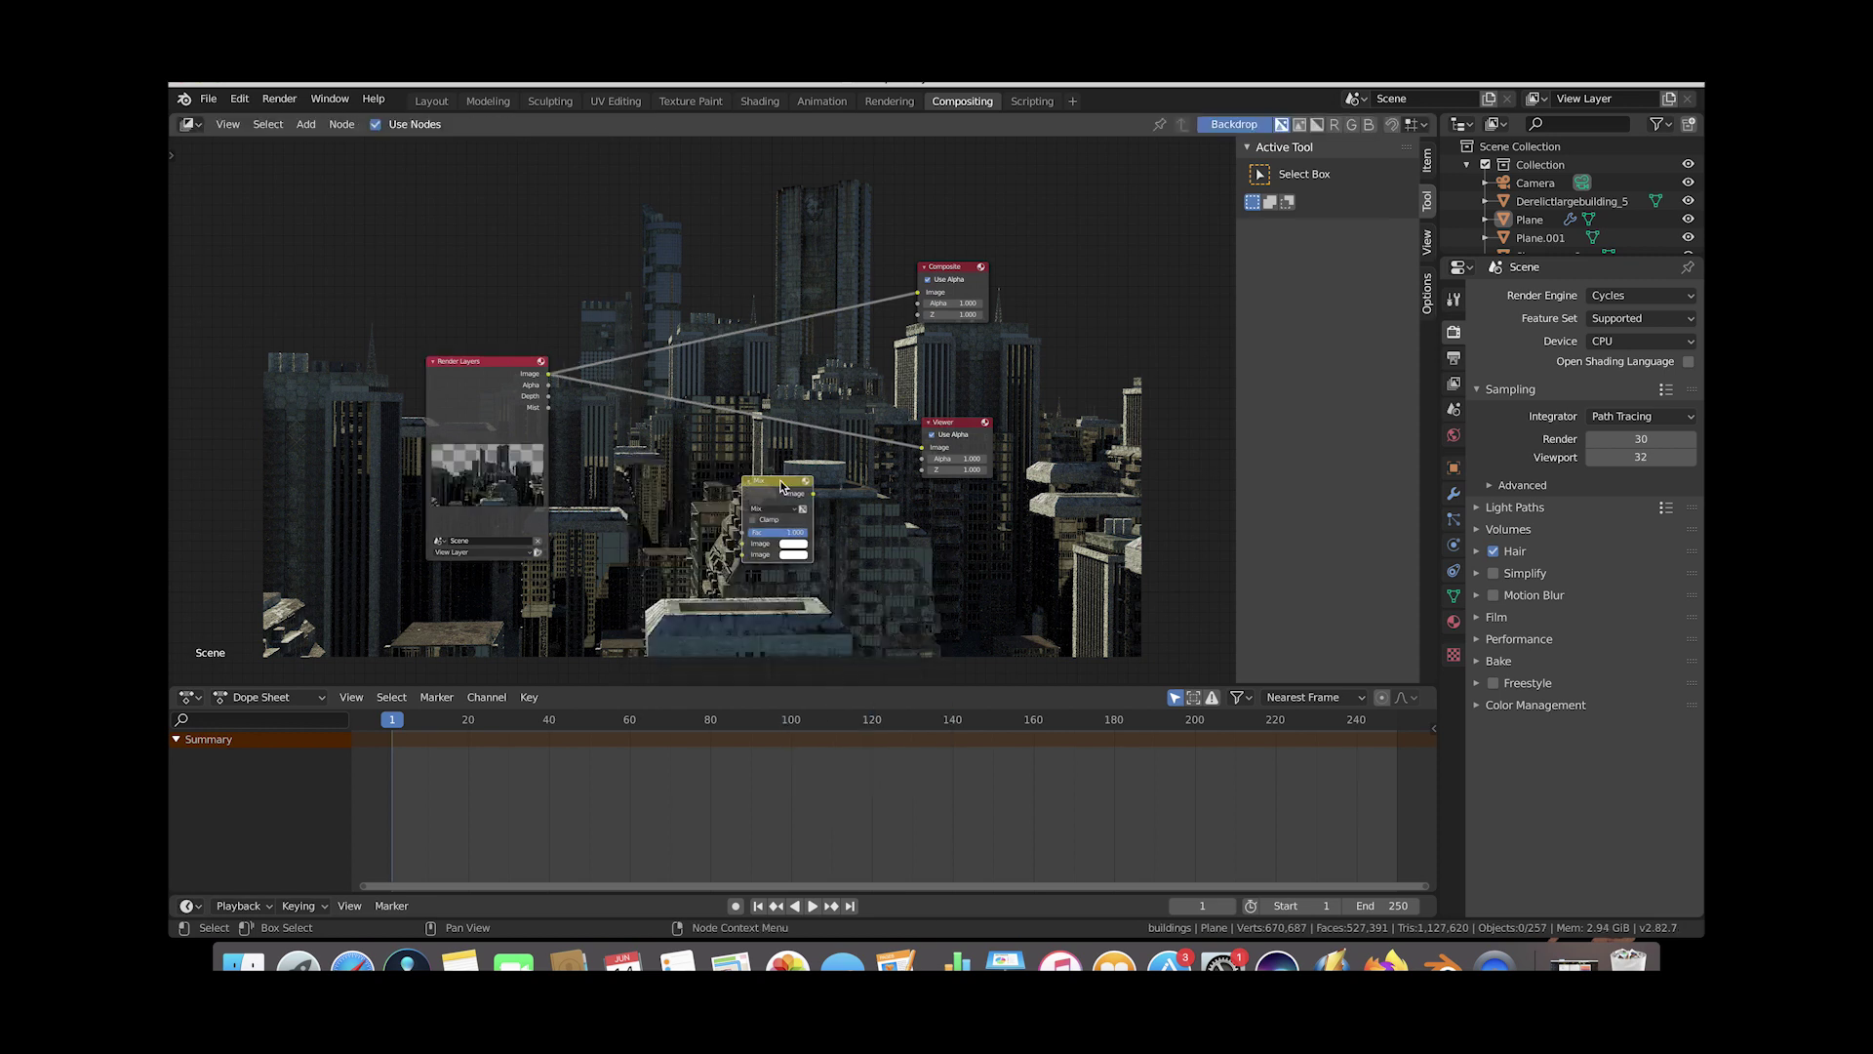
pyautogui.moveTo(799, 480); pyautogui.dragTo(841, 400)
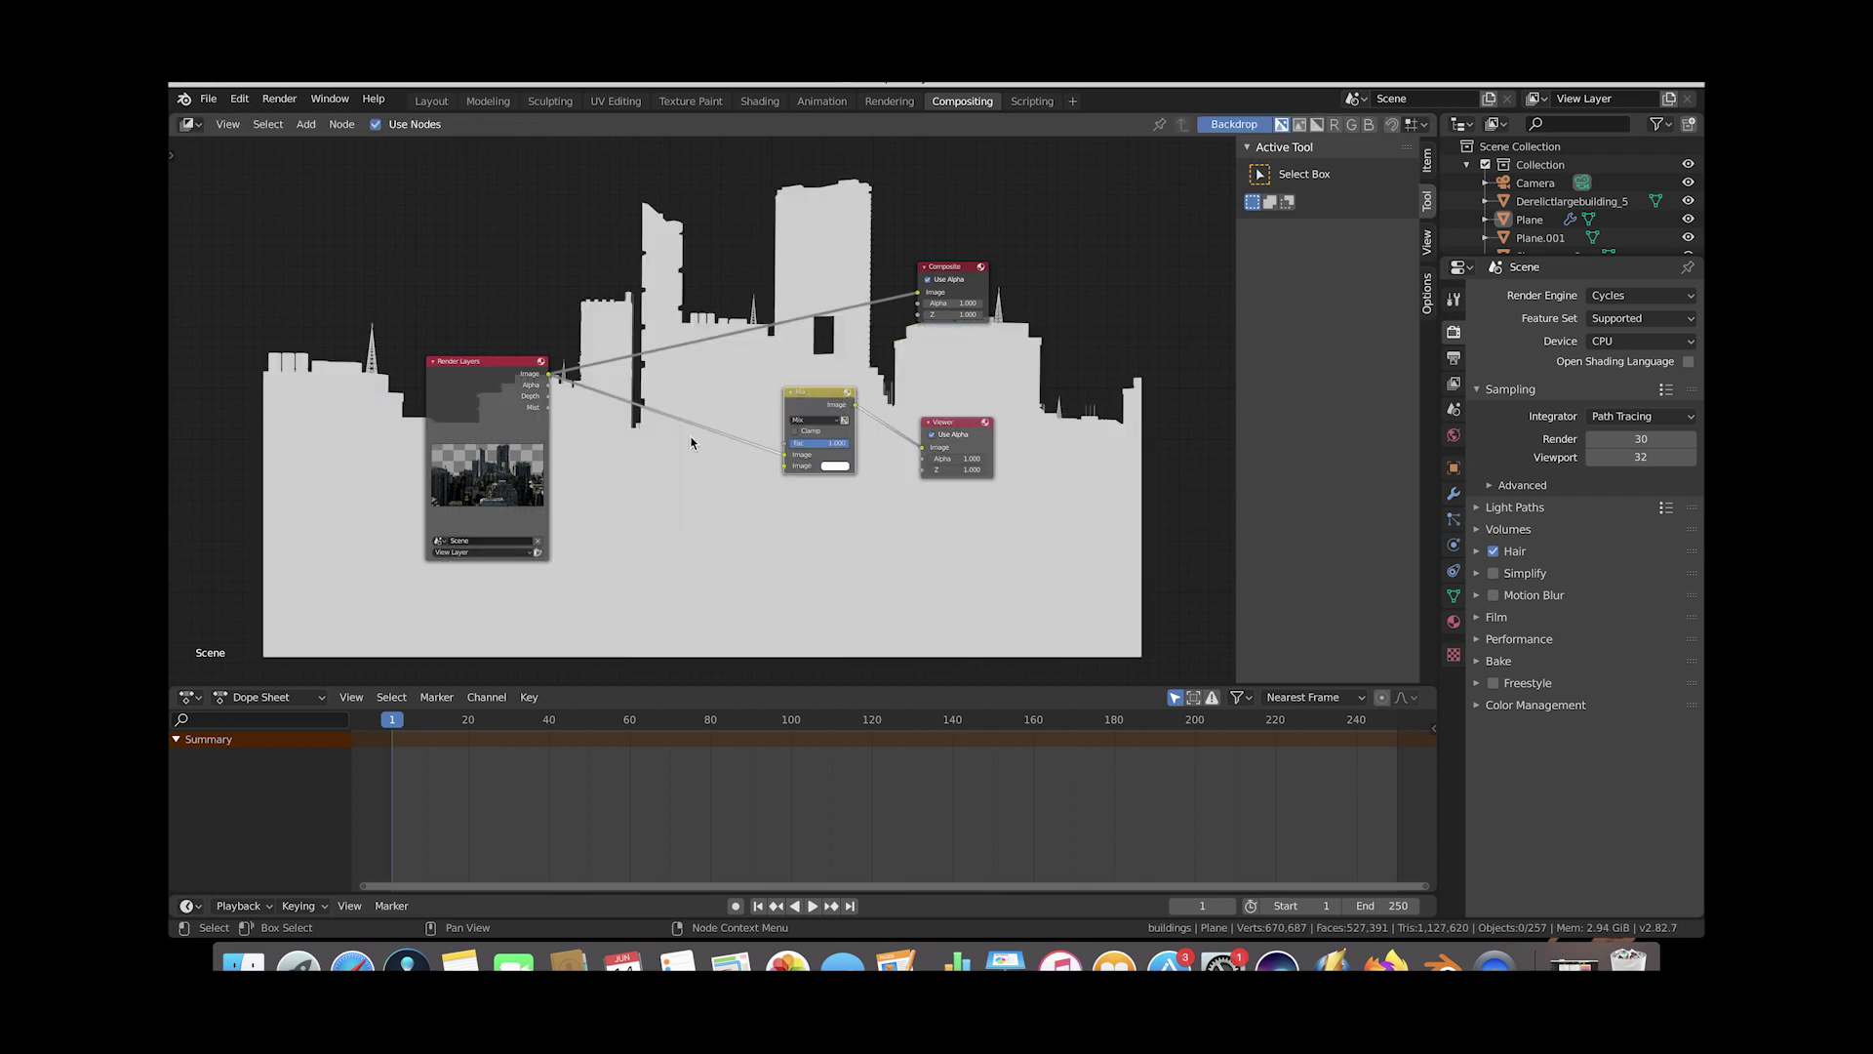
# Connect the Mist output to the Mix node's second Image input and set the mix factor to 0.267.
pyautogui.moveTo(548, 408); pyautogui.dragTo(792, 471)
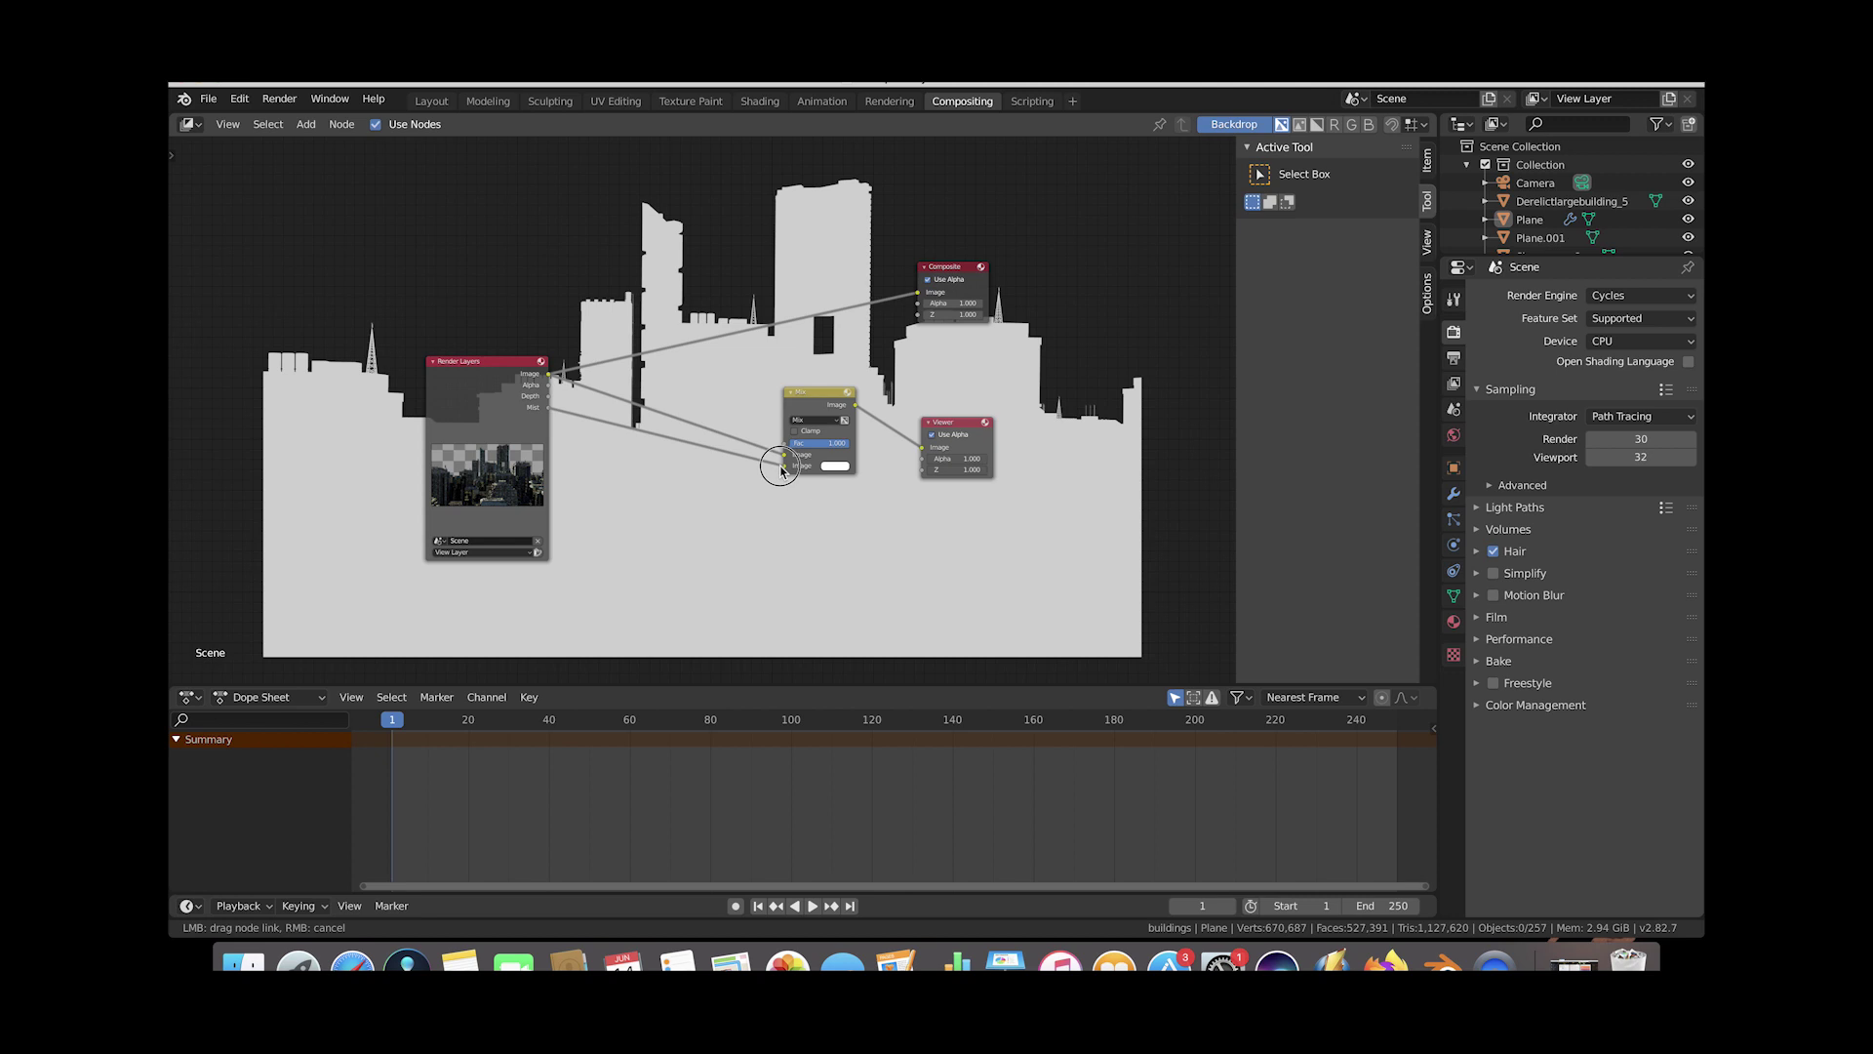
pyautogui.moveTo(826, 450); pyautogui.dragTo(783, 450)
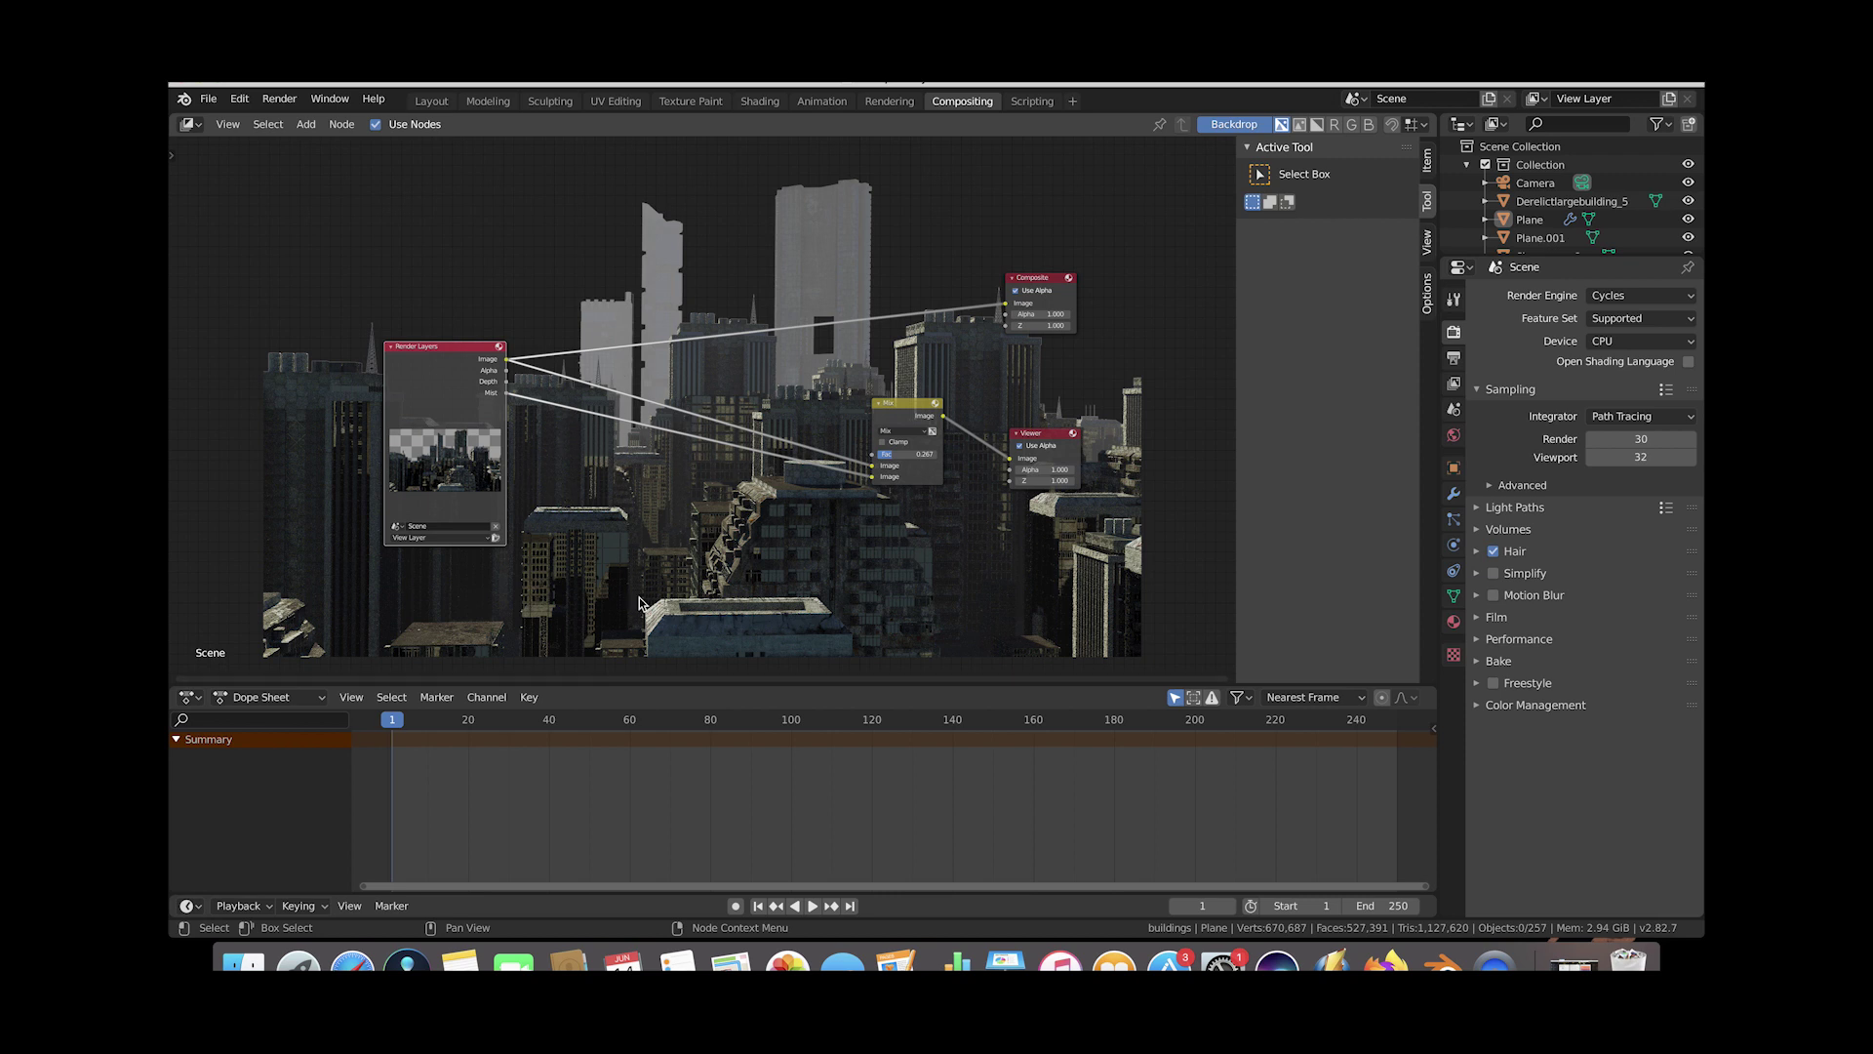
# Add a Color Balance node and insert it into the link between the Mist output and the Mix node.
pyautogui.hotkey('shift', 'a')
pyautogui.moveTo(644, 602)
pyautogui.click(769, 638)
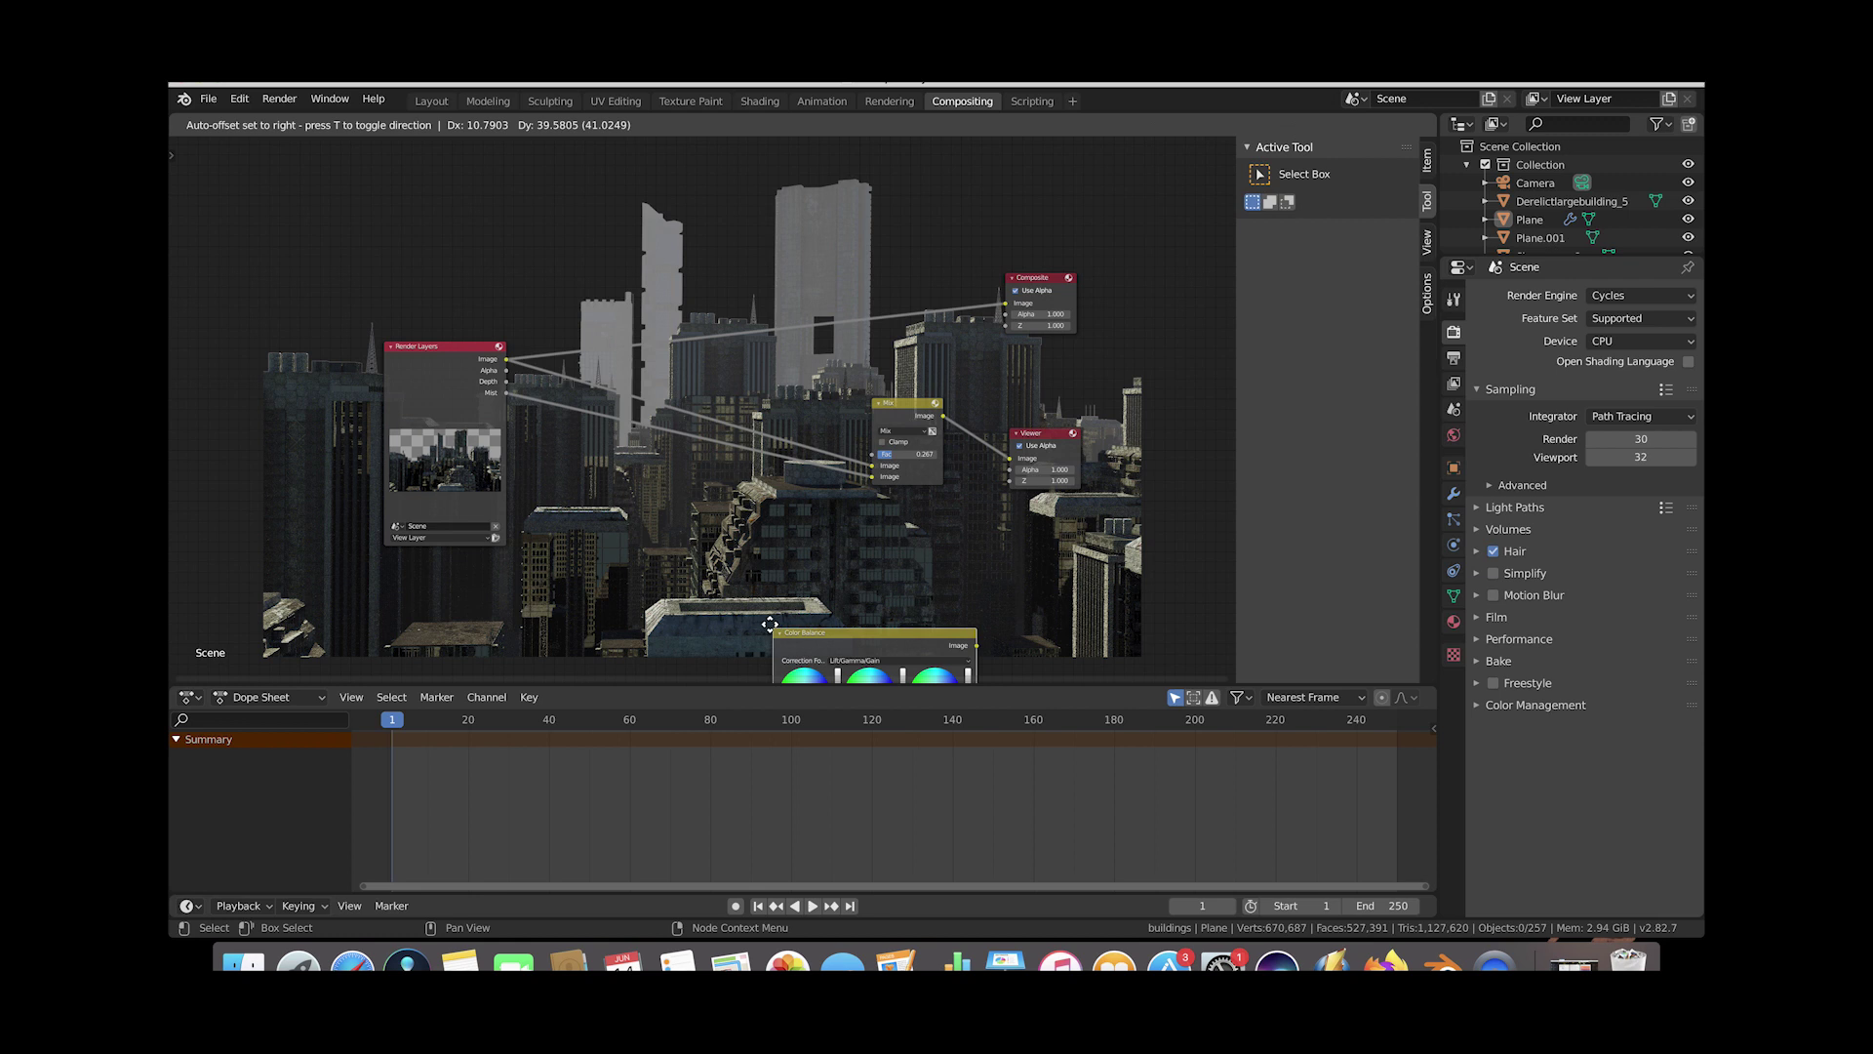
pyautogui.click(744, 444)
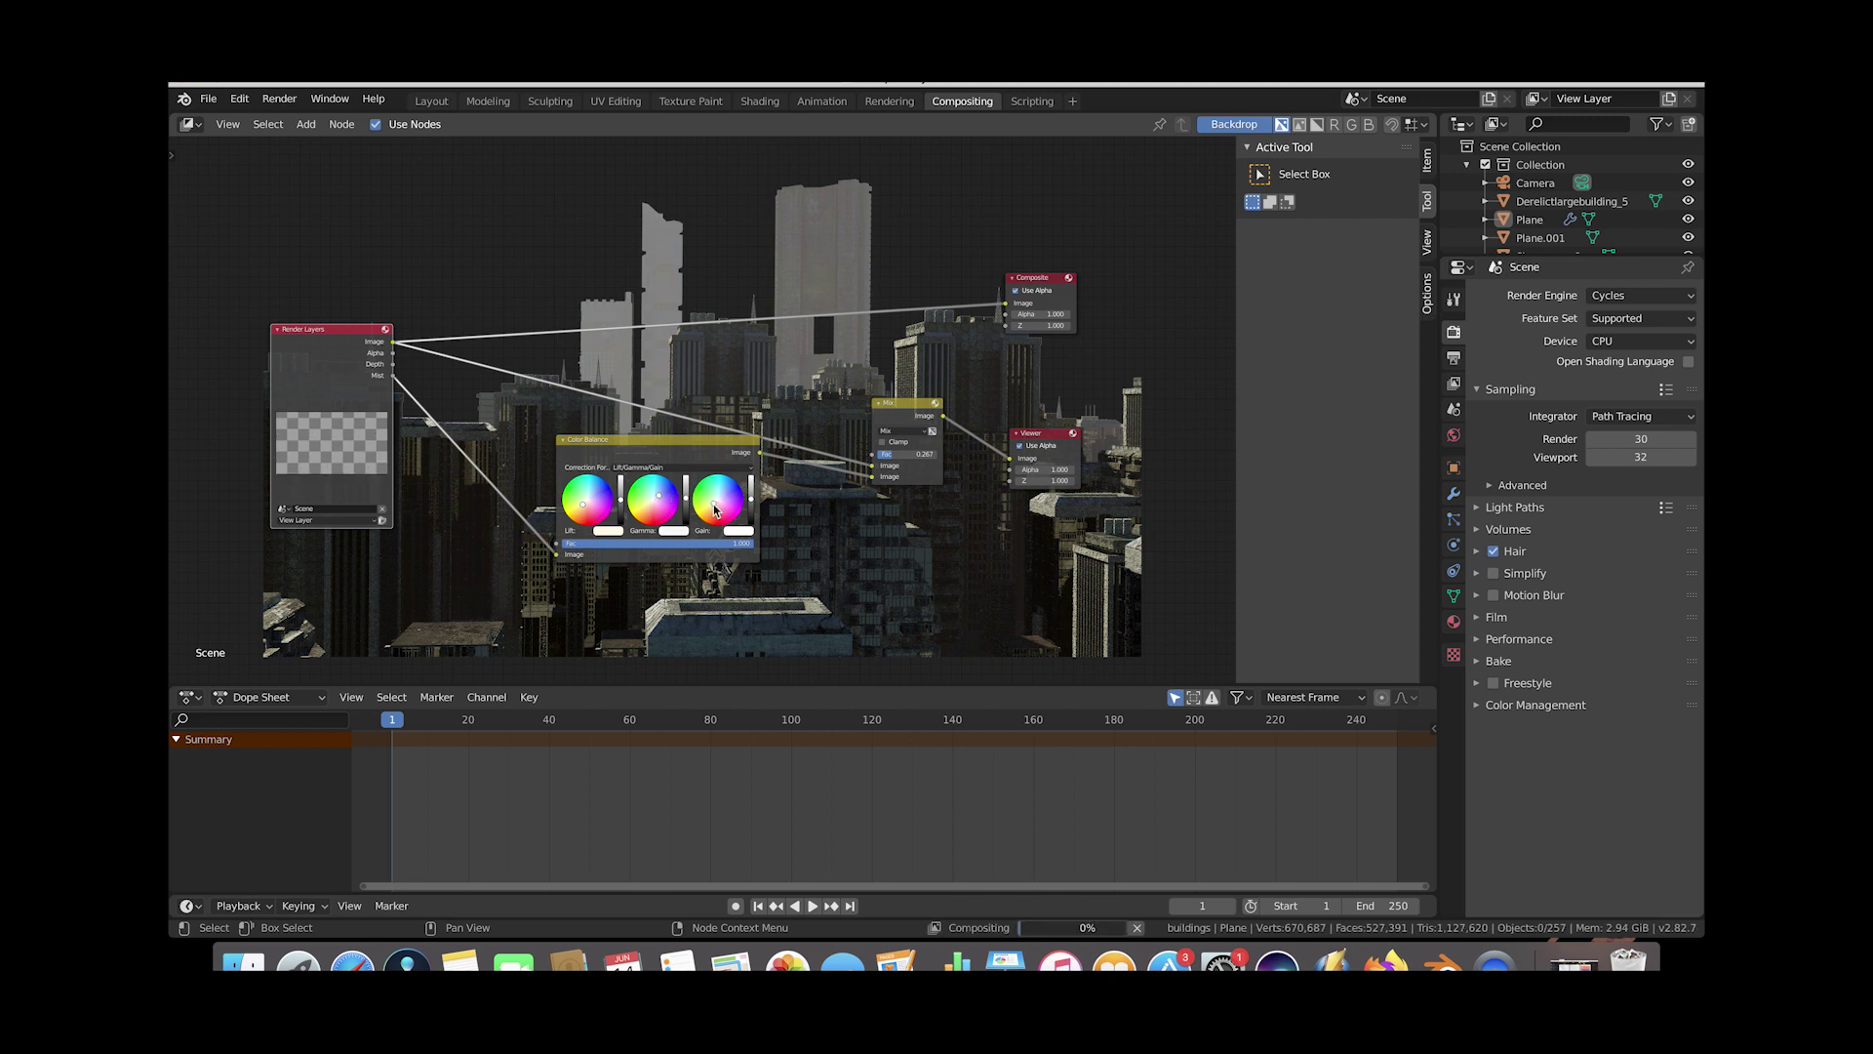
# Tint the mist by shifting the Color Balance node's gain and lift slightly toward a warm red.
pyautogui.moveTo(717, 508); pyautogui.dragTo(786, 477, button='middle')
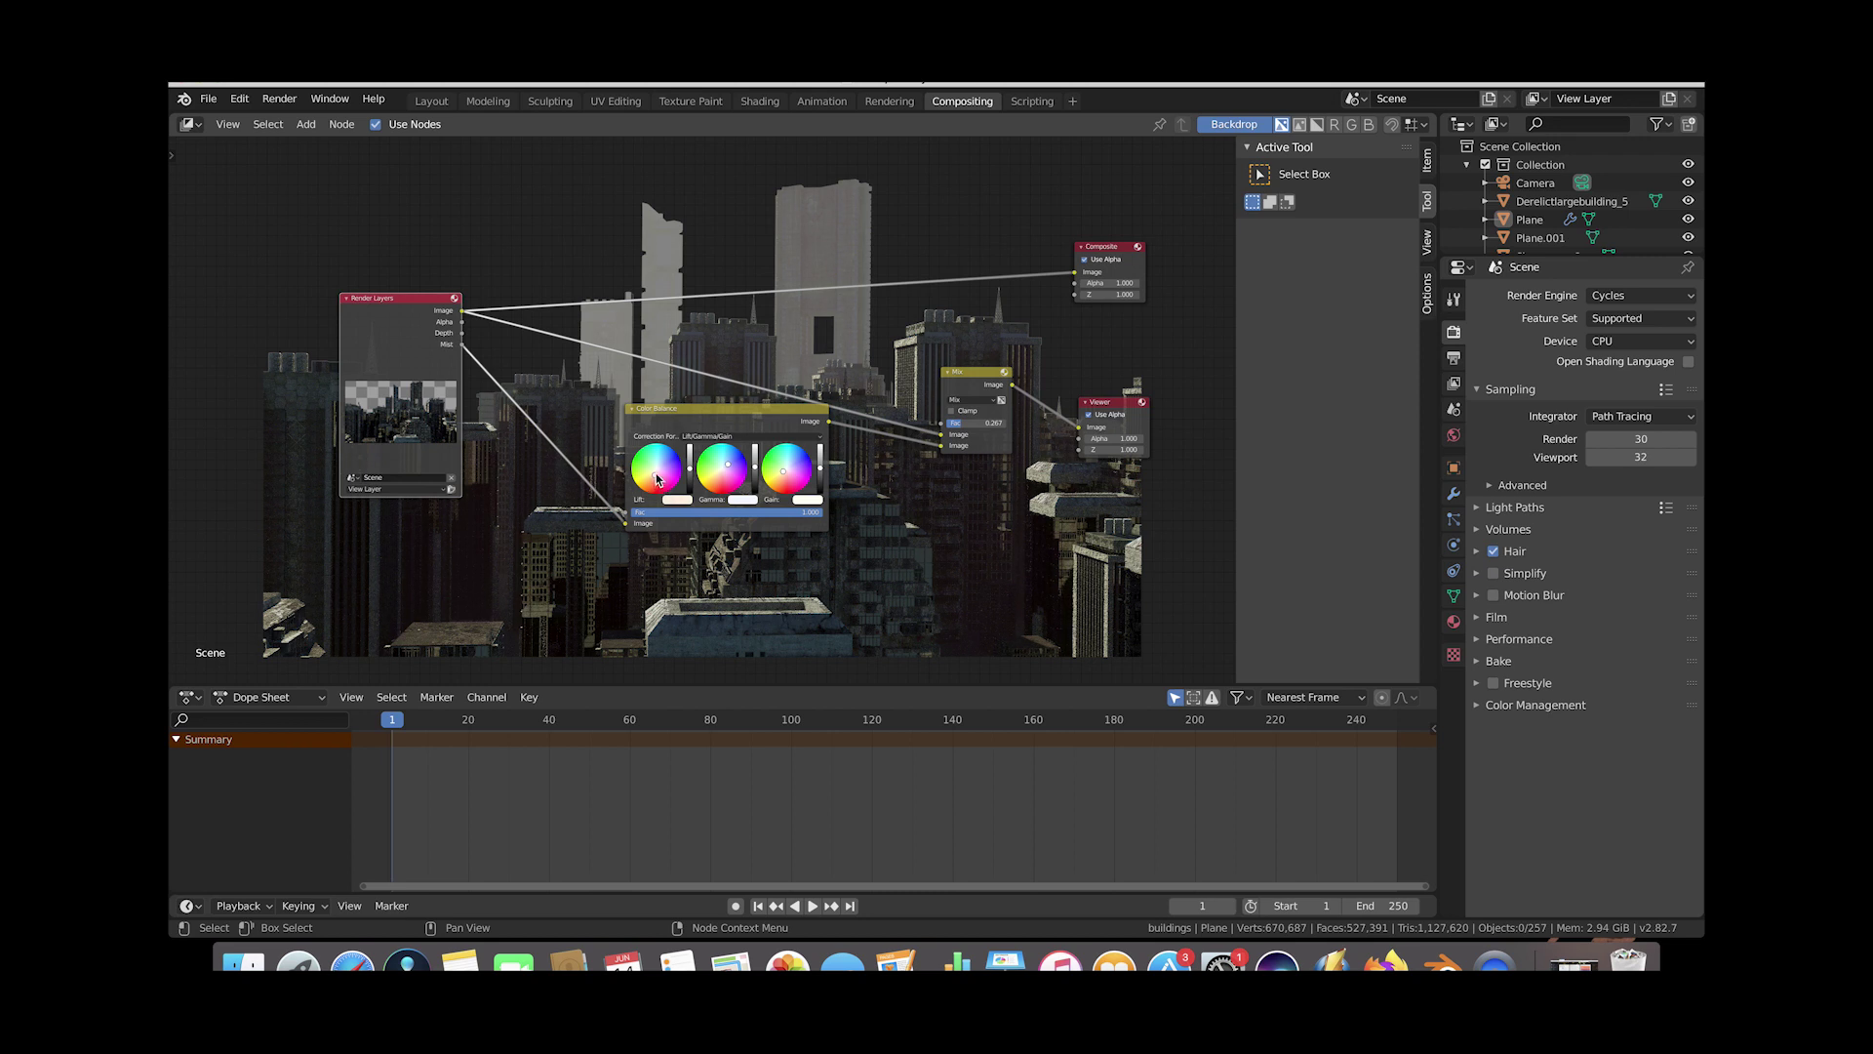
pyautogui.moveTo(656, 478); pyautogui.dragTo(512, 494, button='middle')
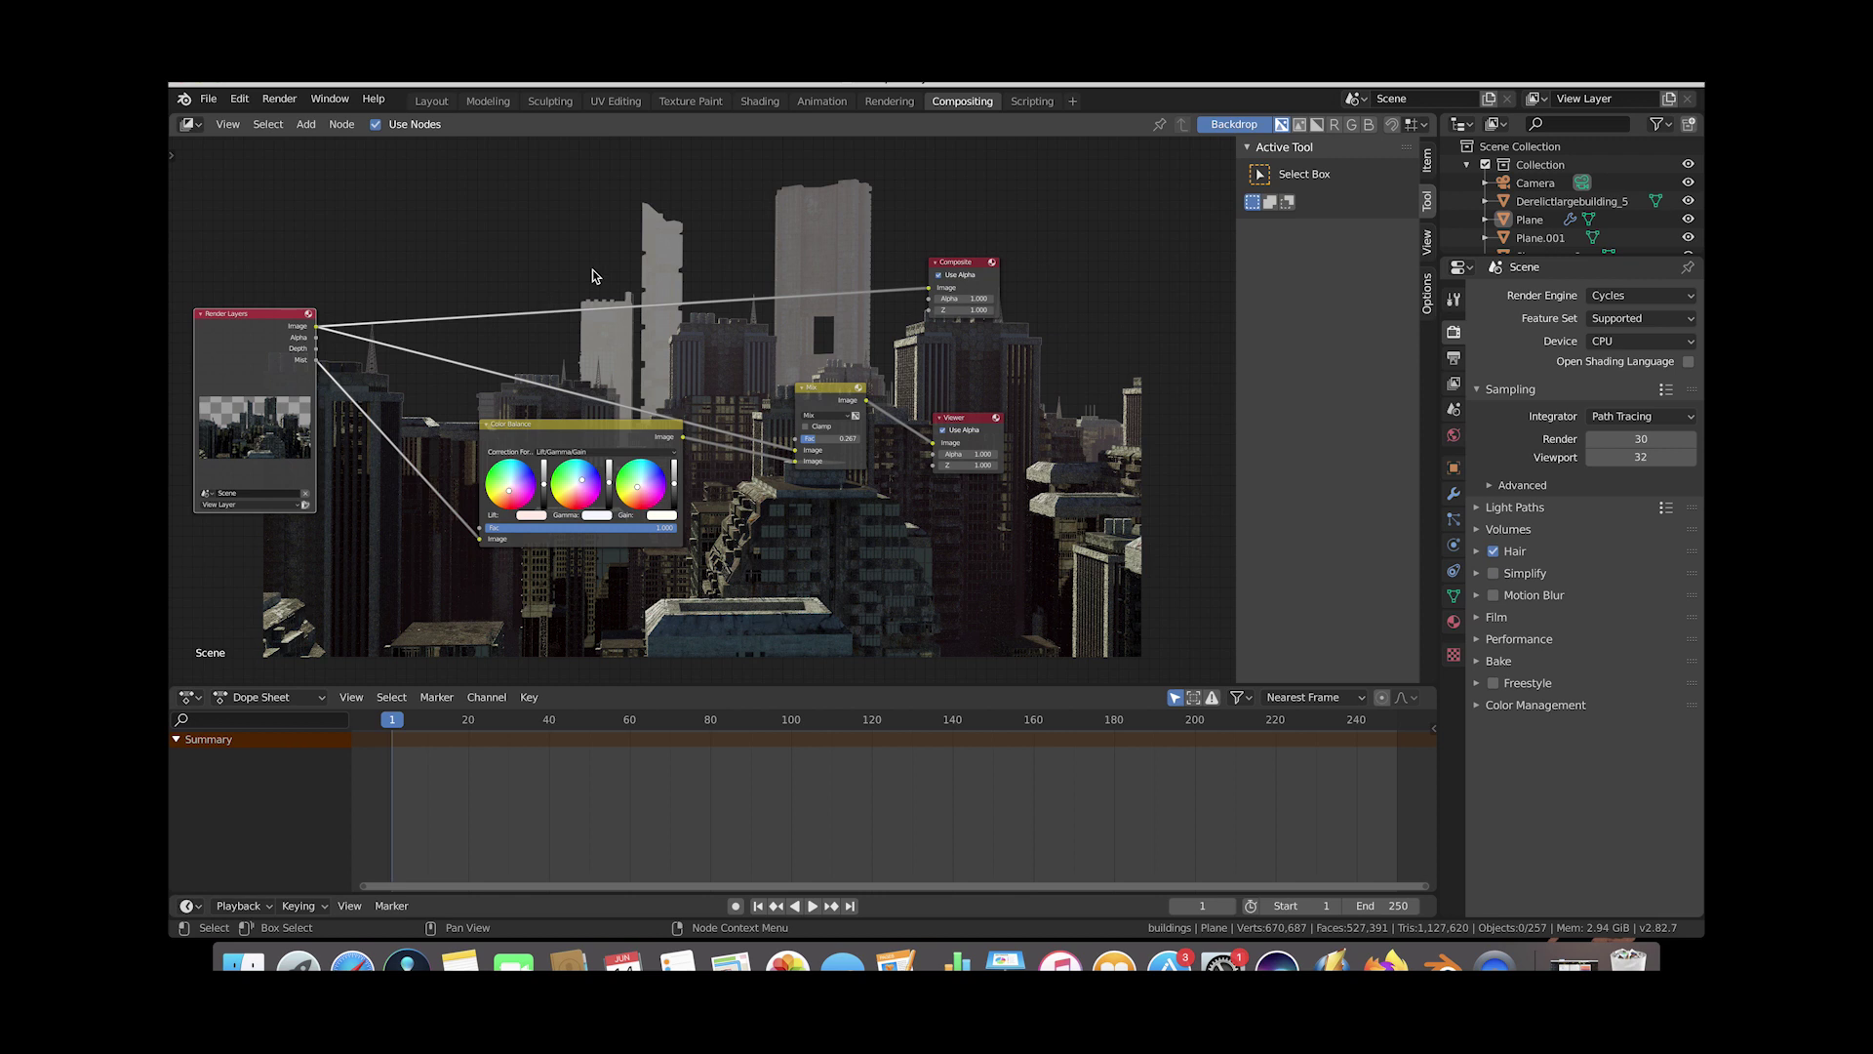
# Move the Composite and Viewer nodes out of the way and insert an Alpha Over node between the Mix and Viewer nodes.
pyautogui.scroll(-1, 692, 317)
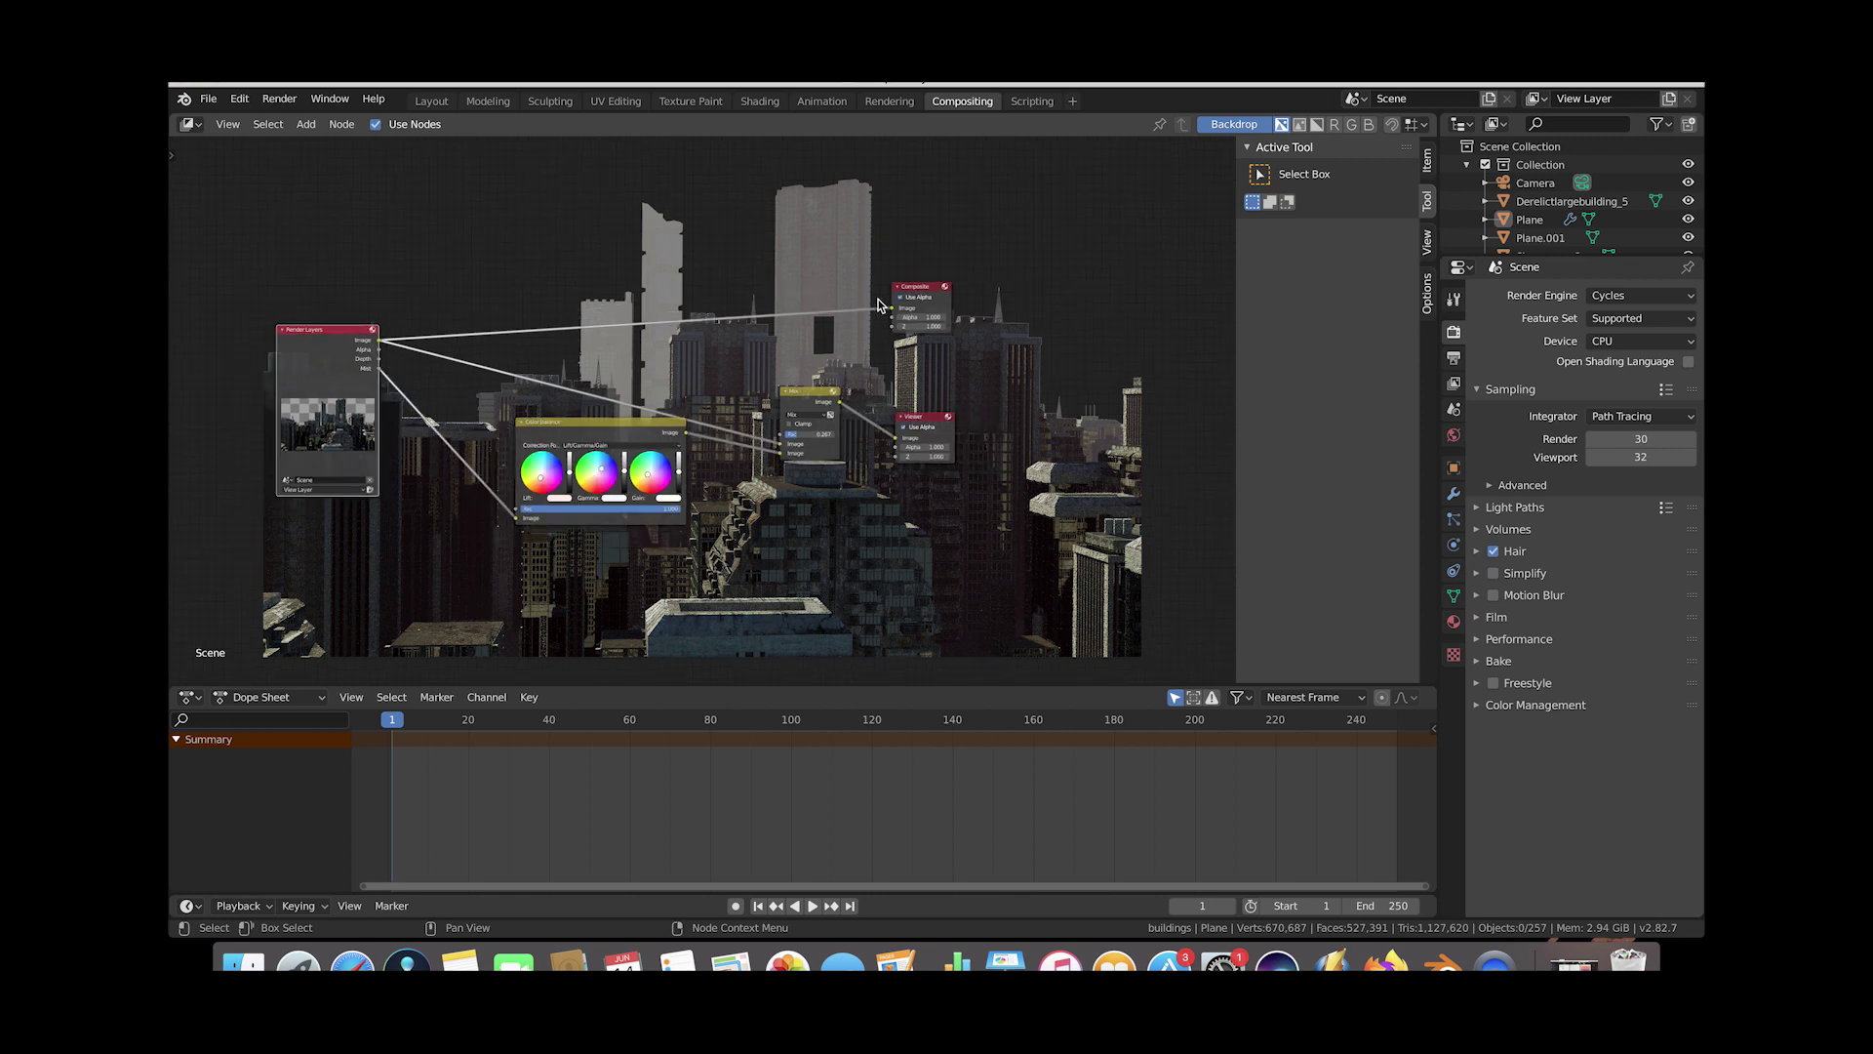
pyautogui.moveTo(929, 293); pyautogui.dragTo(371, 229)
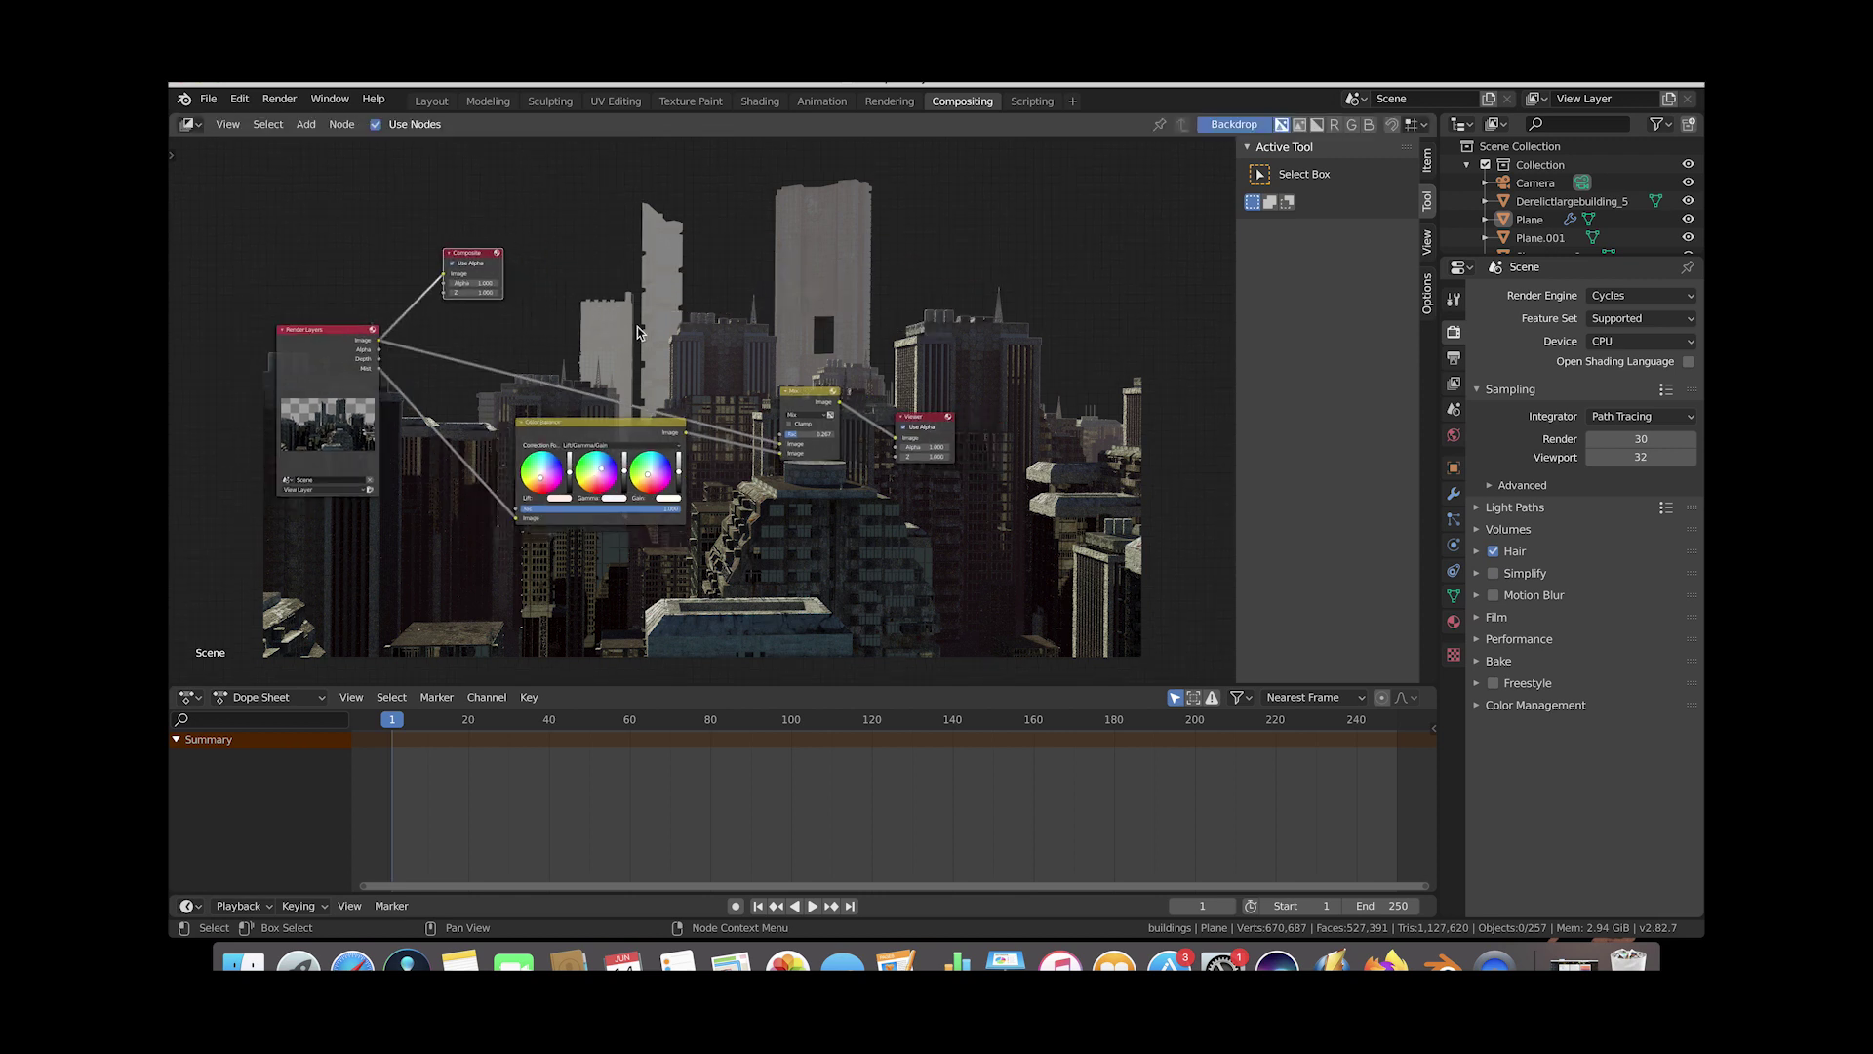
pyautogui.hotkey('shift', 'a')
pyautogui.moveTo(781, 308)
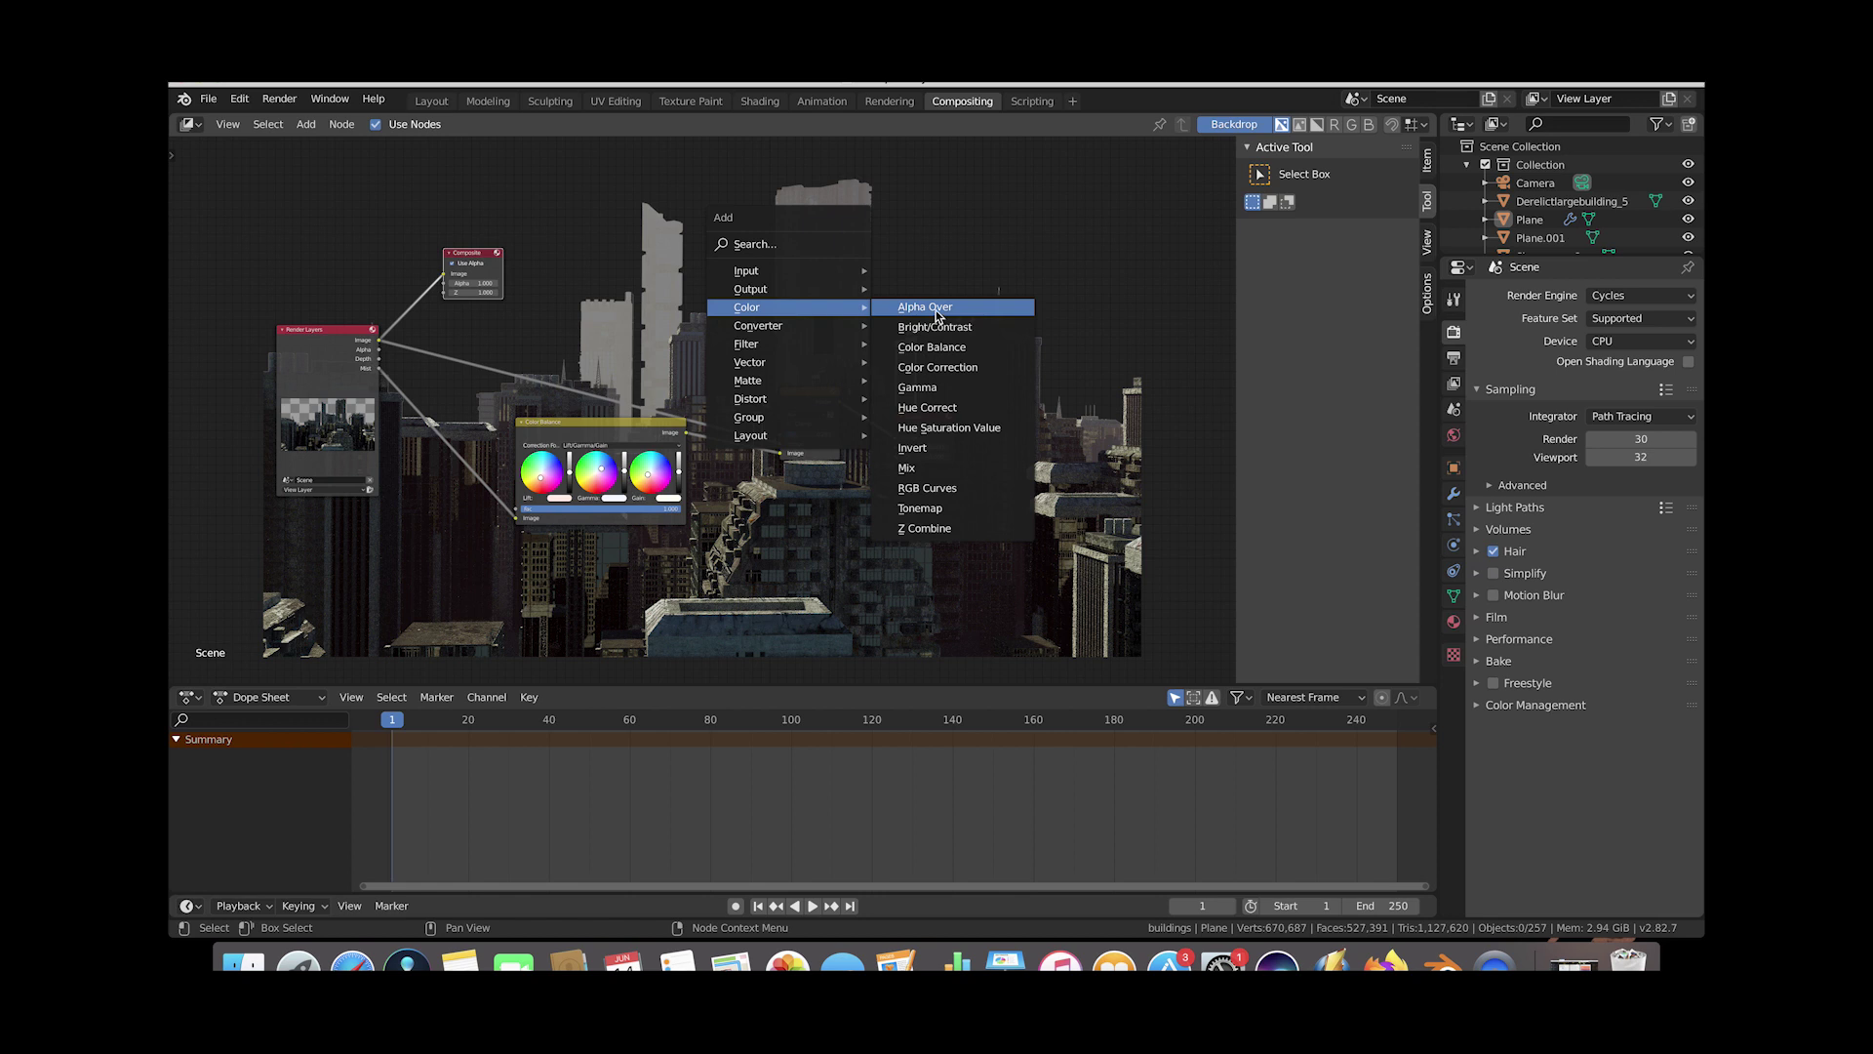
pyautogui.click(935, 310)
pyautogui.moveTo(926, 426); pyautogui.dragTo(1119, 424)
pyautogui.click(890, 312)
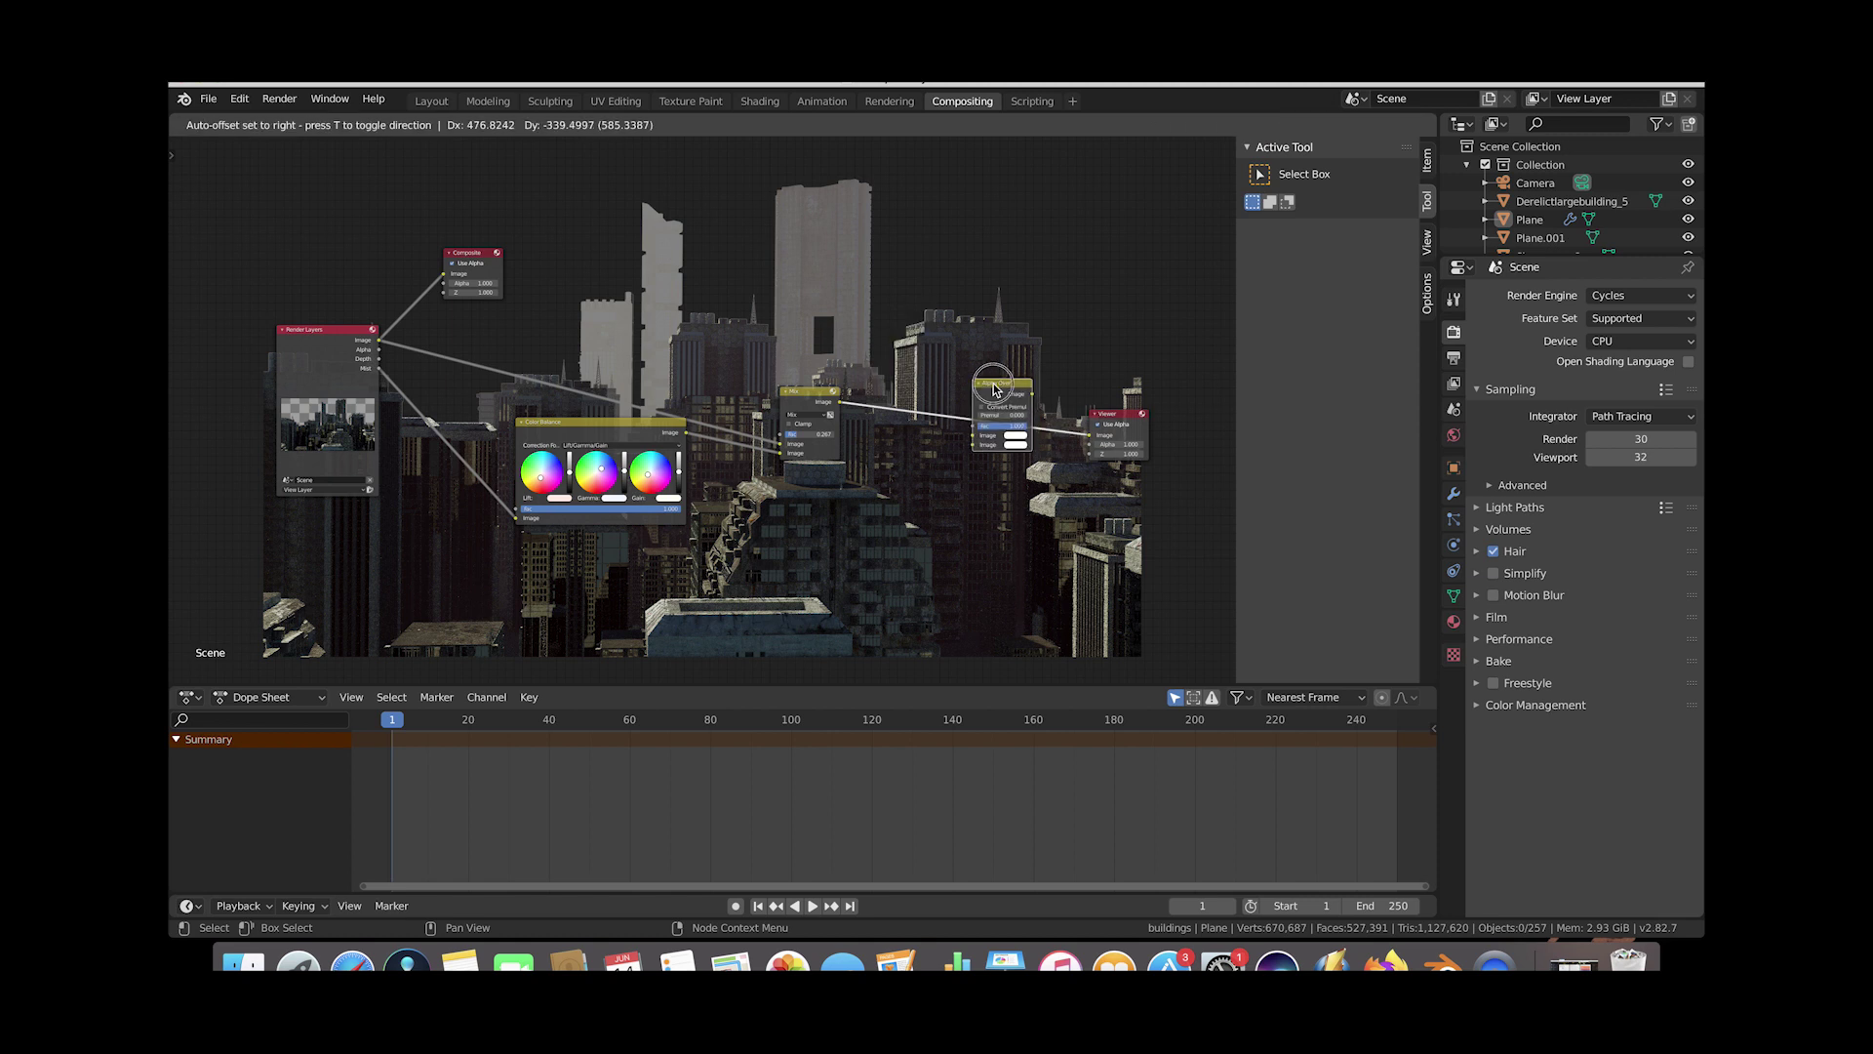
pyautogui.click(992, 383)
pyautogui.moveTo(1040, 295); pyautogui.dragTo(1022, 354, button='middle')
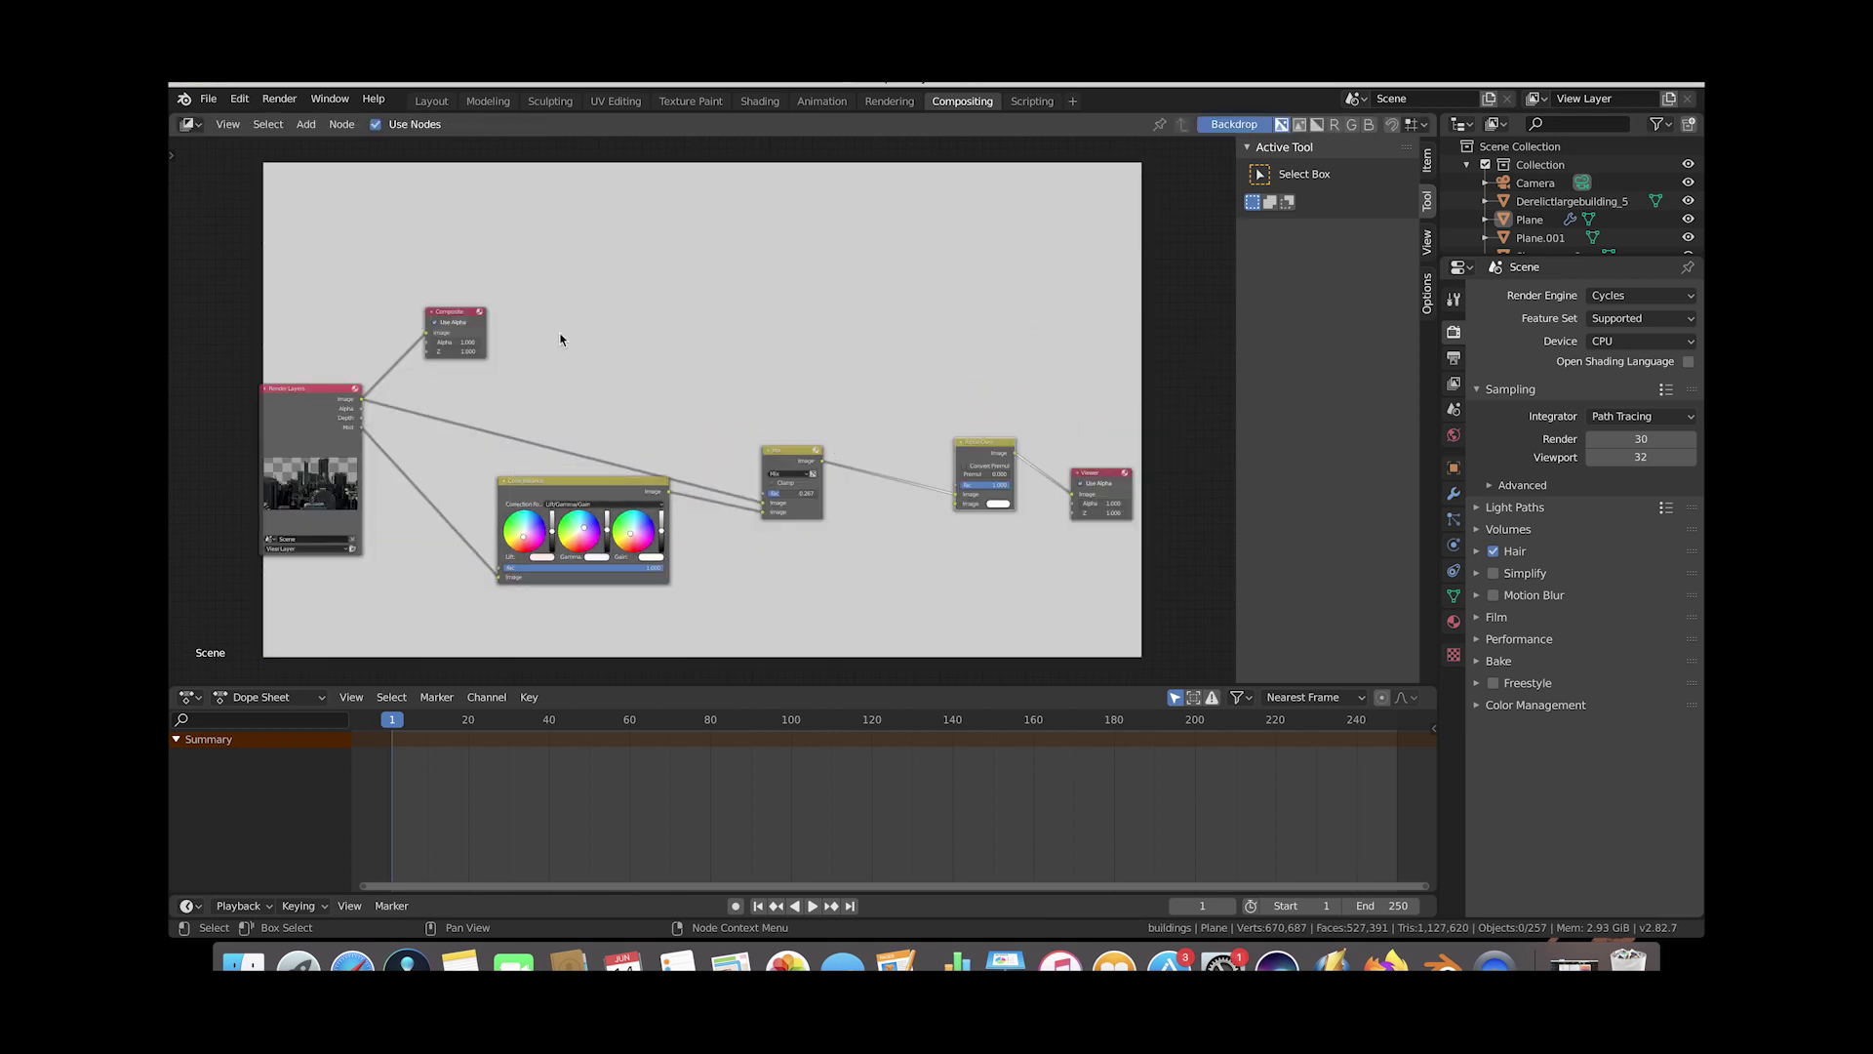
# Add an Image input node above the Mix node and connect its image output to the Alpha Over node's first Image input.
pyautogui.hotkey('shift', 'a')
pyautogui.moveTo(635, 224)
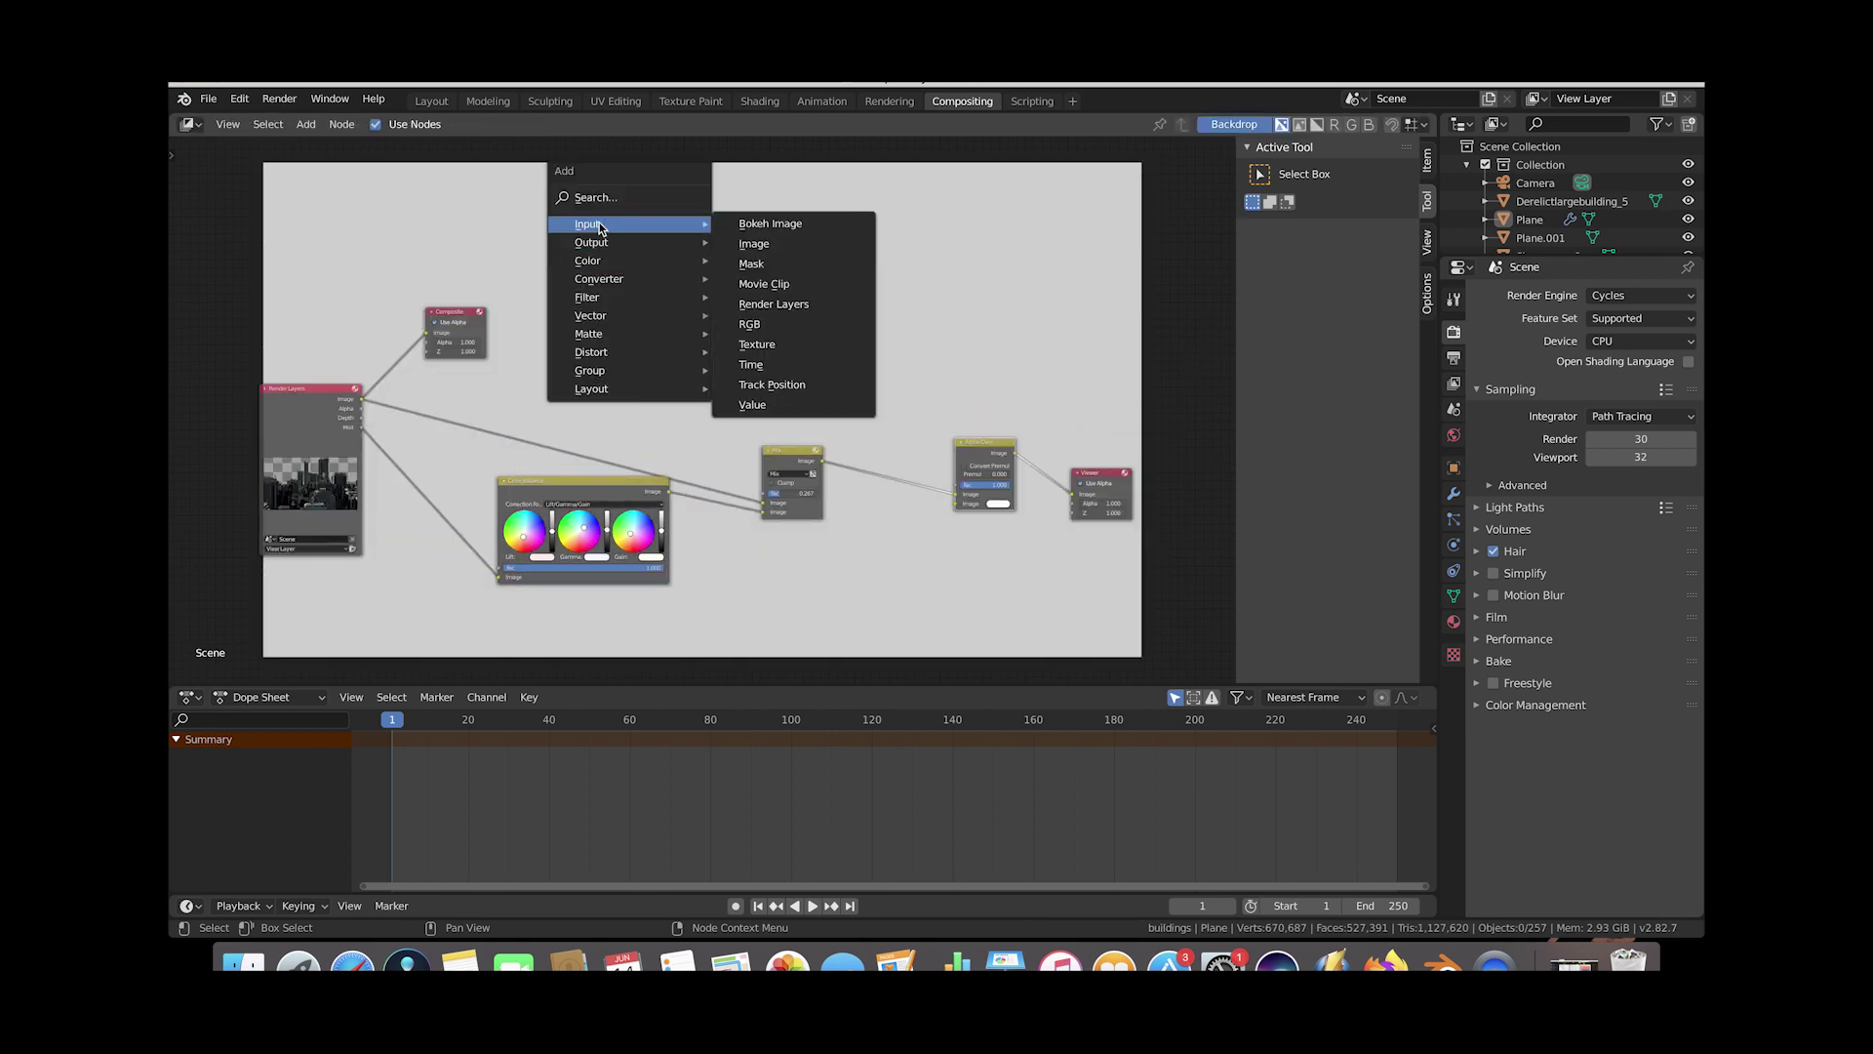
pyautogui.click(756, 244)
pyautogui.click(653, 279)
pyautogui.moveTo(641, 275); pyautogui.dragTo(955, 495)
pyautogui.scroll(3, 741, 303)
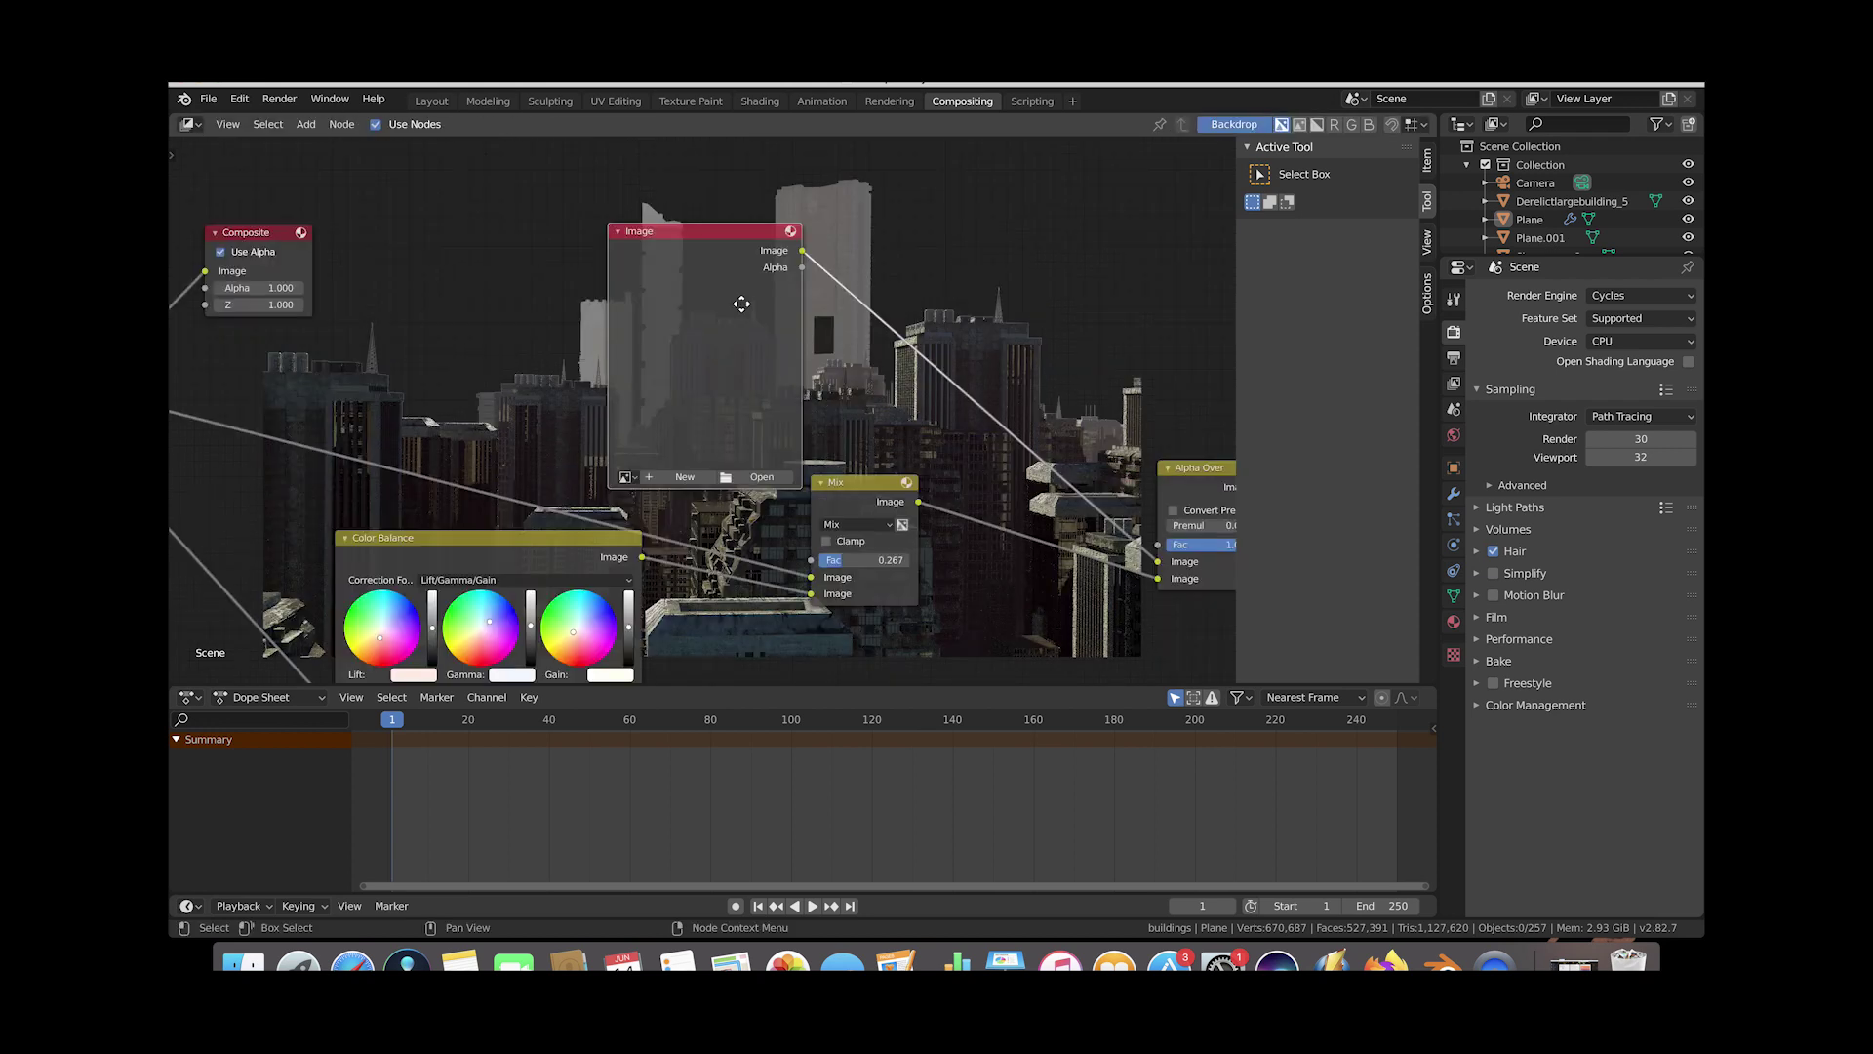
pyautogui.moveTo(742, 304); pyautogui.dragTo(753, 223)
# Load SKY.jpg from the Downloads folder into the Image node as the sky background.
pyautogui.click(782, 400)
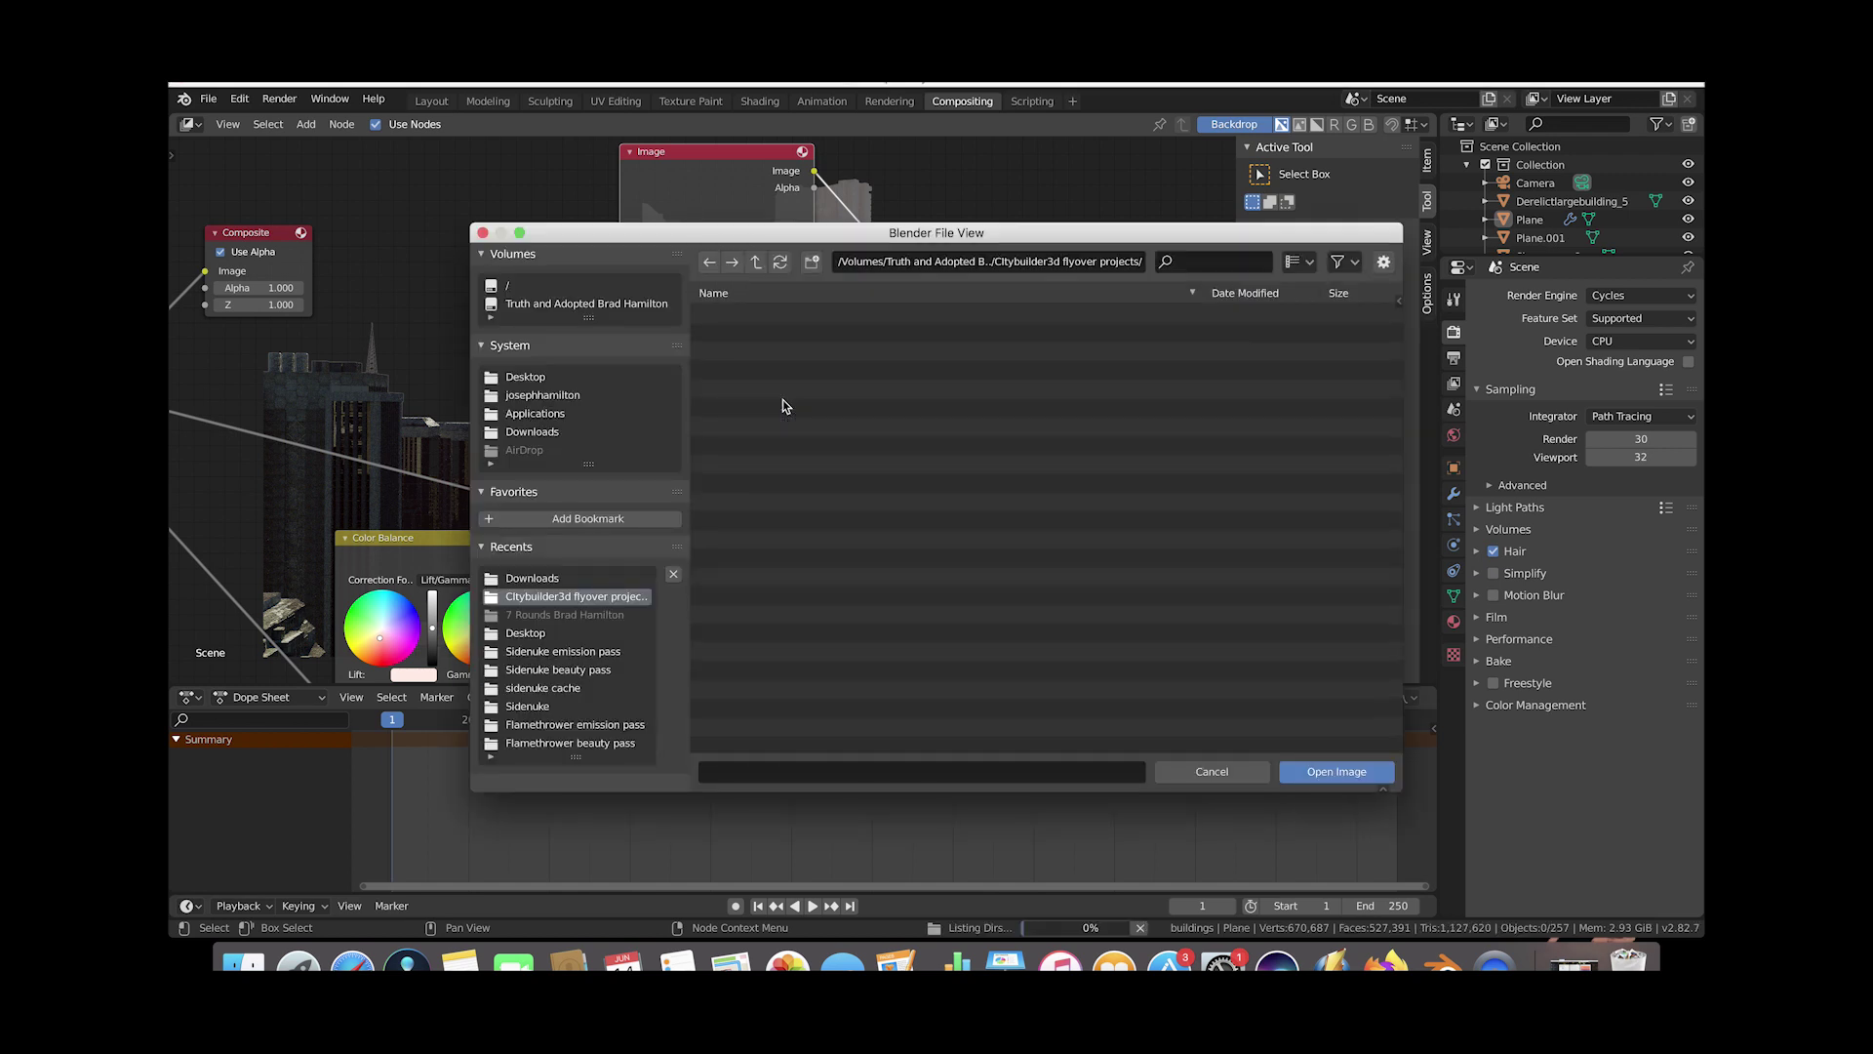
pyautogui.click(527, 435)
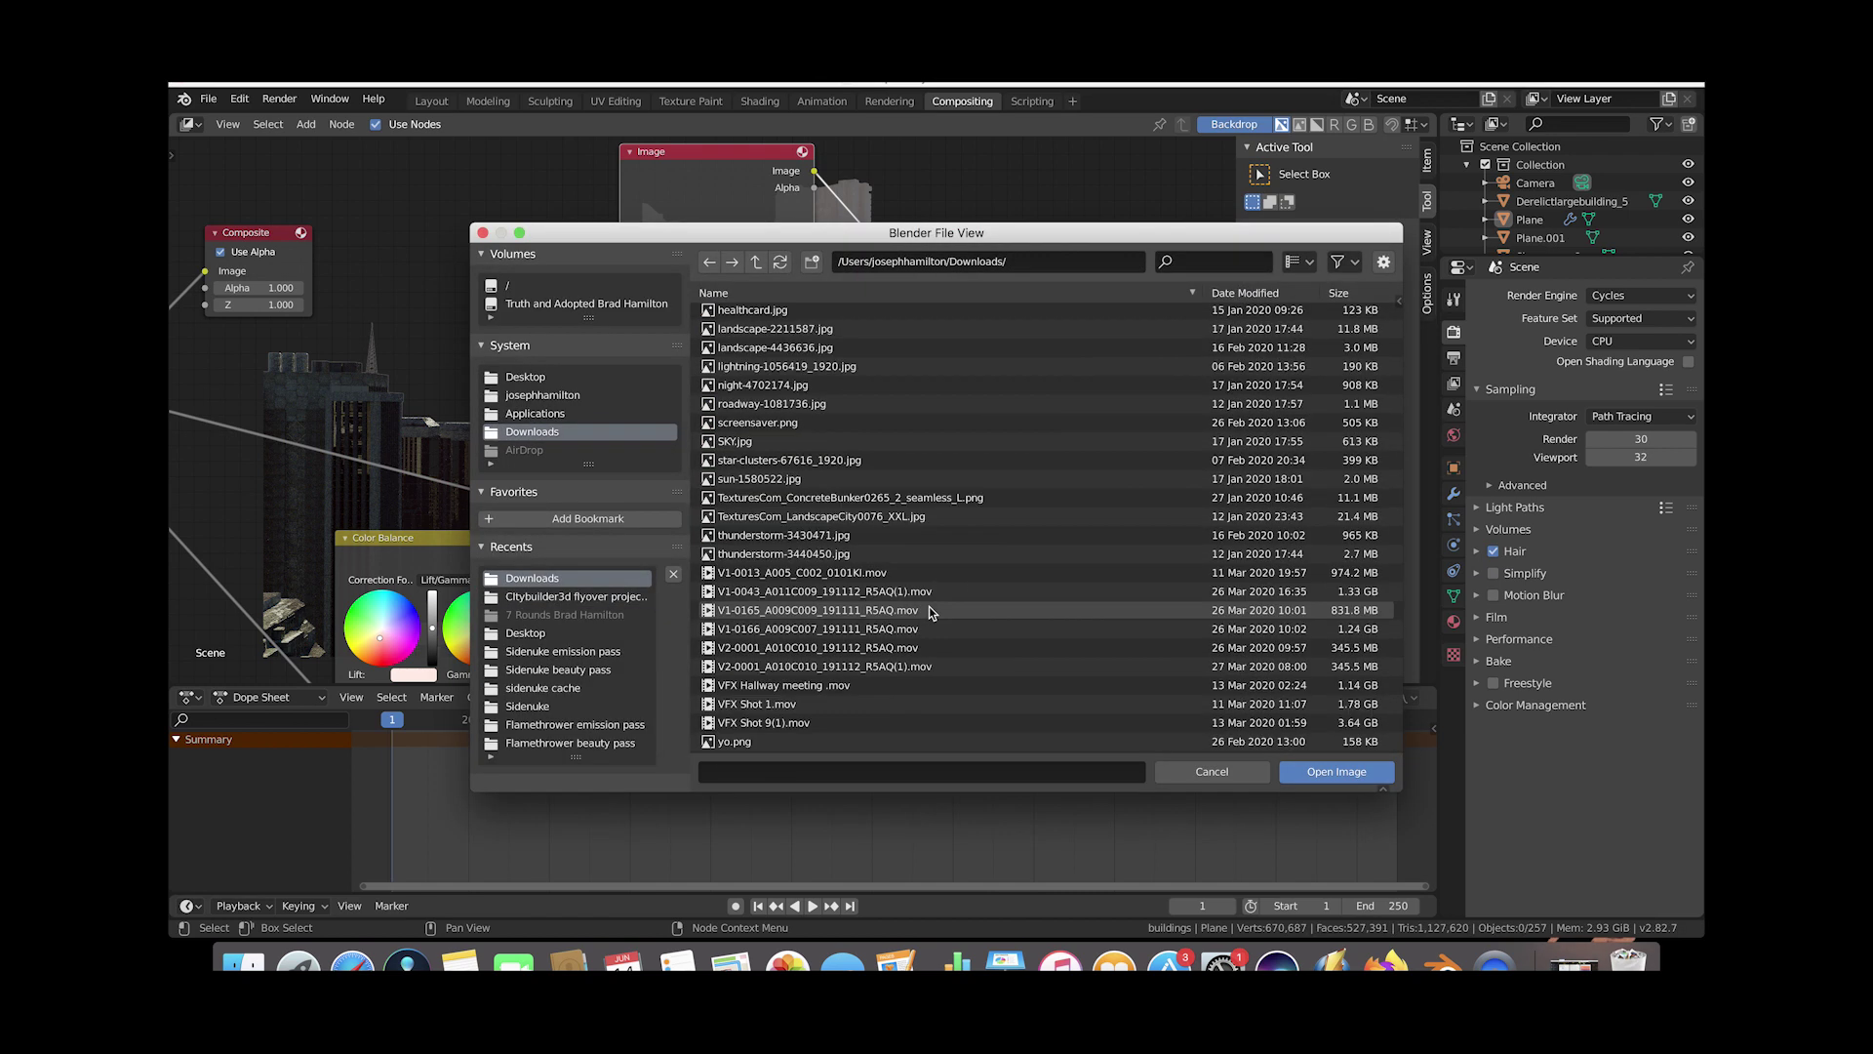
pyautogui.click(780, 441)
pyautogui.click(1355, 770)
pyautogui.moveTo(1006, 341); pyautogui.dragTo(917, 304, button='middle')
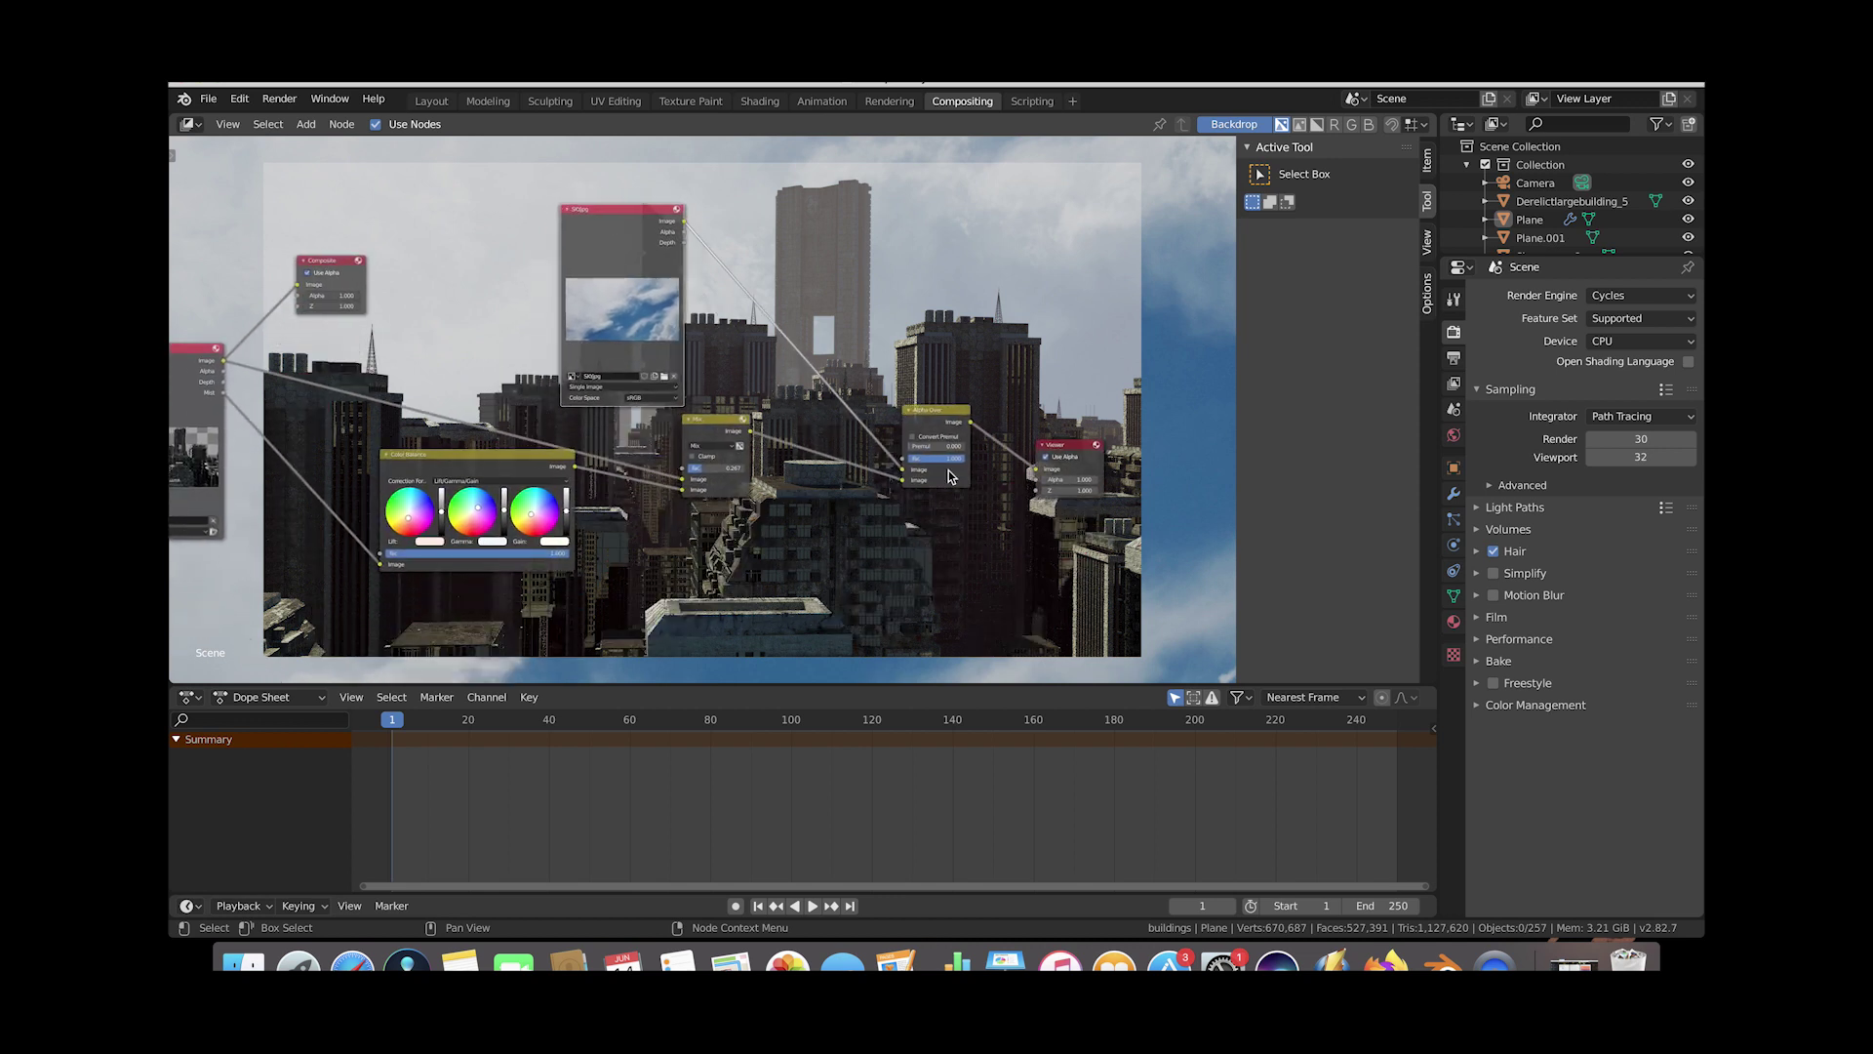
# Move the Image node aside, insert a Scale node between it and the Alpha Over node, and set the scaling to Render Size.
pyautogui.press('g')
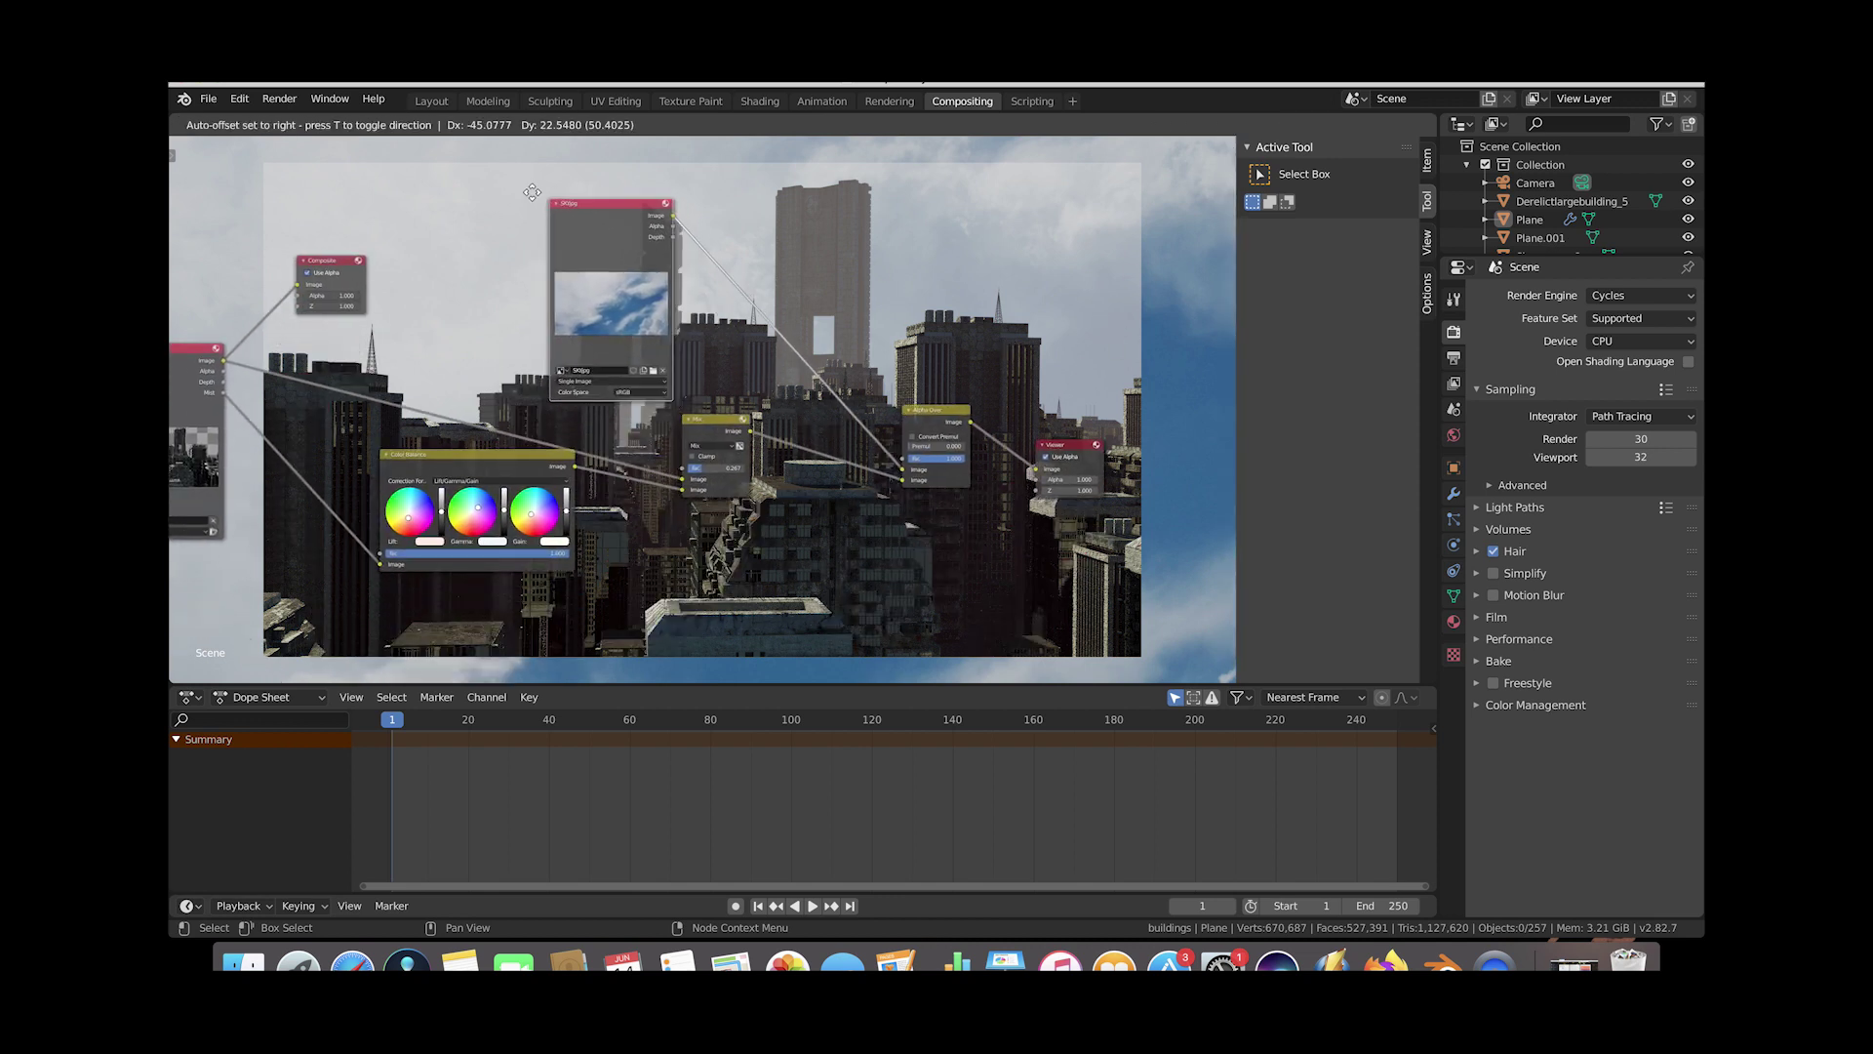
pyautogui.click(608, 226)
pyautogui.hotkey('shift', 'a')
pyautogui.moveTo(781, 332)
pyautogui.moveTo(750, 459)
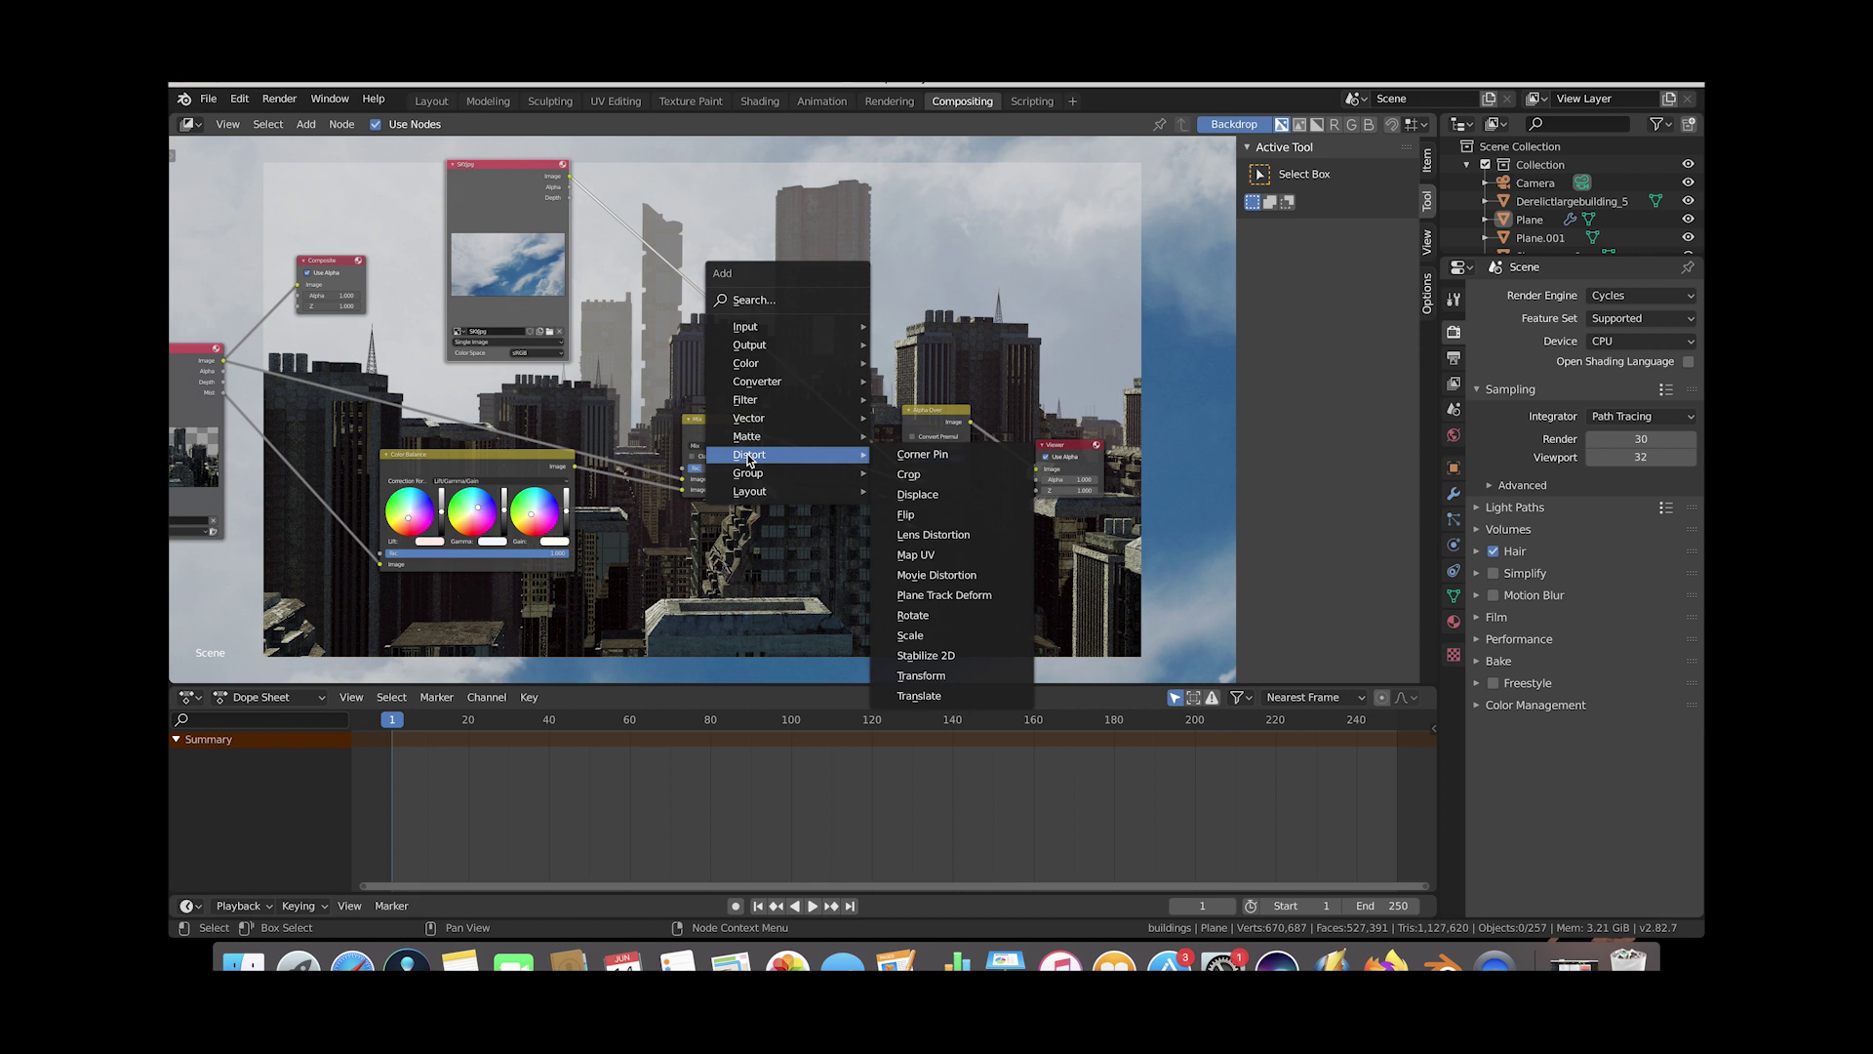
pyautogui.click(932, 636)
pyautogui.click(712, 282)
pyautogui.click(714, 298)
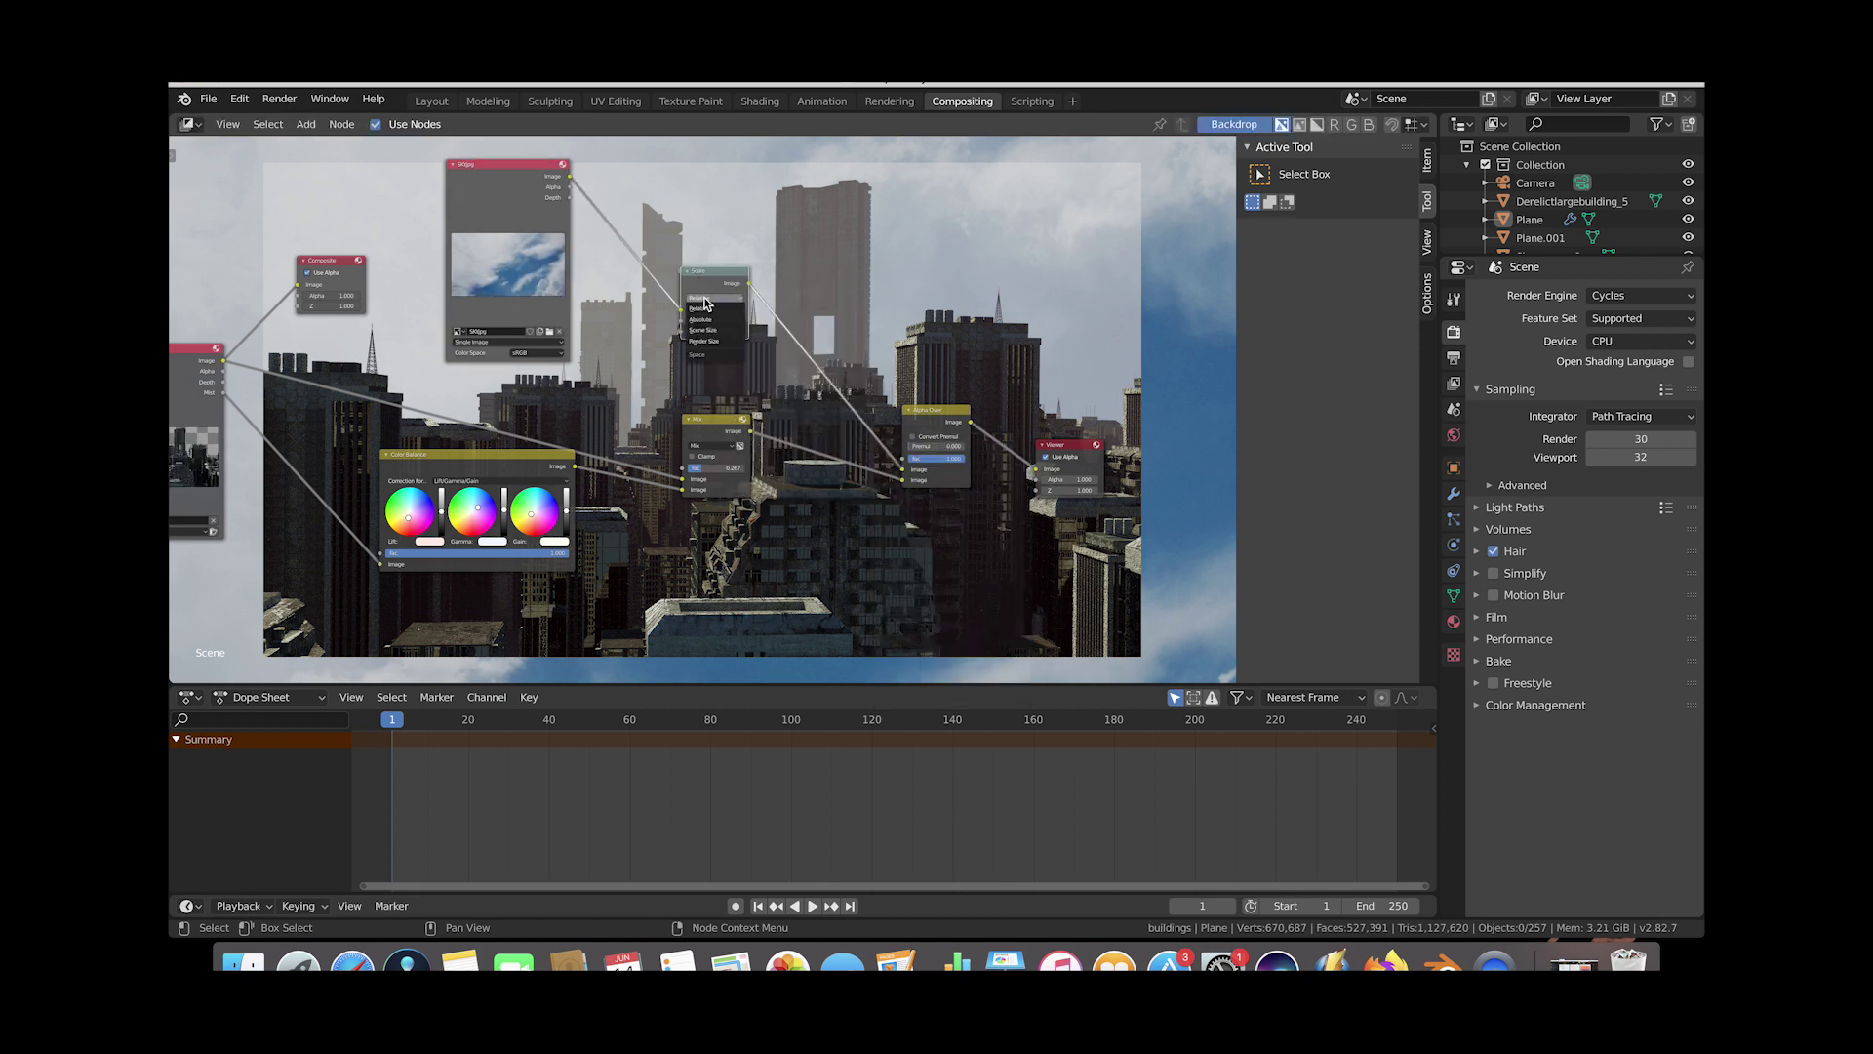
pyautogui.click(712, 341)
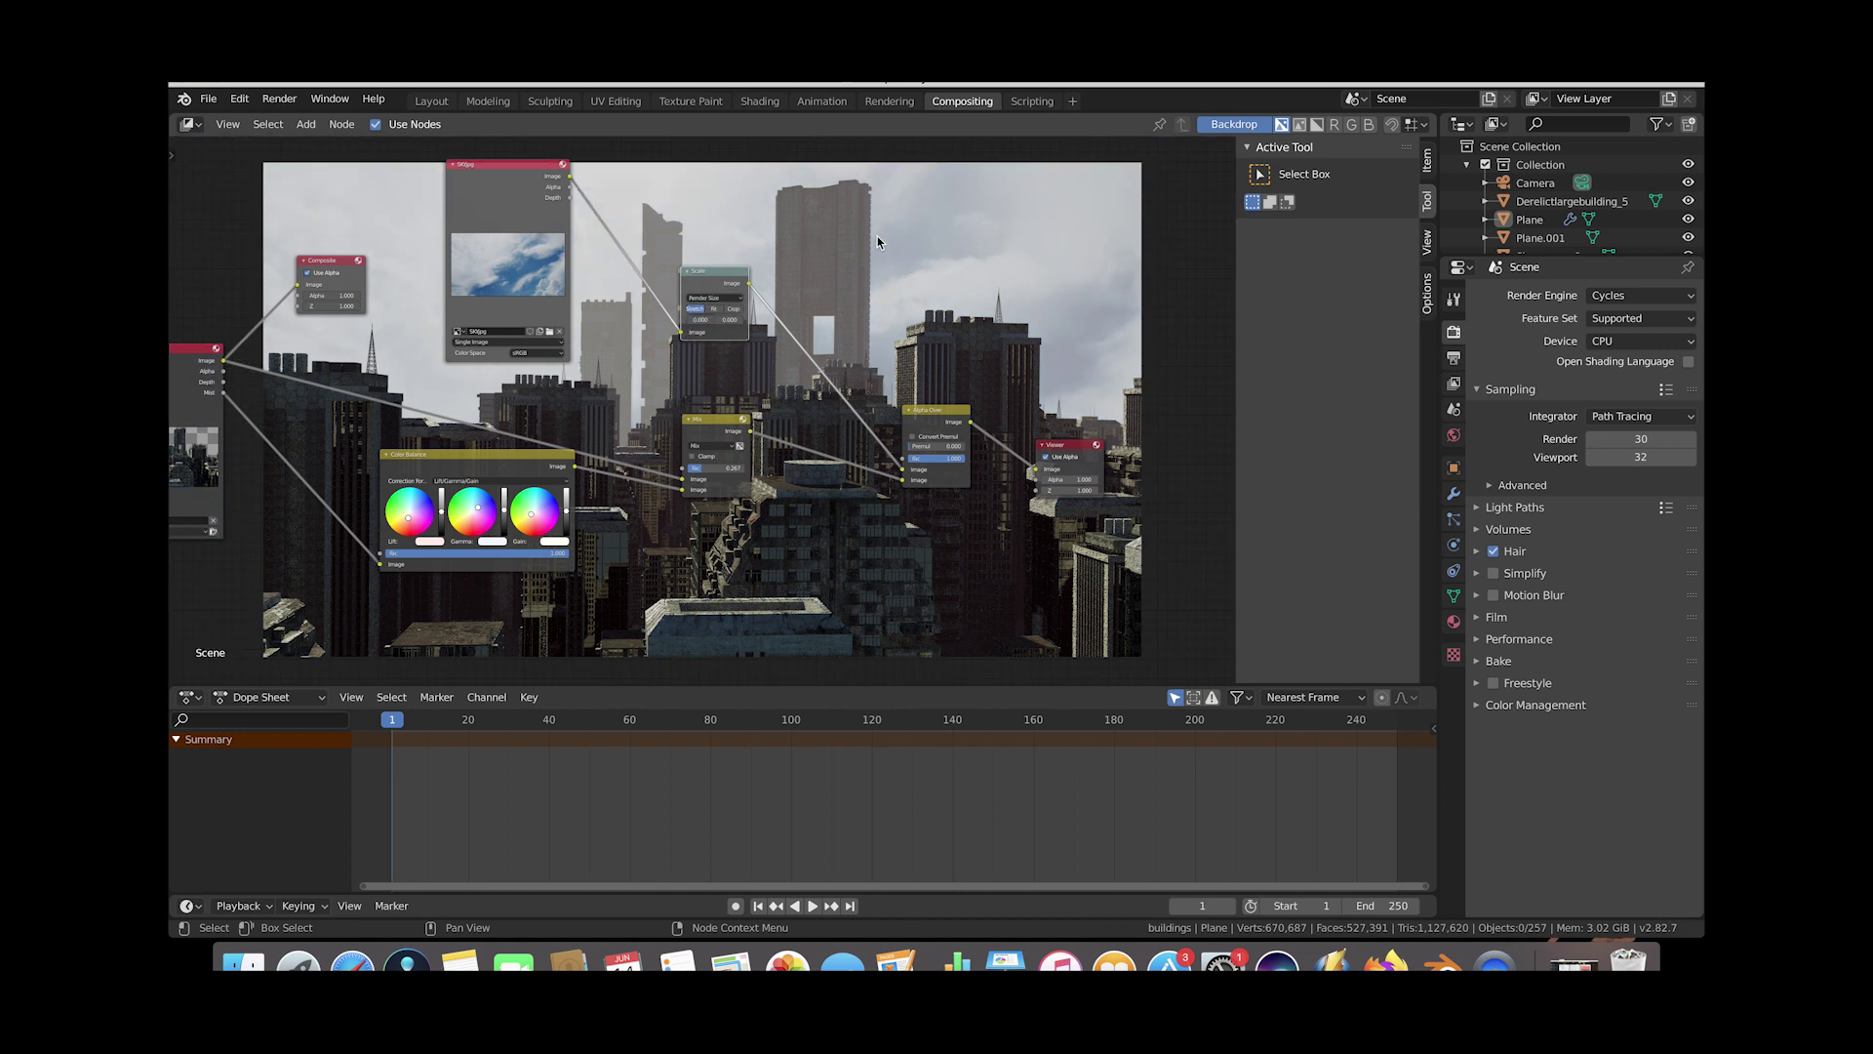
# Disconnect the Composite node from Render Layers, move it beside the Viewer, and feed it from the Alpha Over output.
pyautogui.scroll(5, 877, 236)
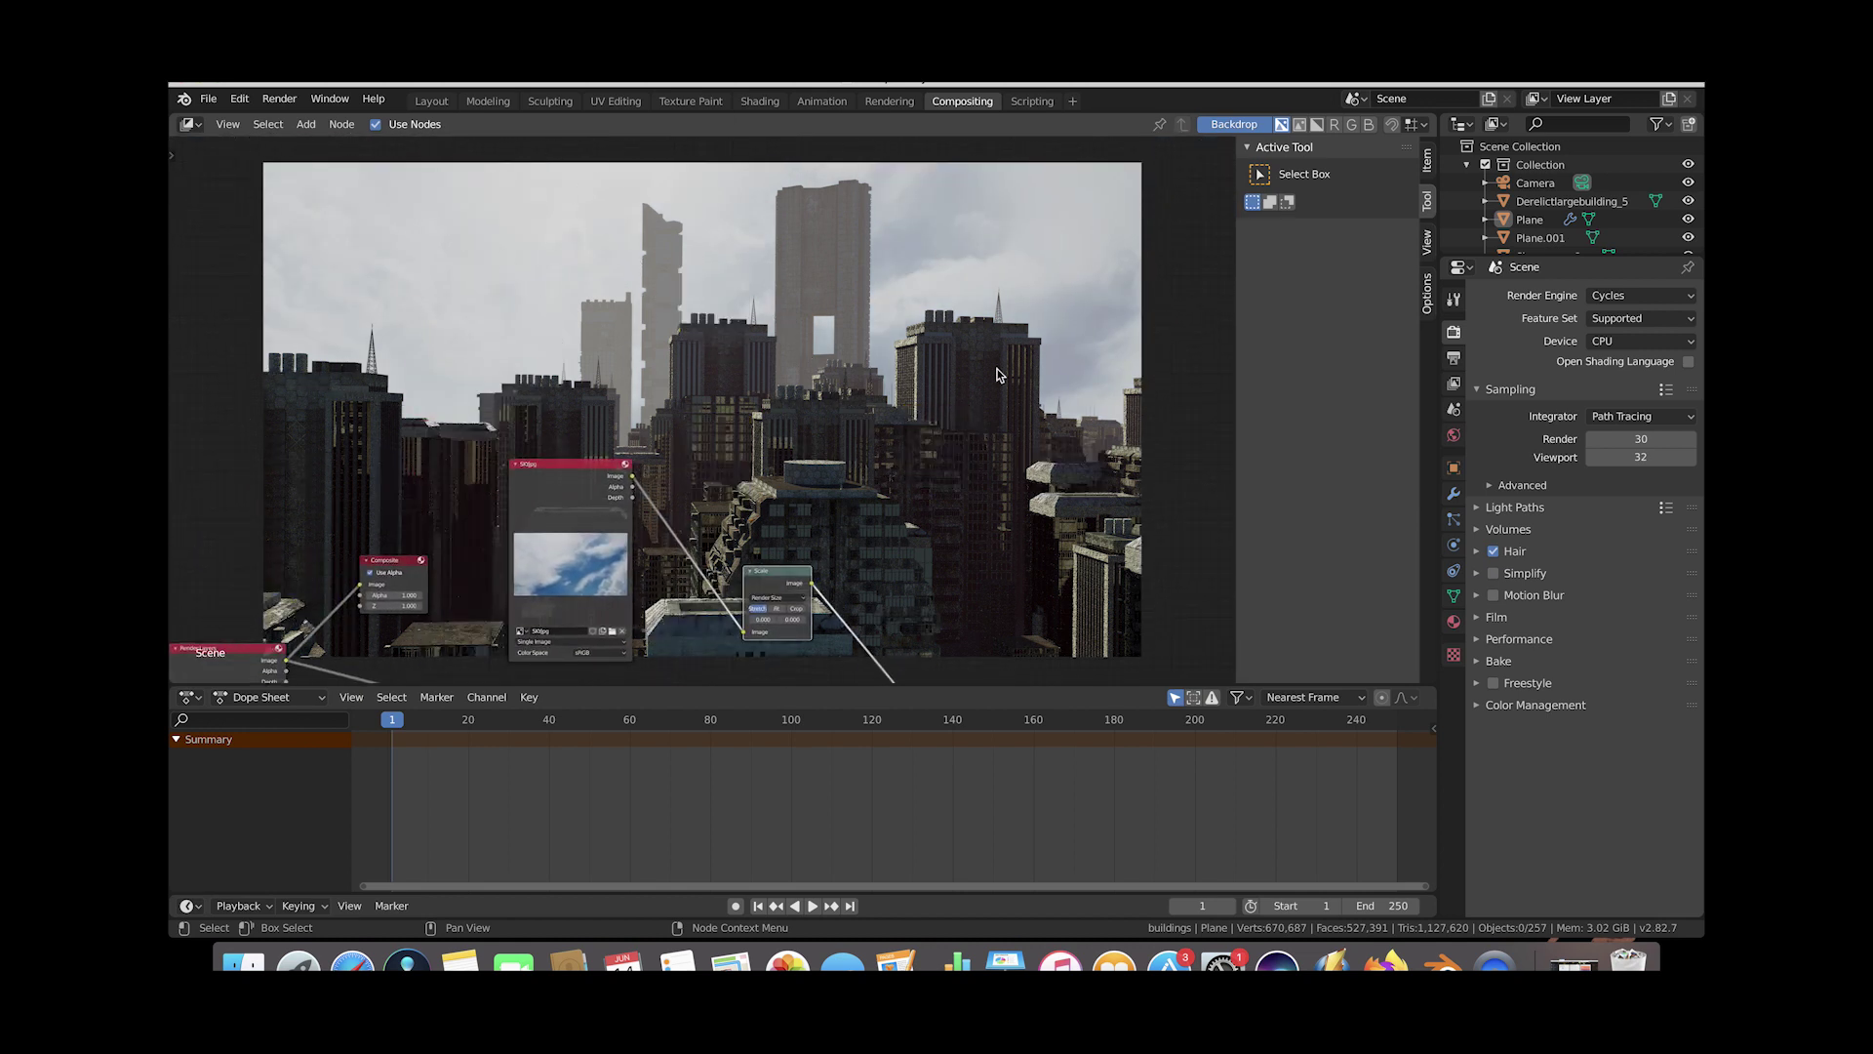
pyautogui.scroll(-5, 757, 293)
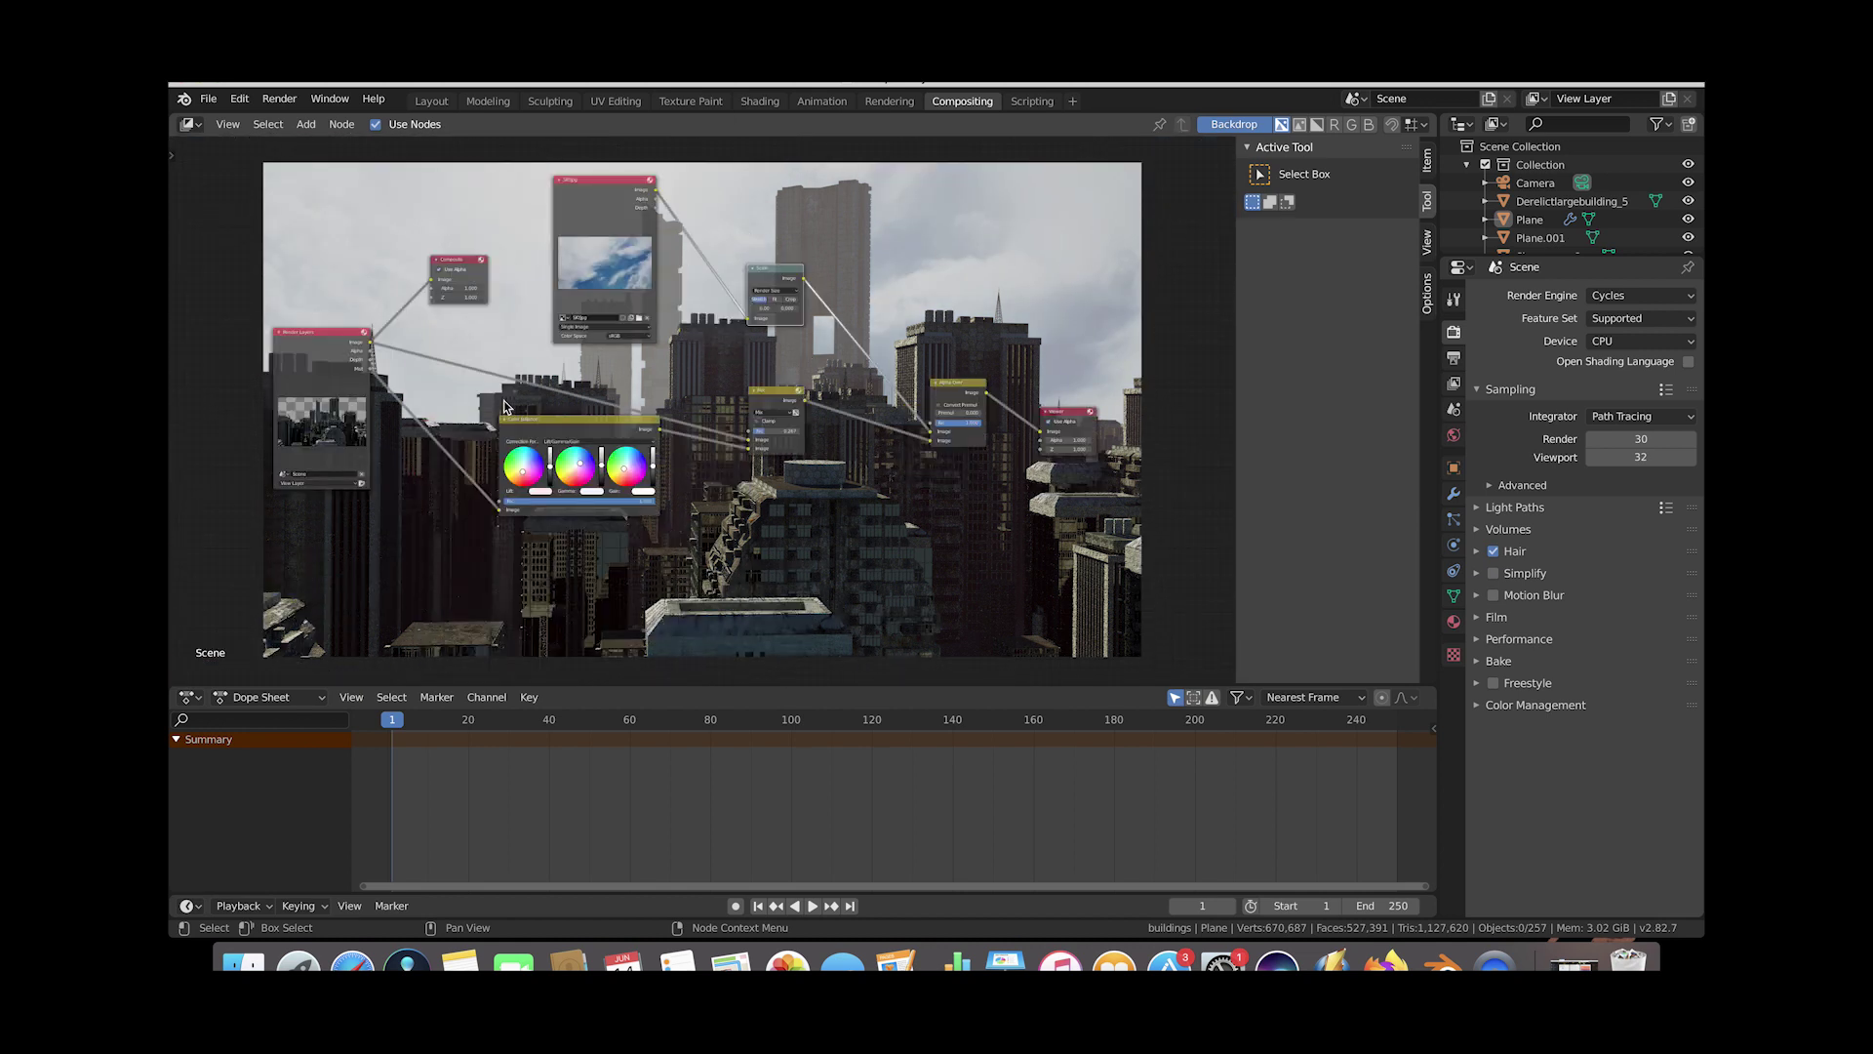
pyautogui.scroll(2, 503, 400)
pyautogui.scroll(-1, 504, 407)
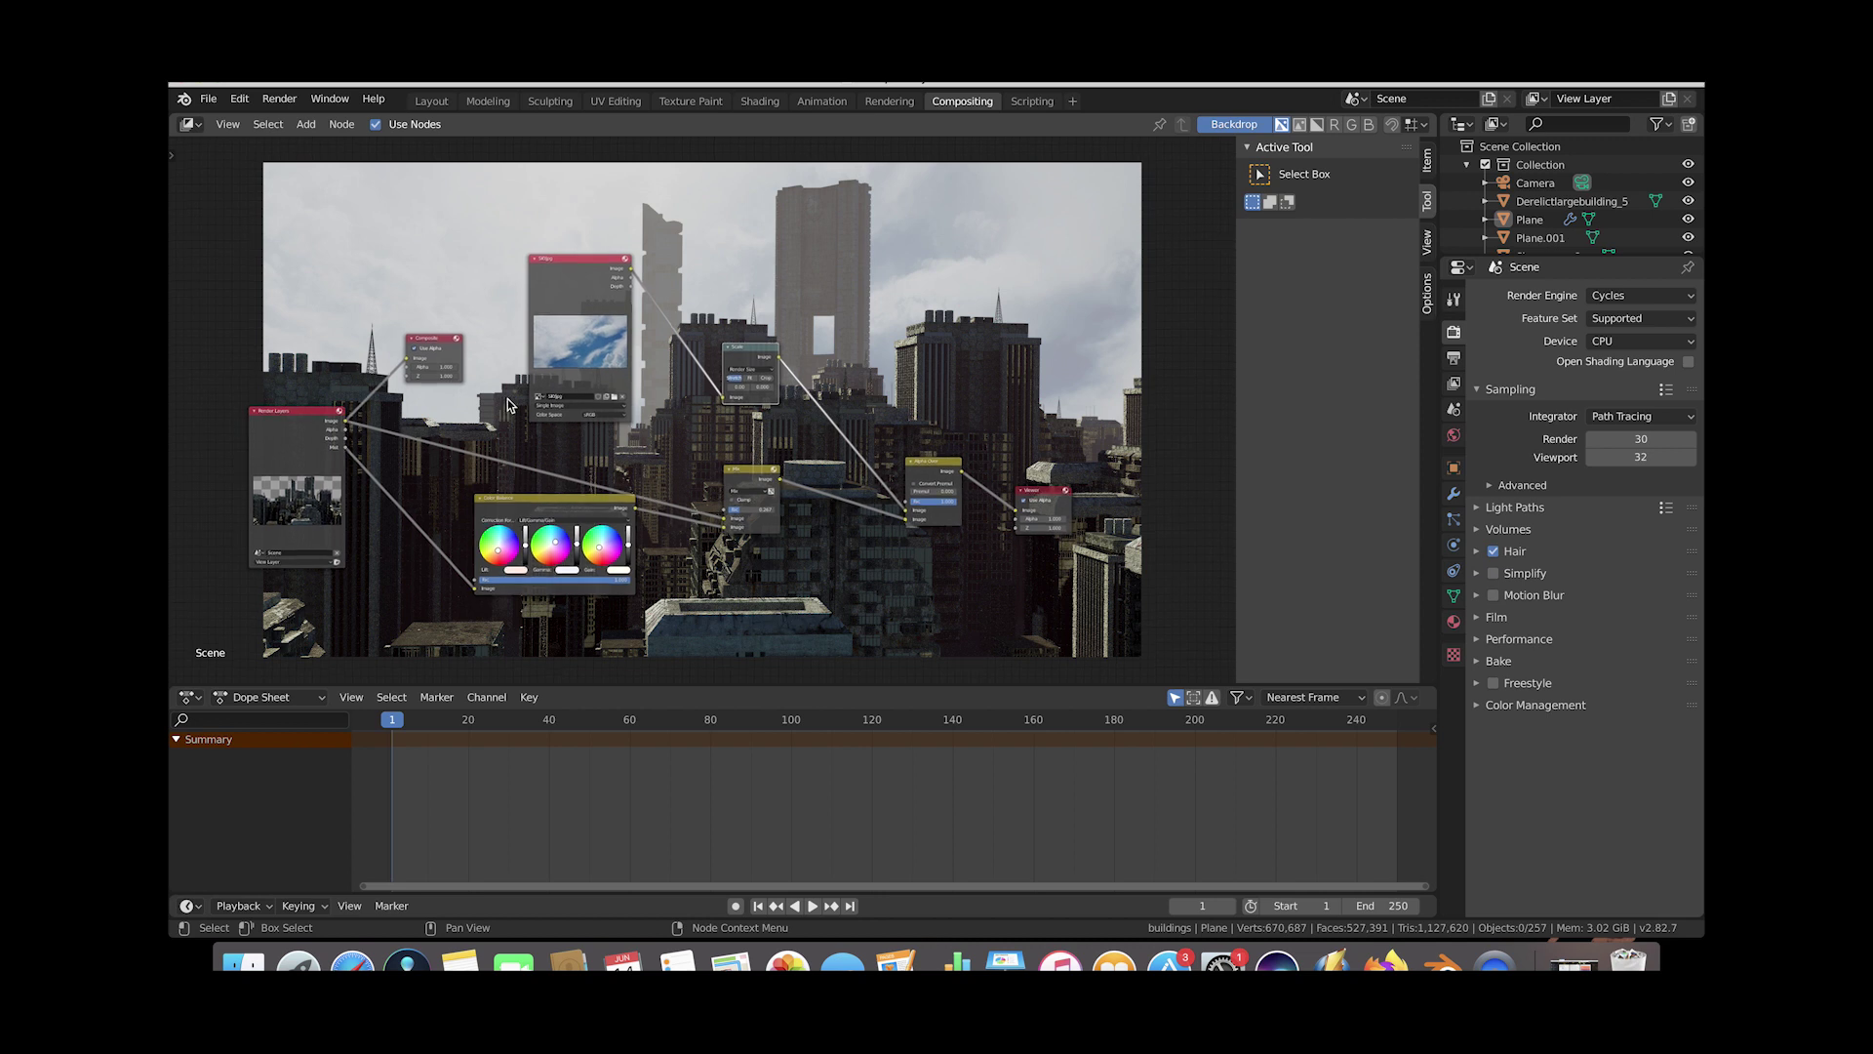
pyautogui.scroll(3, 459, 340)
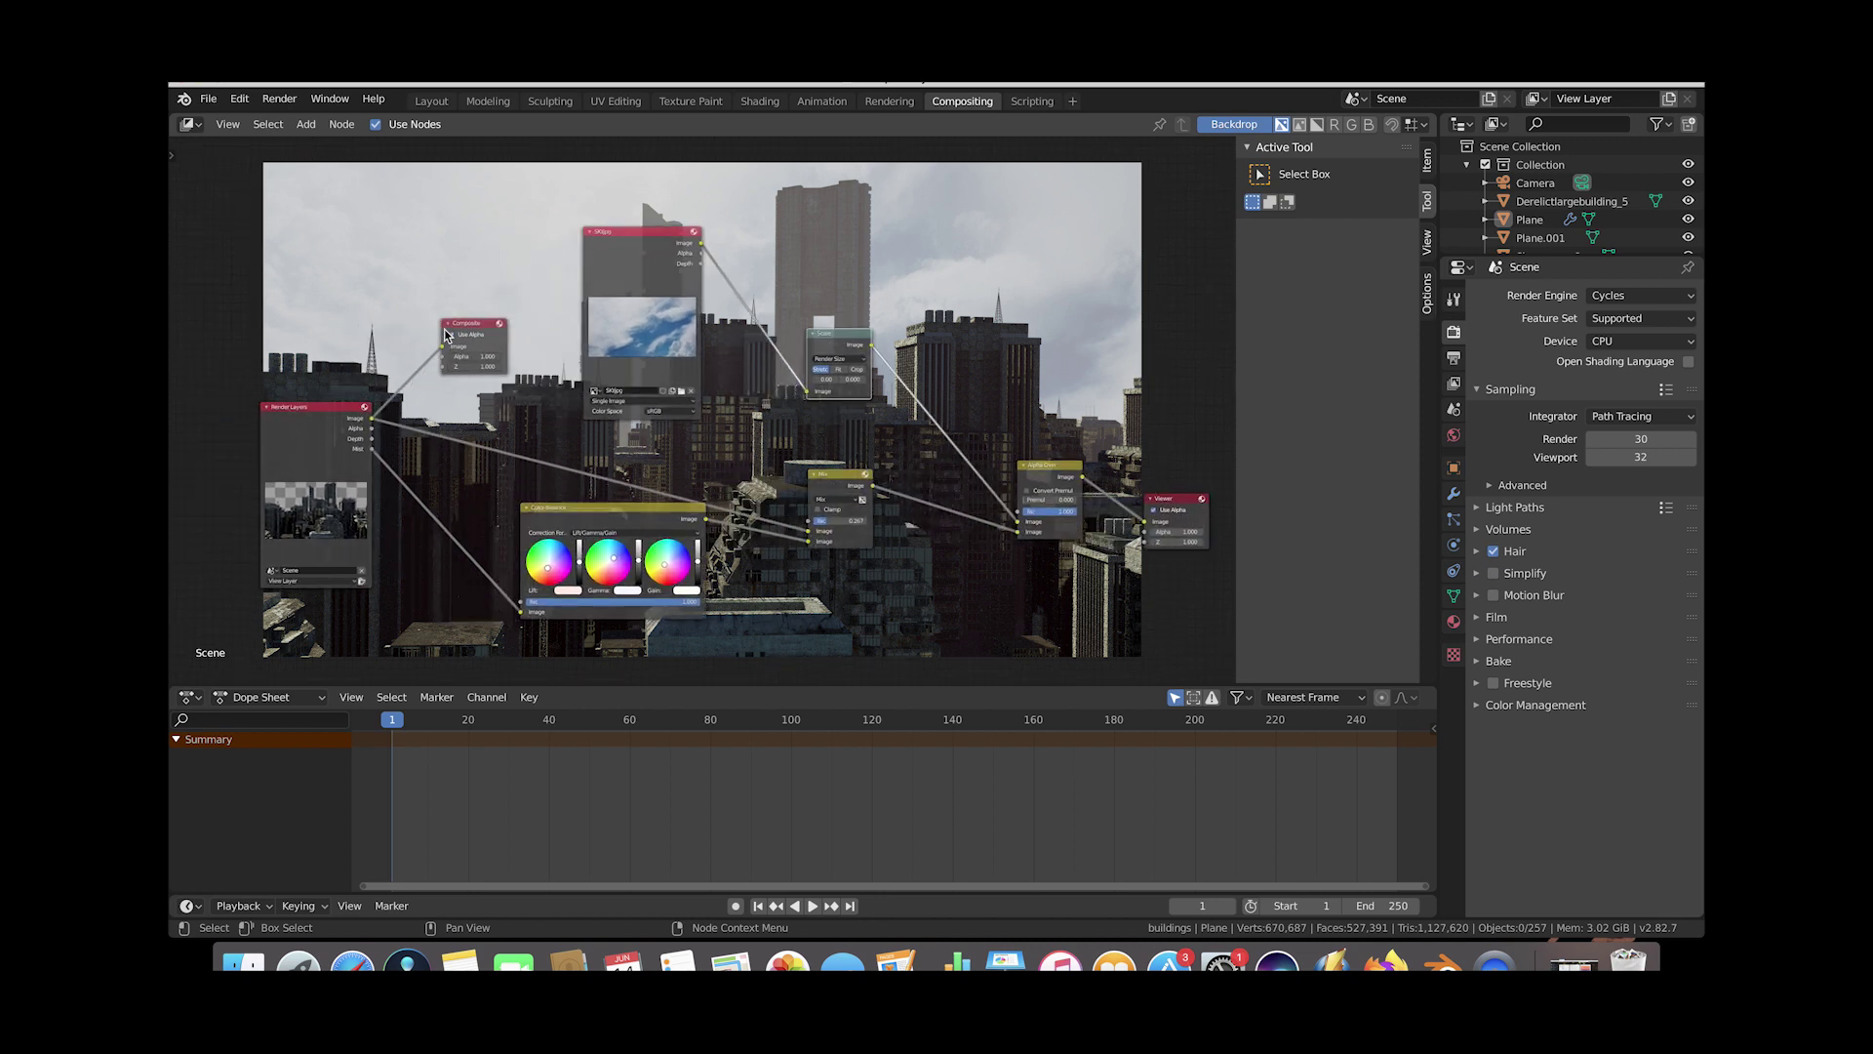
pyautogui.moveTo(476, 342); pyautogui.dragTo(410, 400)
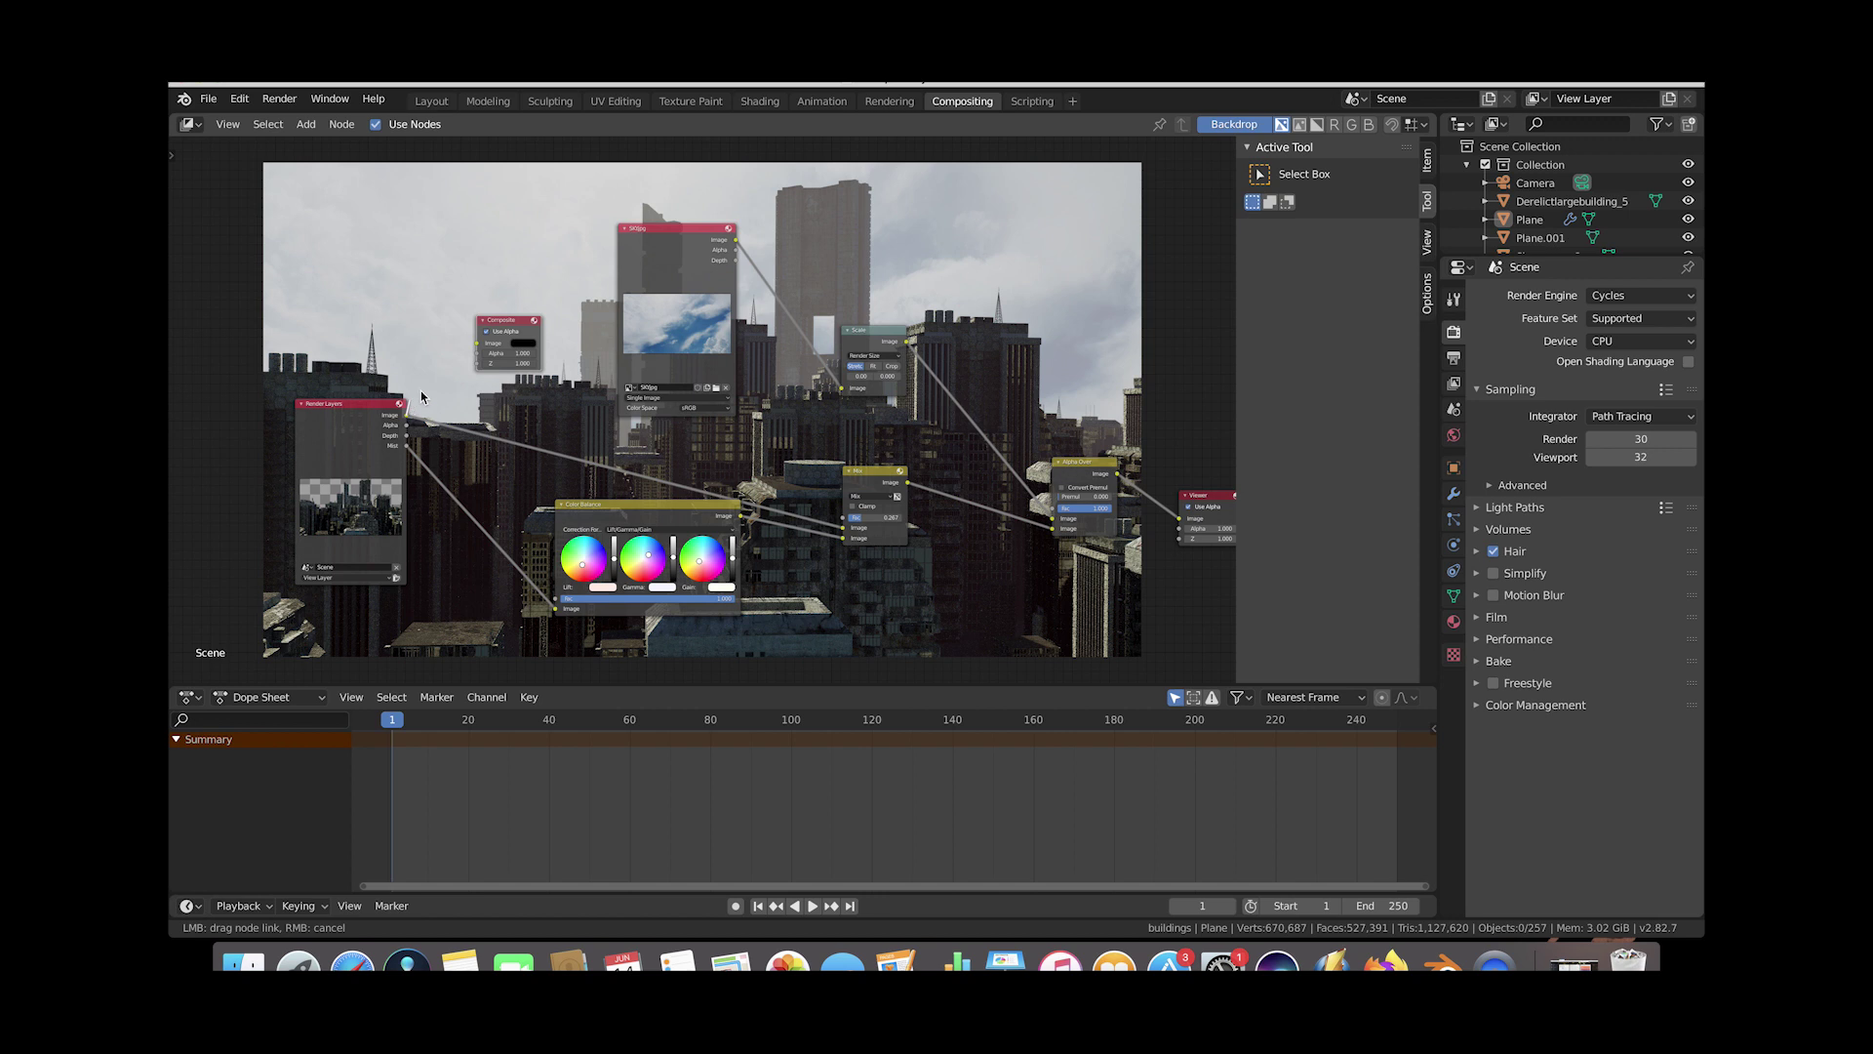
pyautogui.moveTo(501, 327); pyautogui.dragTo(1188, 400)
pyautogui.hscroll(5, 1187, 400)
pyautogui.moveTo(929, 455); pyautogui.dragTo(1050, 403)
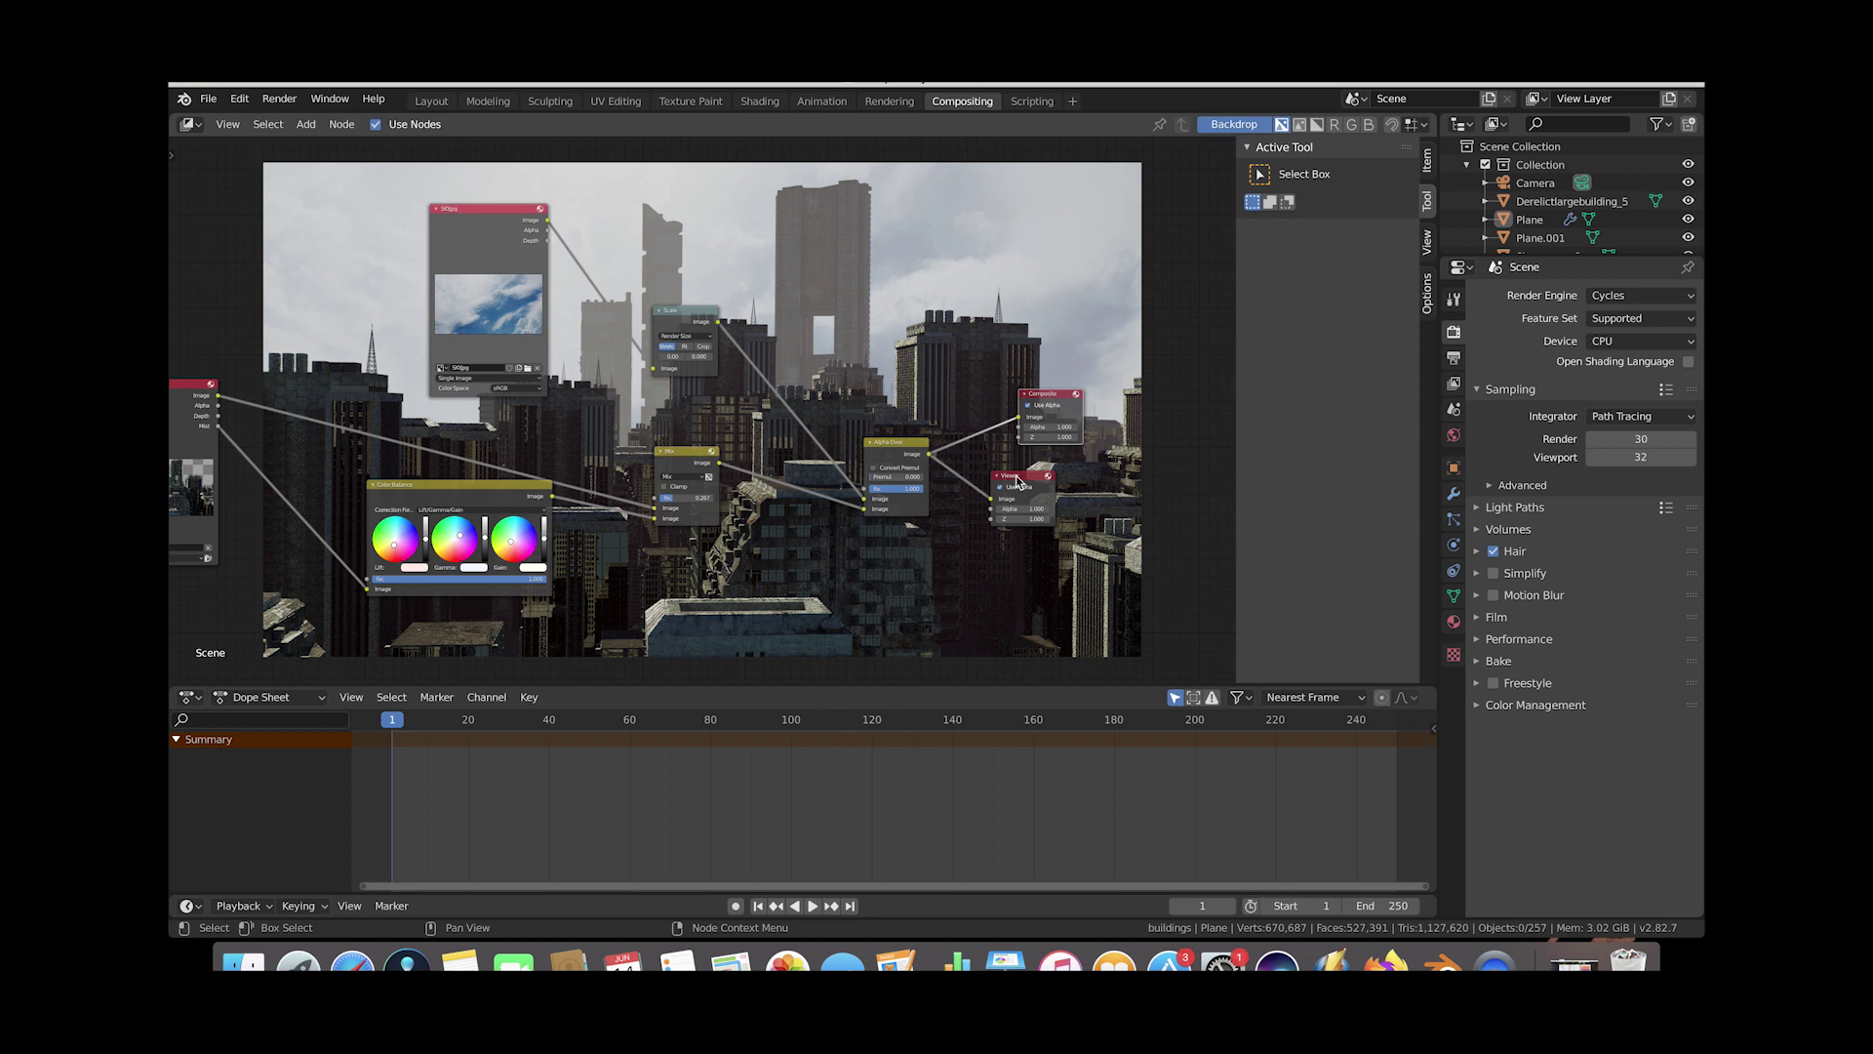
pyautogui.moveTo(1017, 478); pyautogui.dragTo(1052, 477)
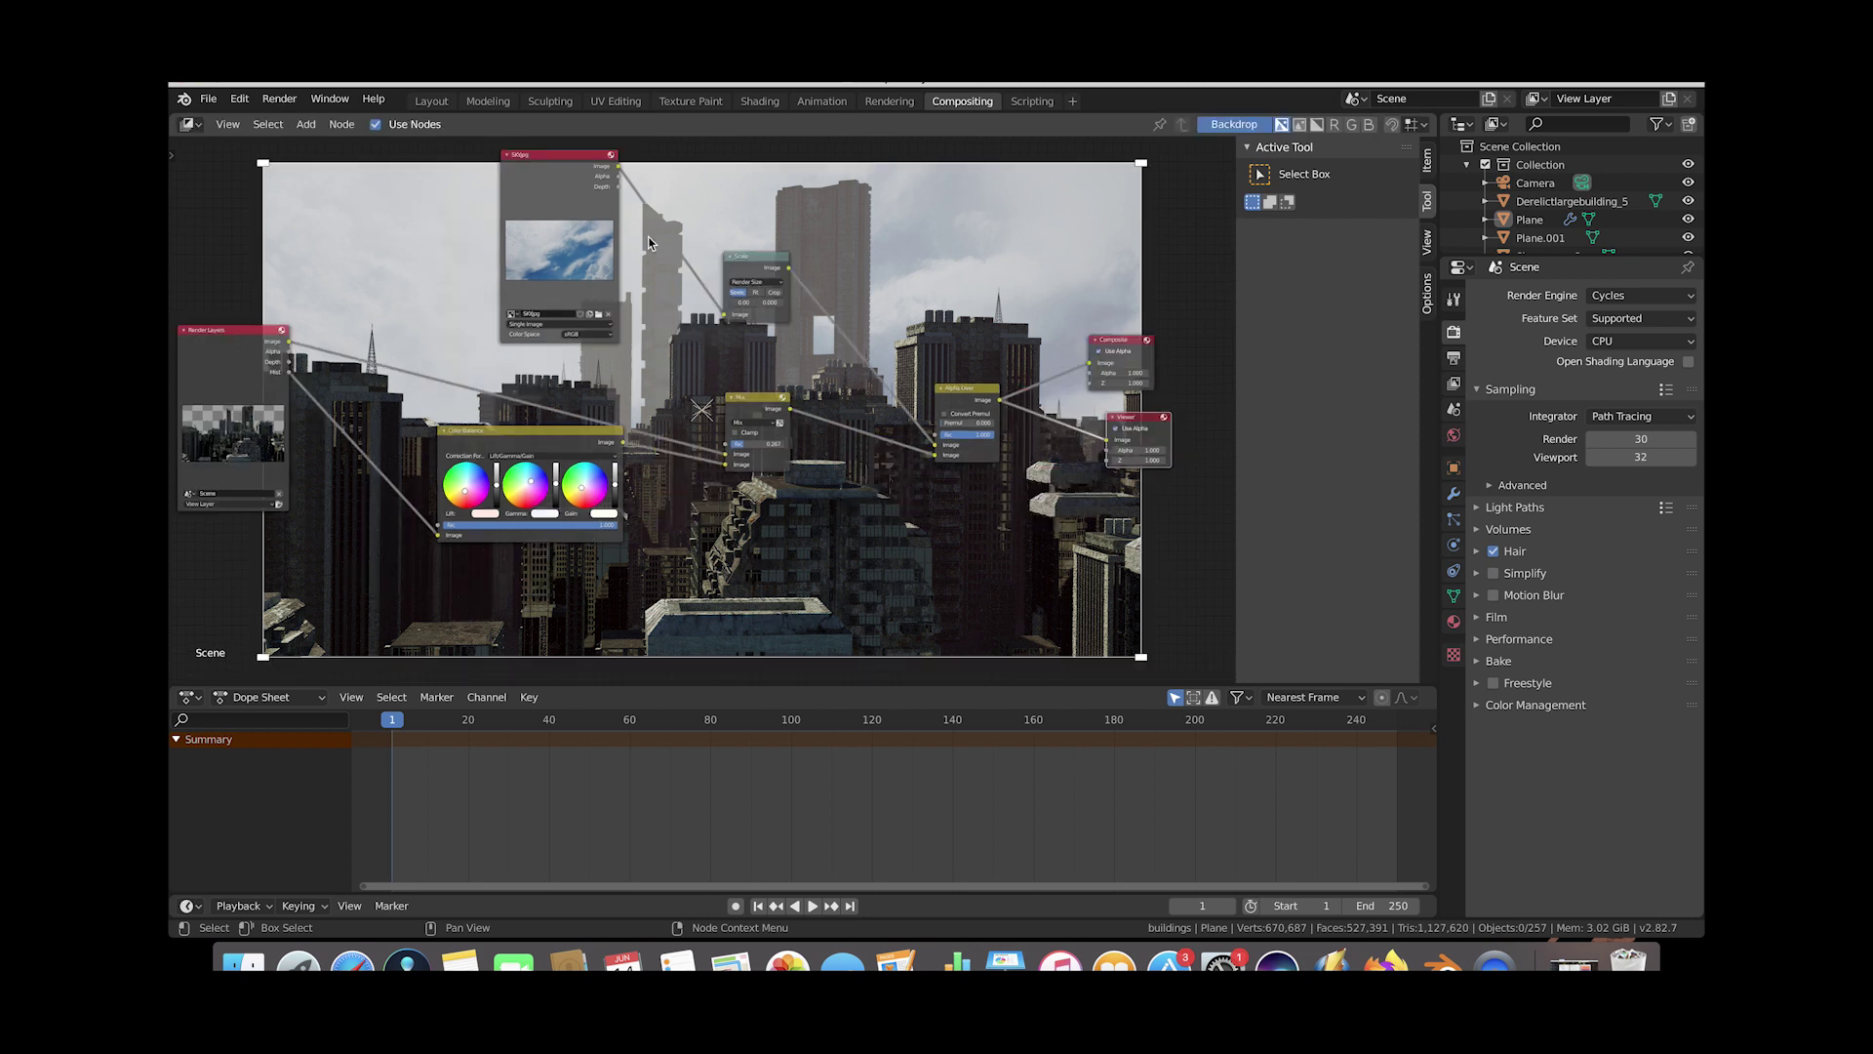
# Raise the Mix node's factor to about 0.87 and shift the Color Balance tint of the mist toward purple.
pyautogui.moveTo(664, 464); pyautogui.dragTo(554, 103, button='middle')
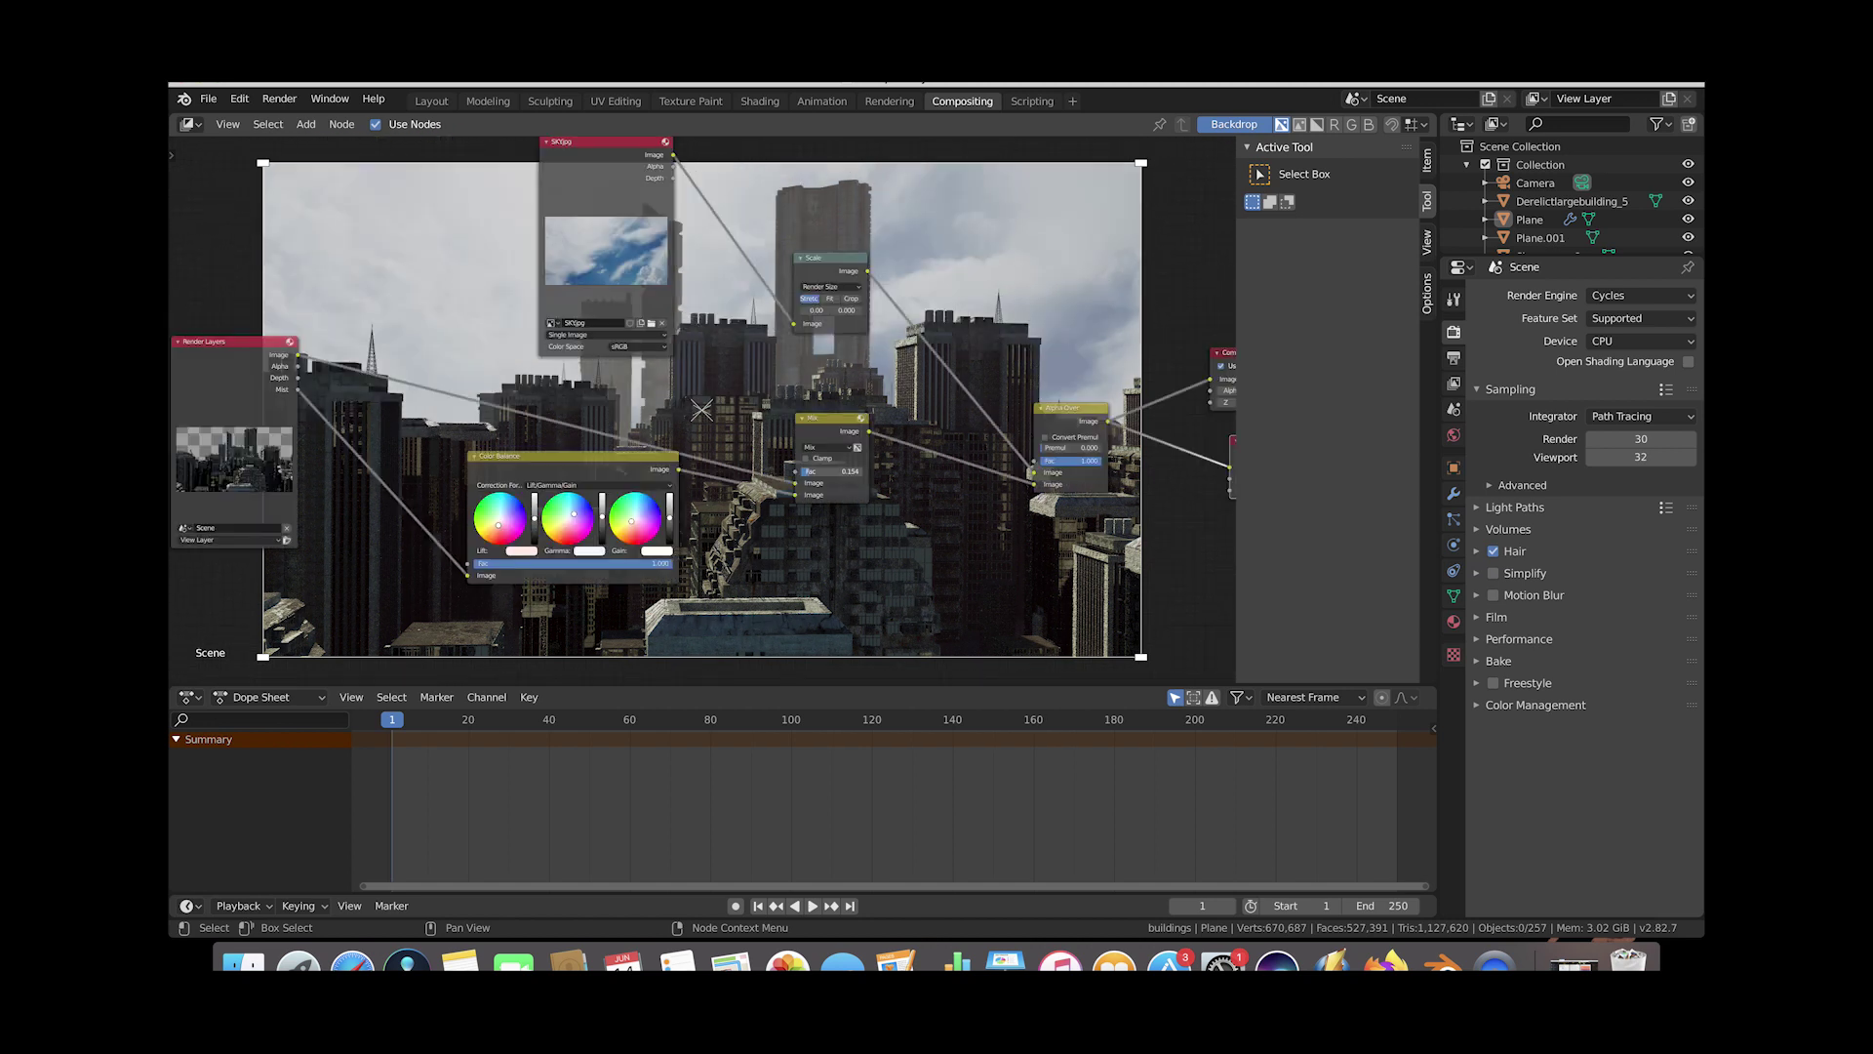
pyautogui.moveTo(810, 471); pyautogui.dragTo(855, 473)
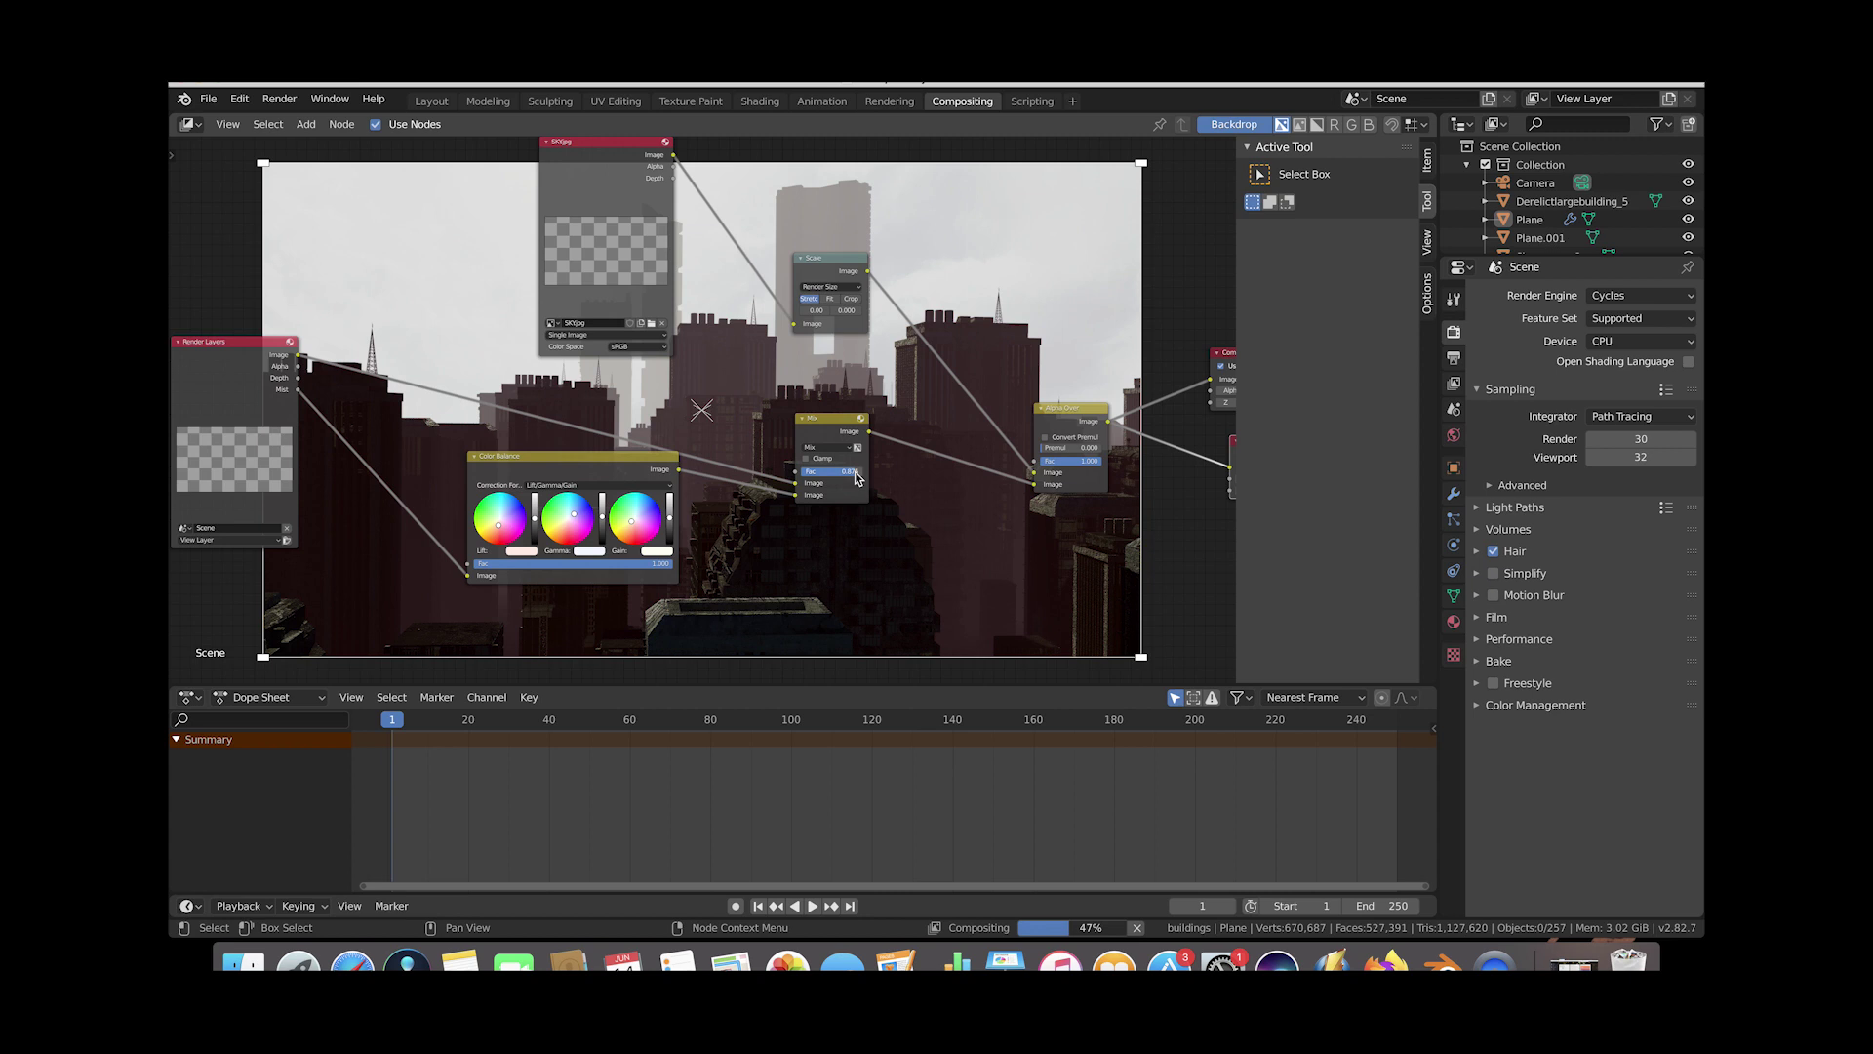
pyautogui.hscroll(-5, 858, 478)
pyautogui.scroll(1, 857, 478)
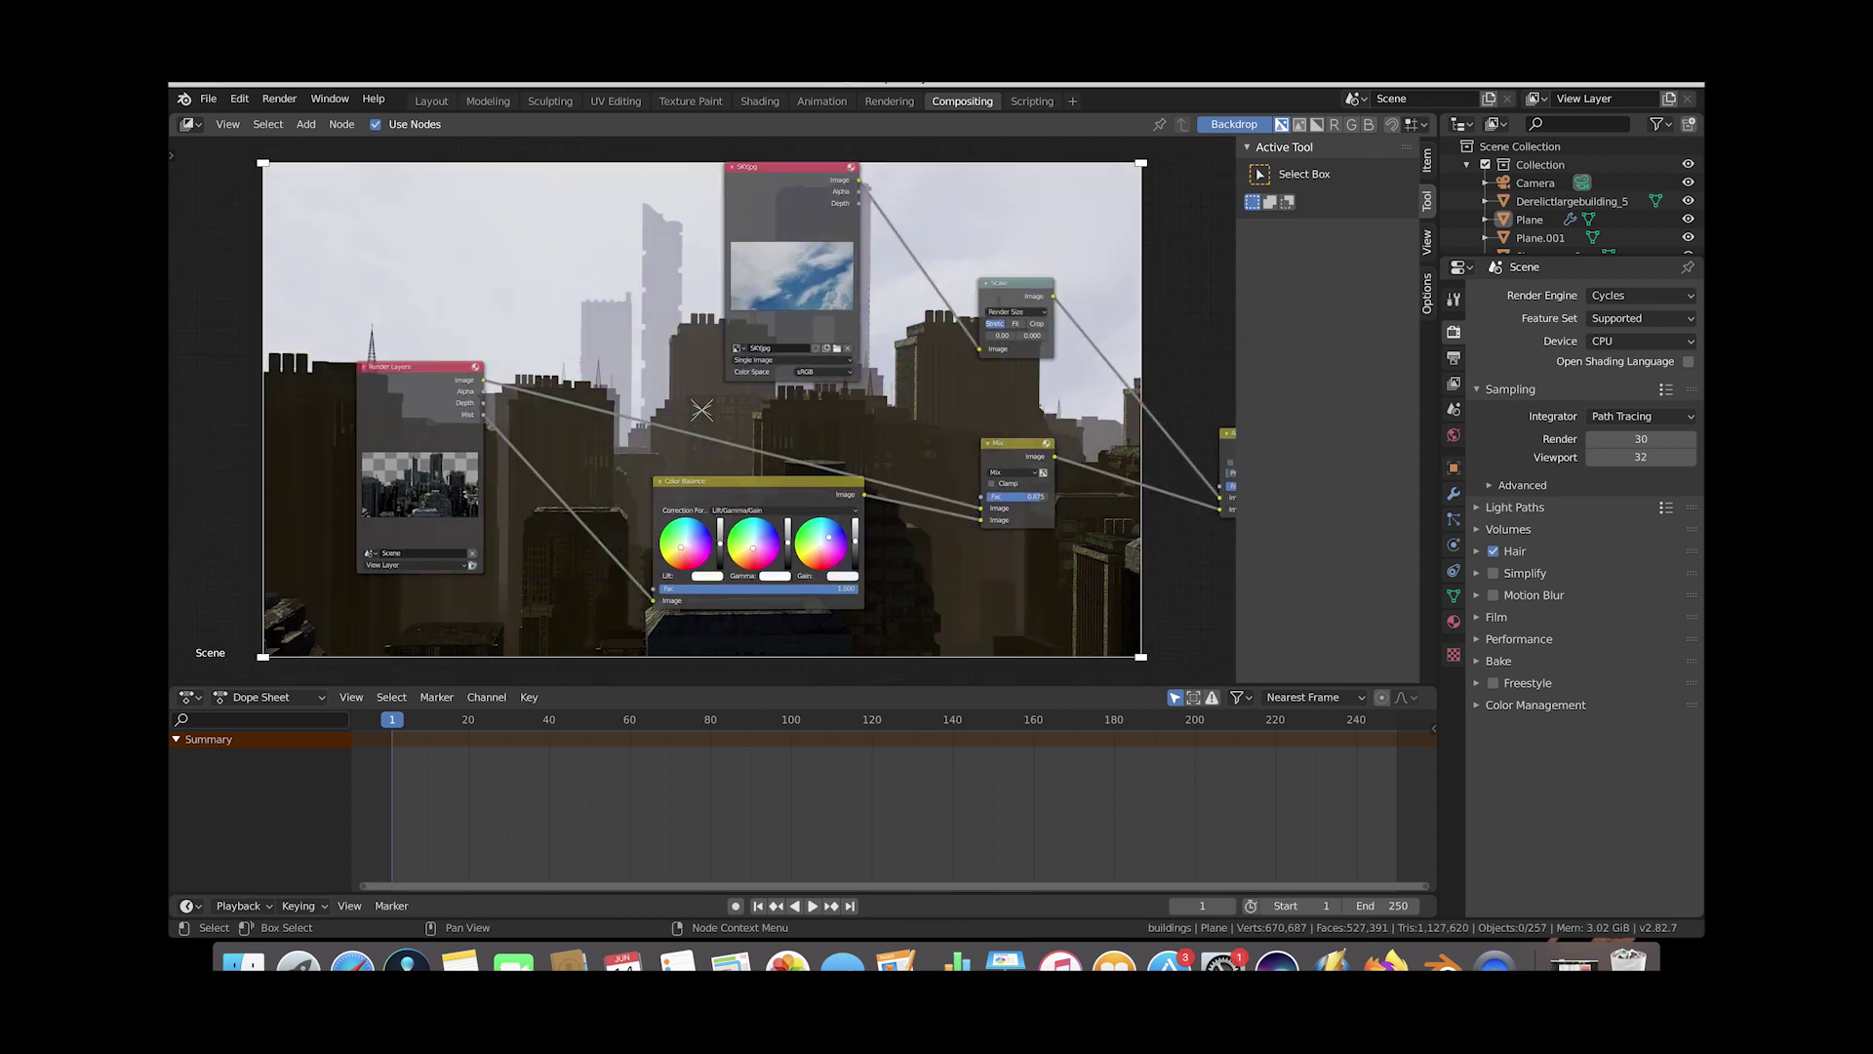
pyautogui.hscroll(-5, 586, 302)
pyautogui.scroll(4, 585, 303)
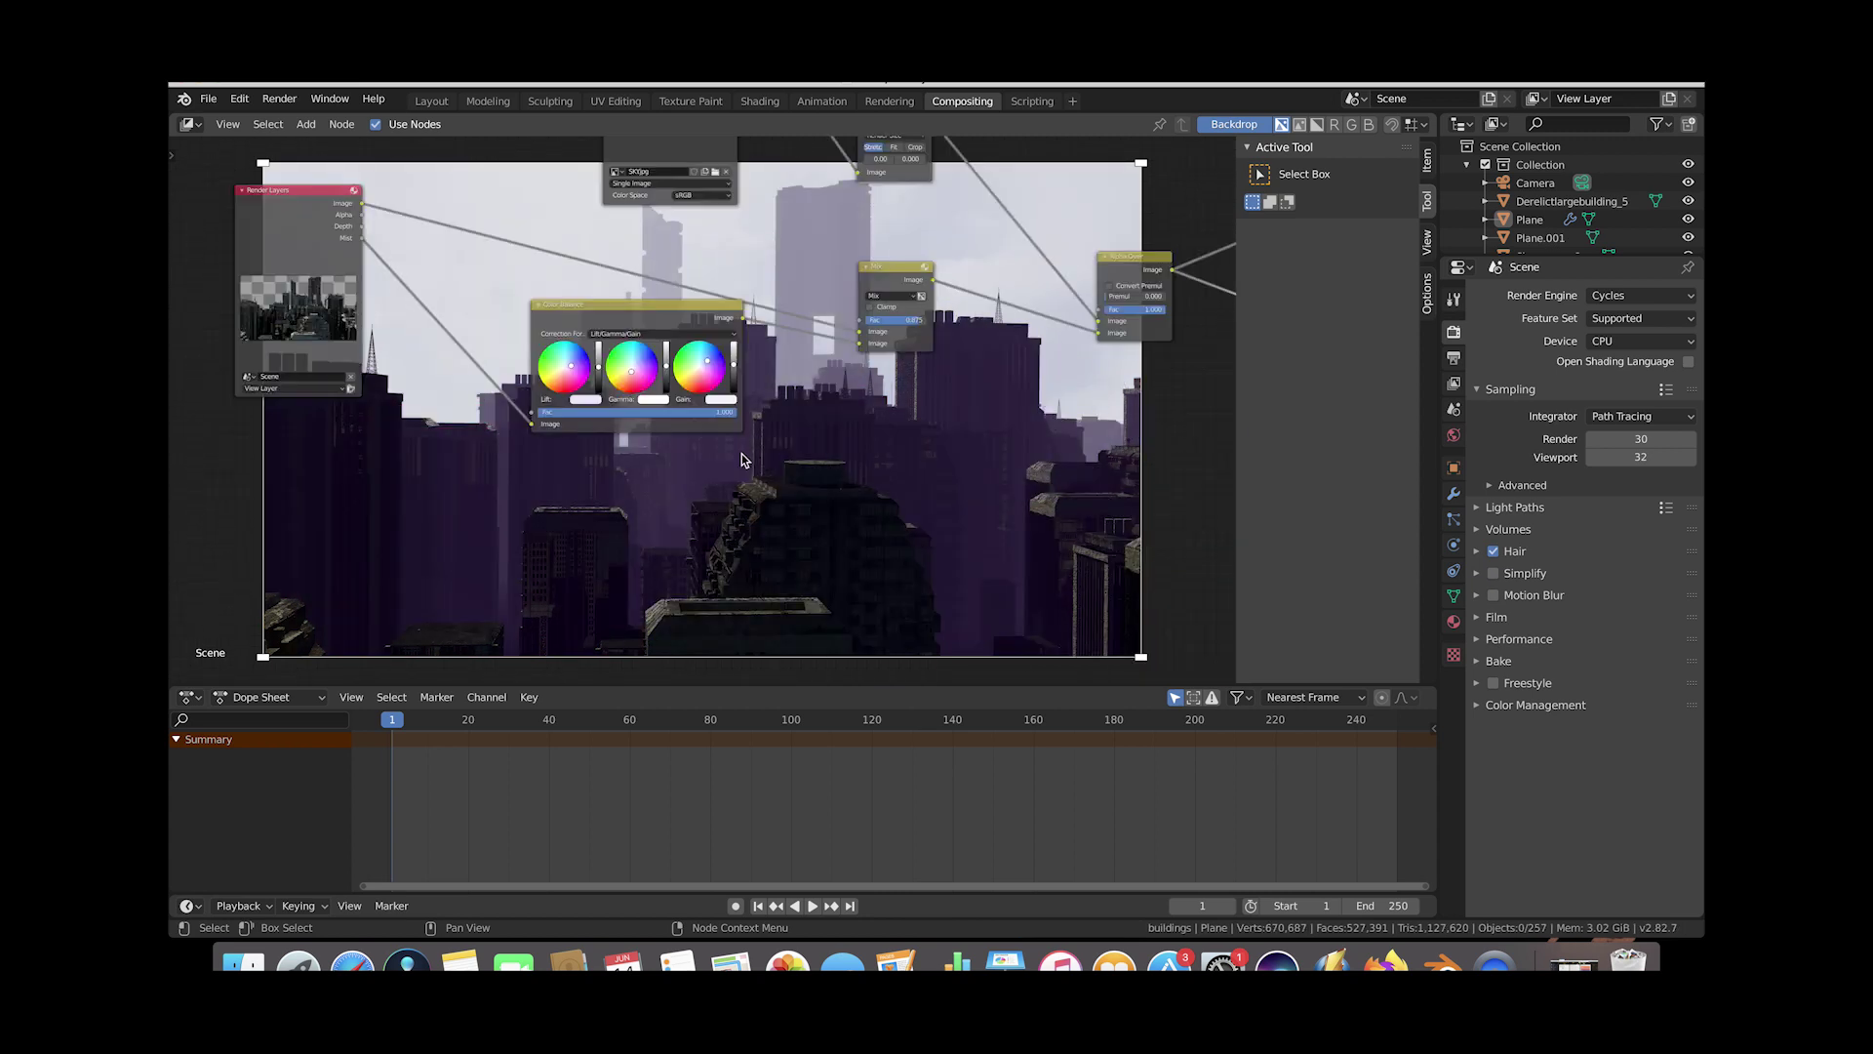
pyautogui.hscroll(-3, 741, 454)
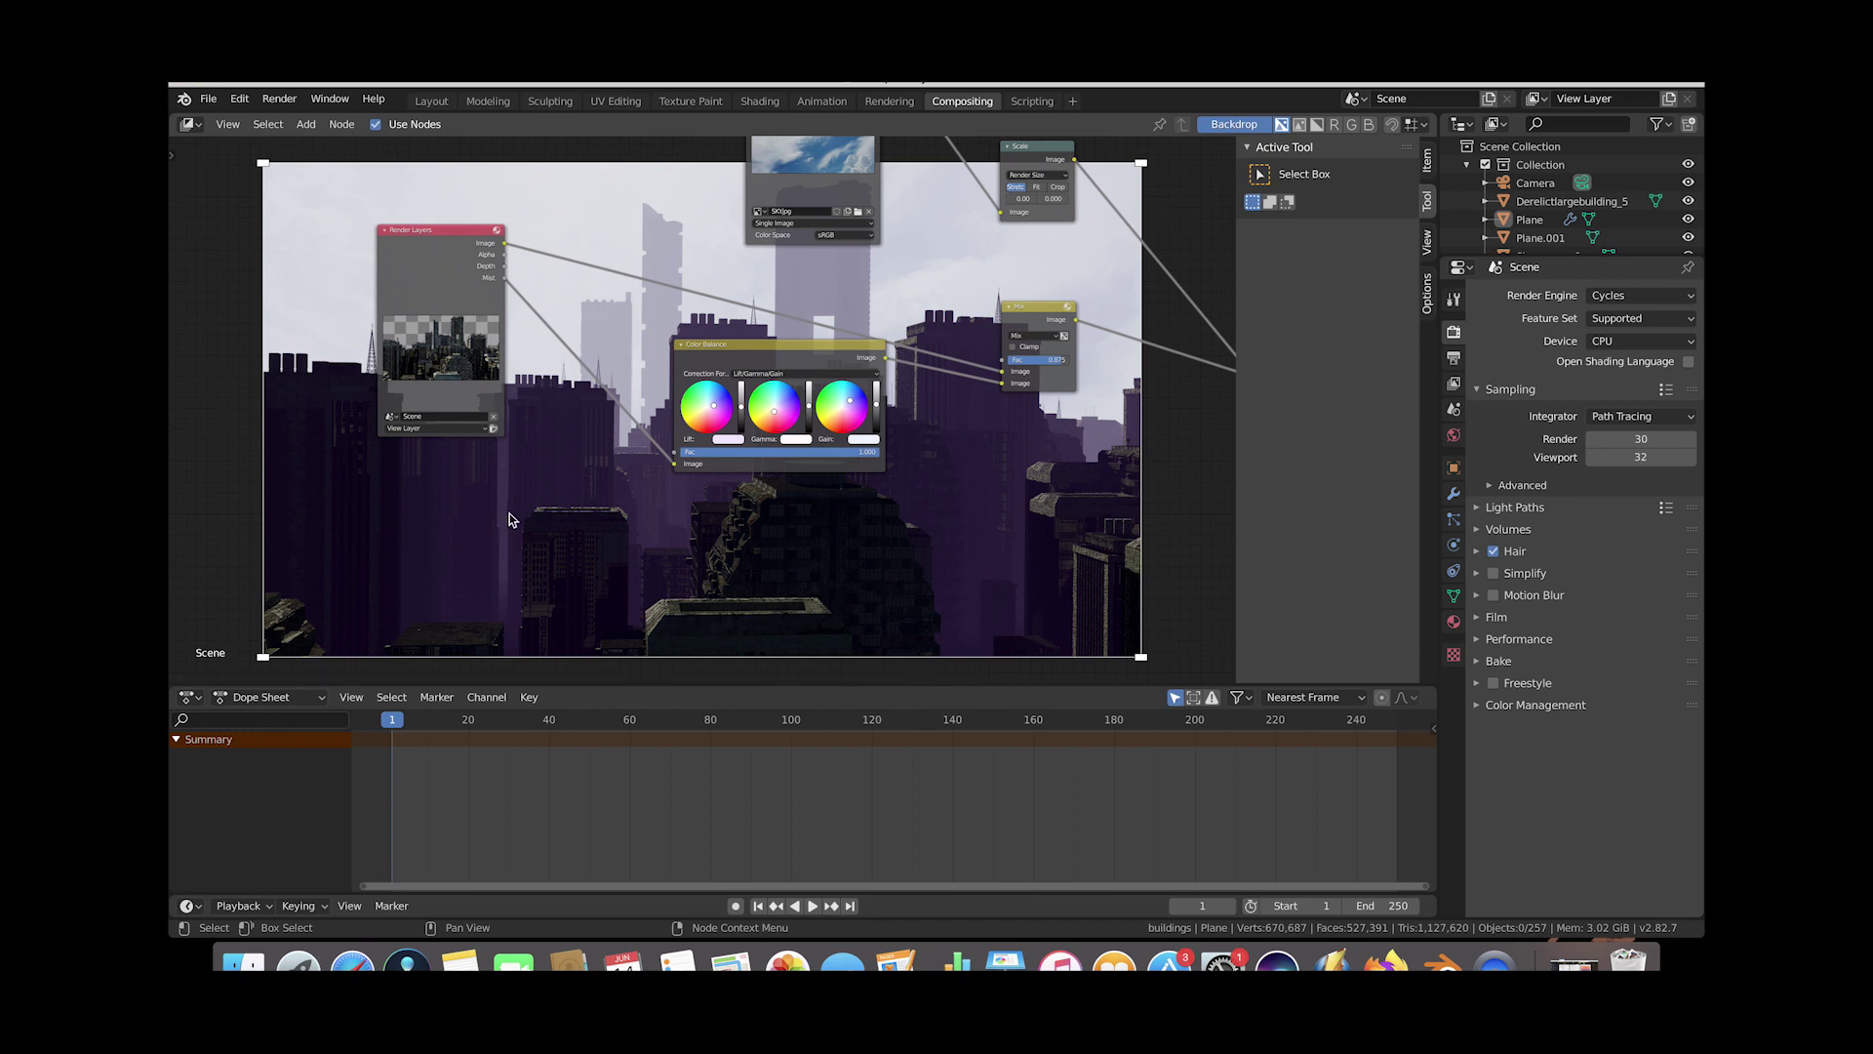
# Try an RGB Curves node between the Render Layers mist output and the Color Balance node, bending its curve to adjust the mist contrast.
pyautogui.hotkey('shift', 'a')
pyautogui.moveTo(547, 430)
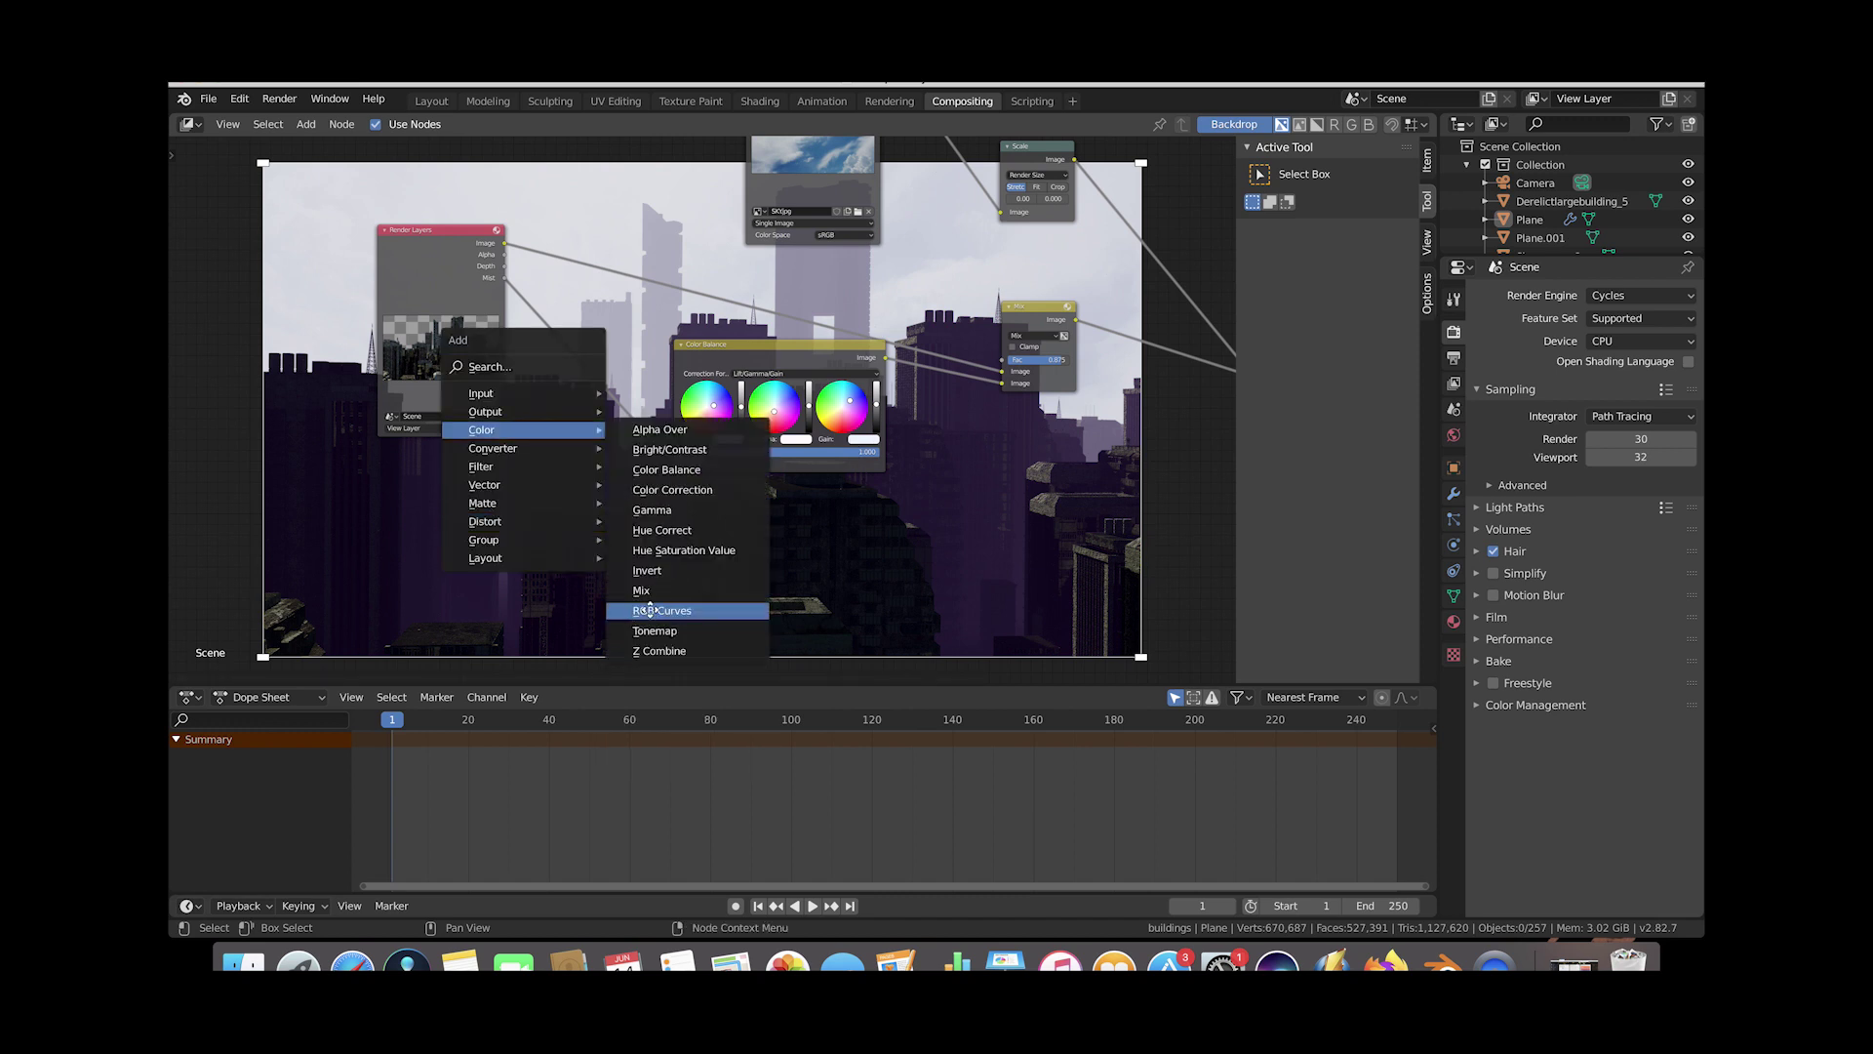
pyautogui.click(649, 610)
pyautogui.click(599, 429)
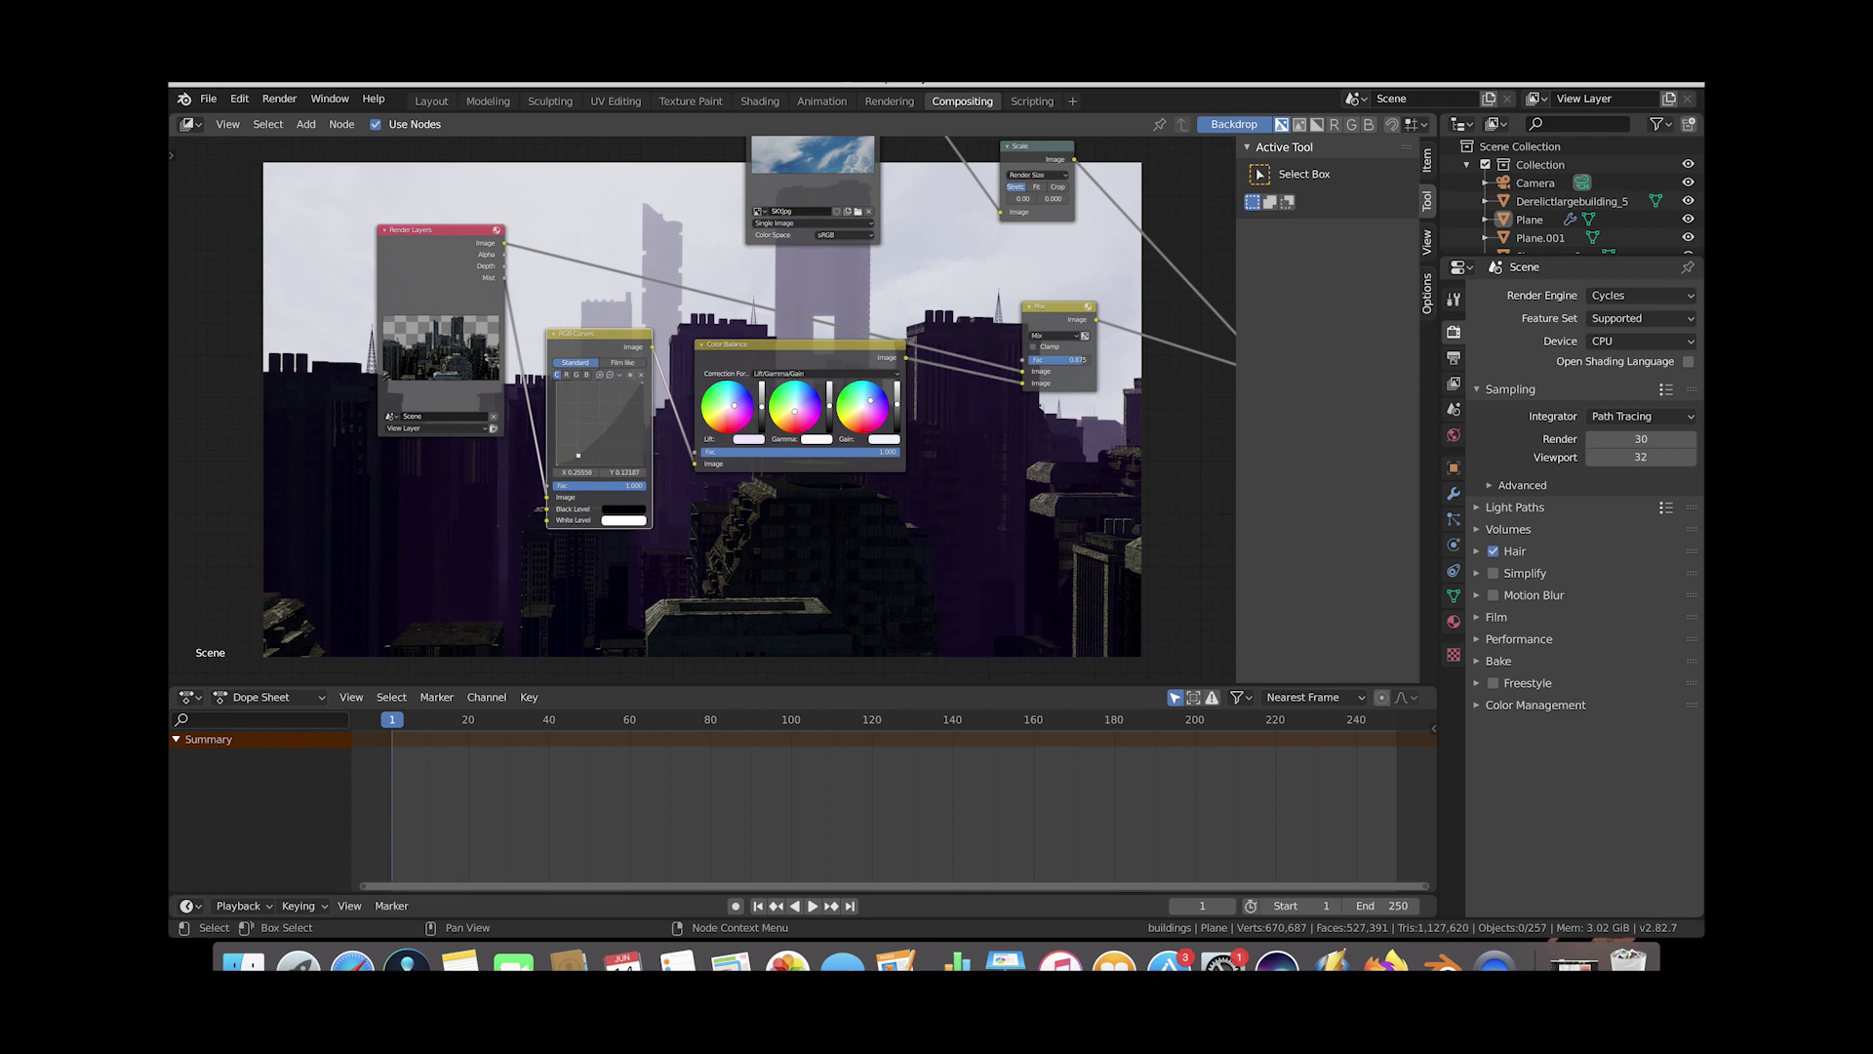
pyautogui.moveTo(600, 431); pyautogui.dragTo(600, 416)
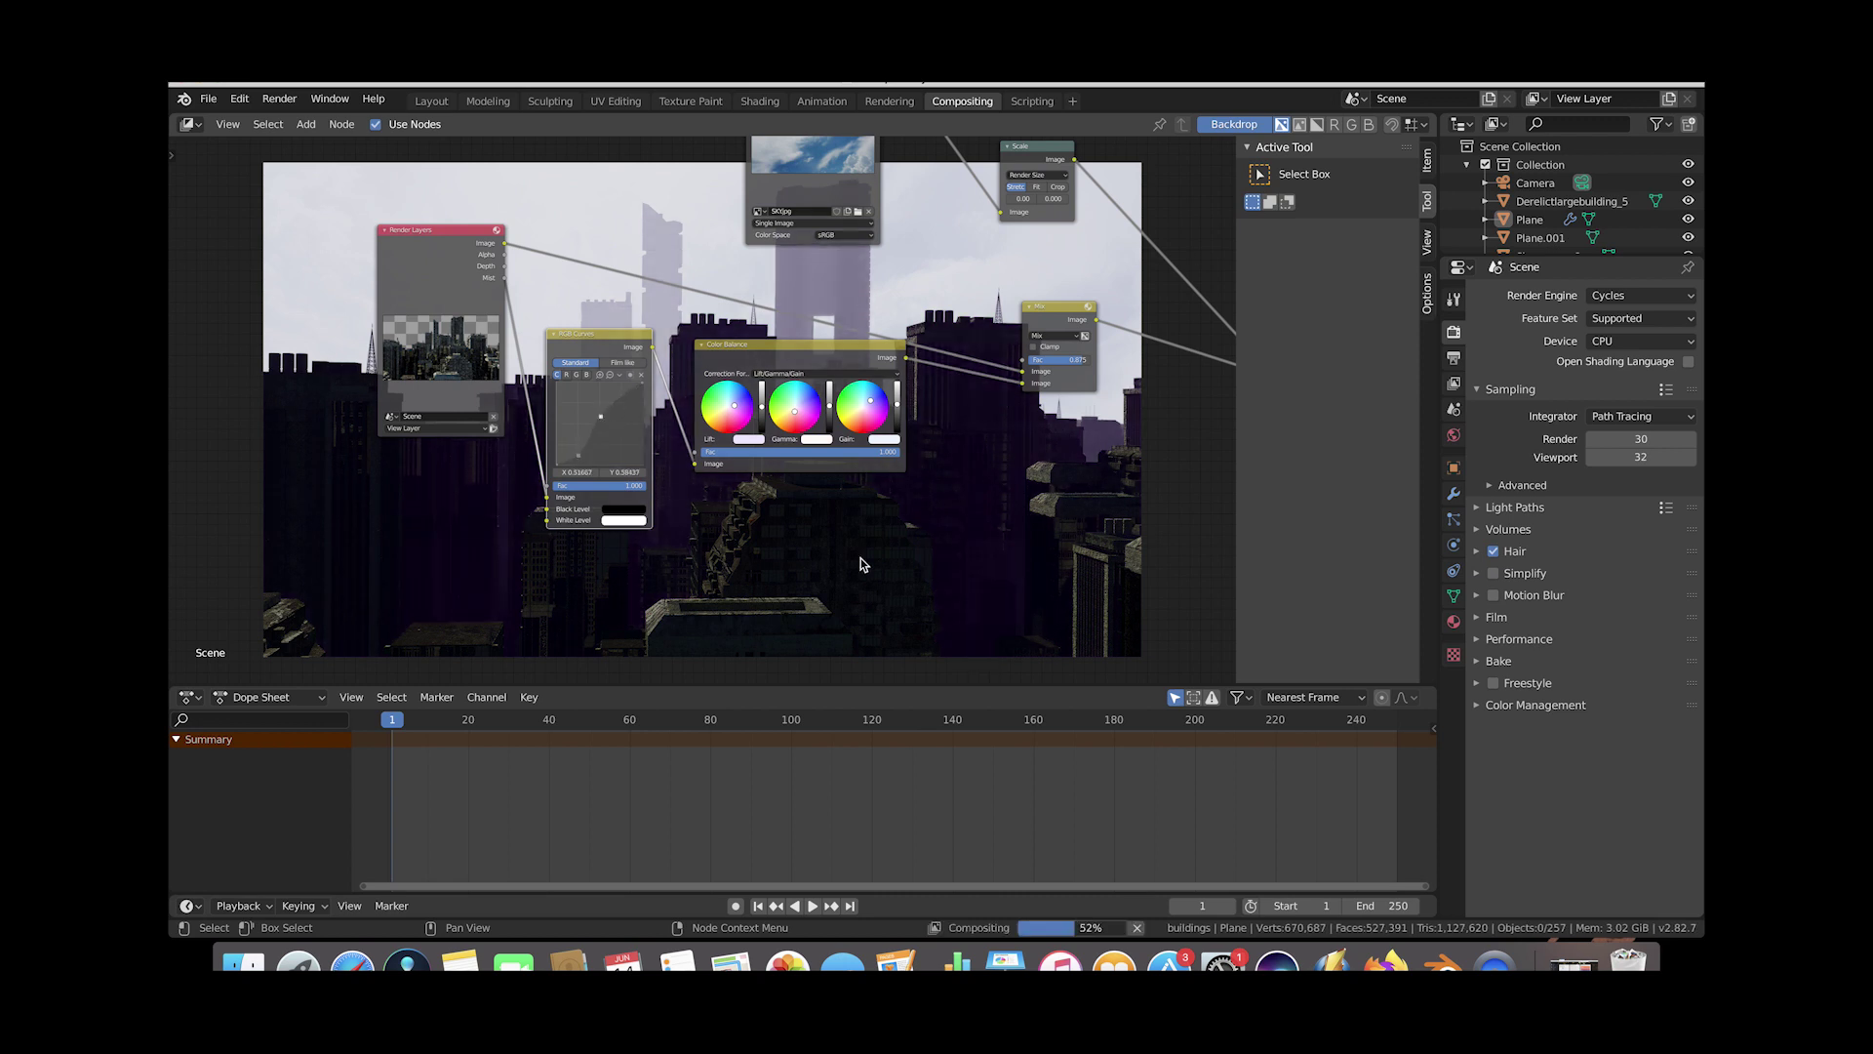
pyautogui.scroll(-5, 860, 564)
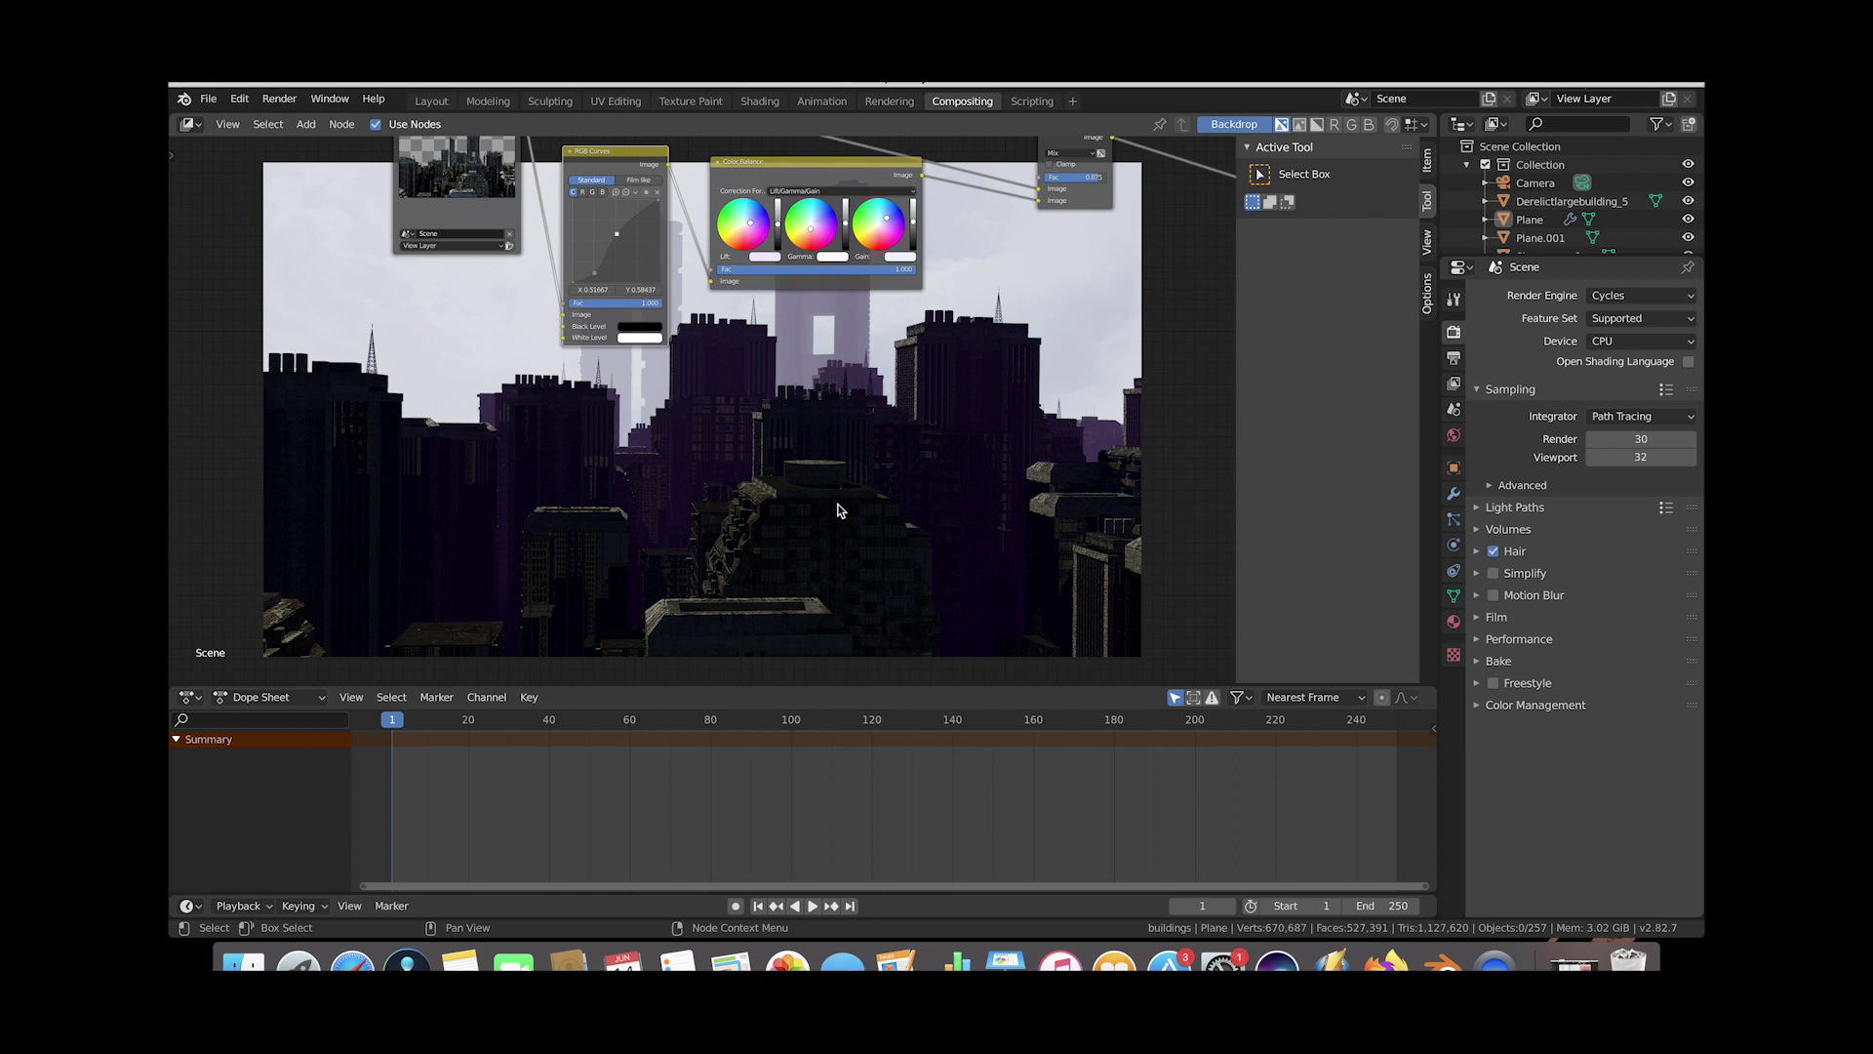
pyautogui.scroll(5, 837, 510)
# Detach the RGB Curves node from the mist connection and delete it.
pyautogui.moveTo(545, 439); pyautogui.dragTo(694, 406)
pyautogui.click(602, 277)
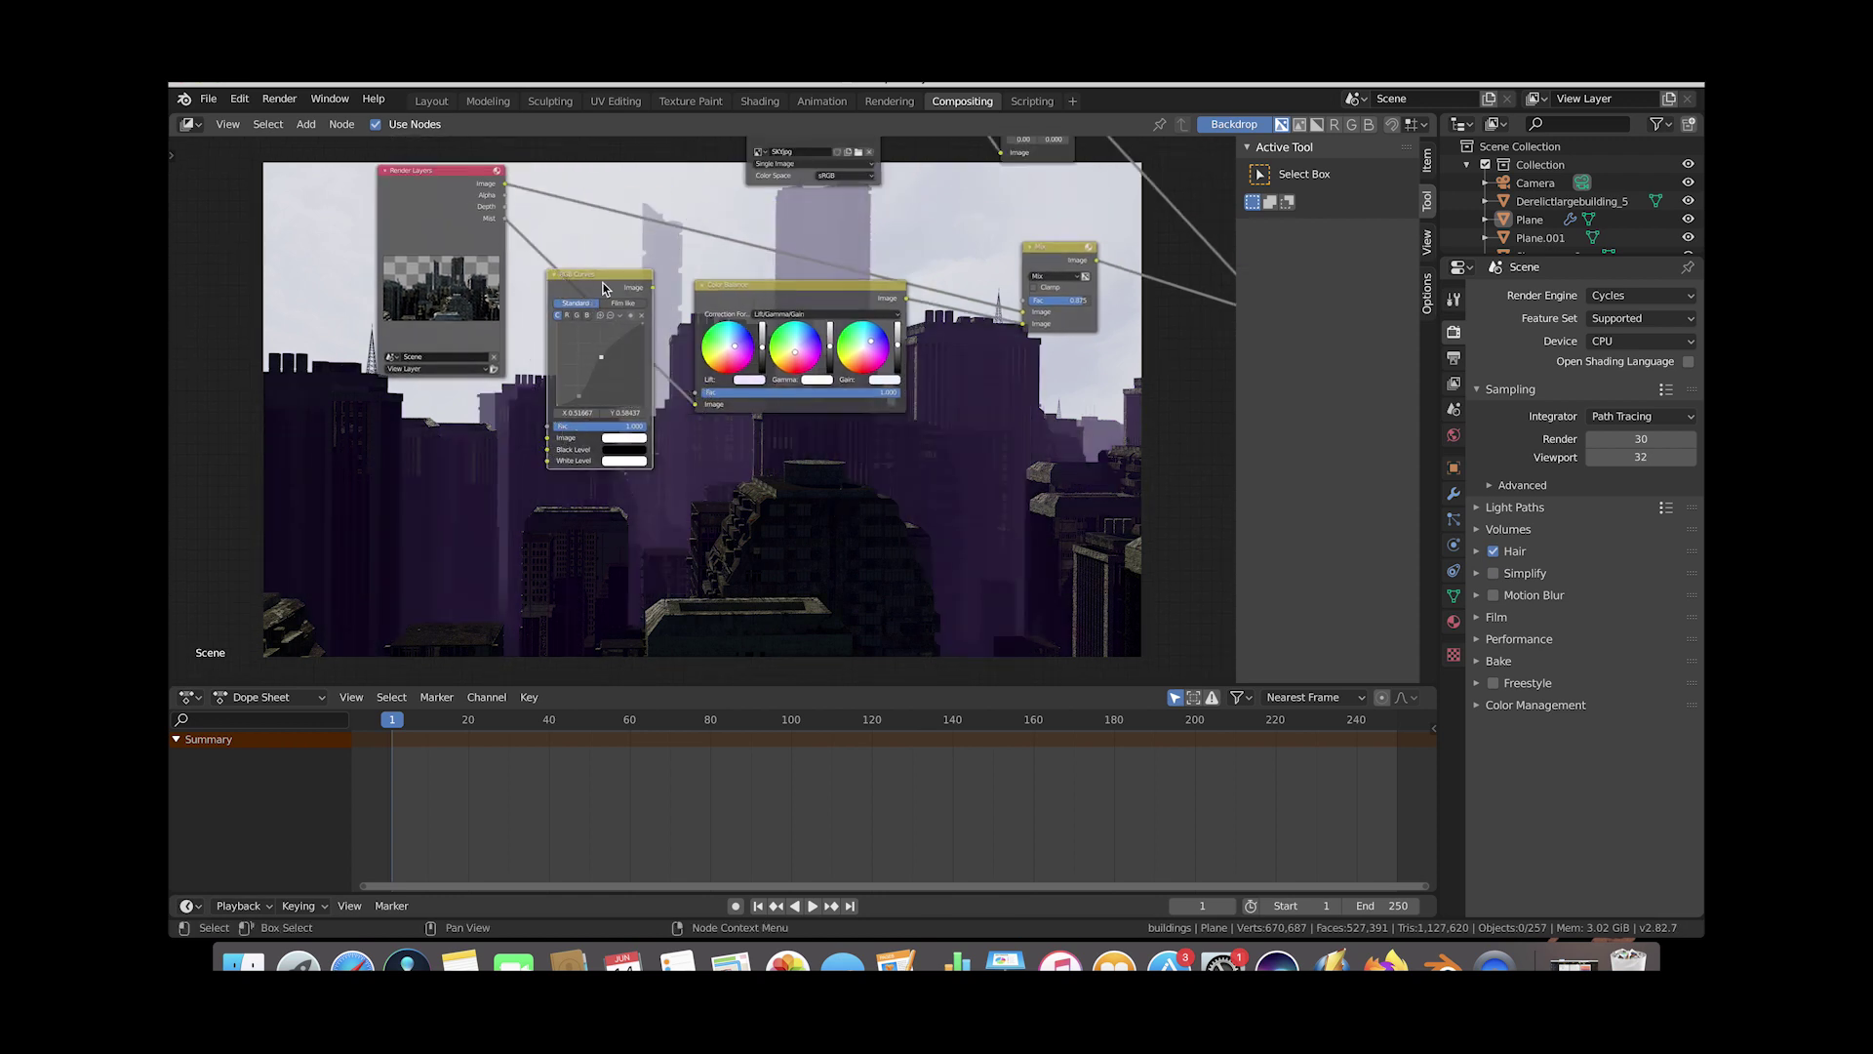
pyautogui.press('x')
# Lower the Mix node's factor to about 0.52 to thin the mist over the buildings.
pyautogui.scroll(9, 852, 430)
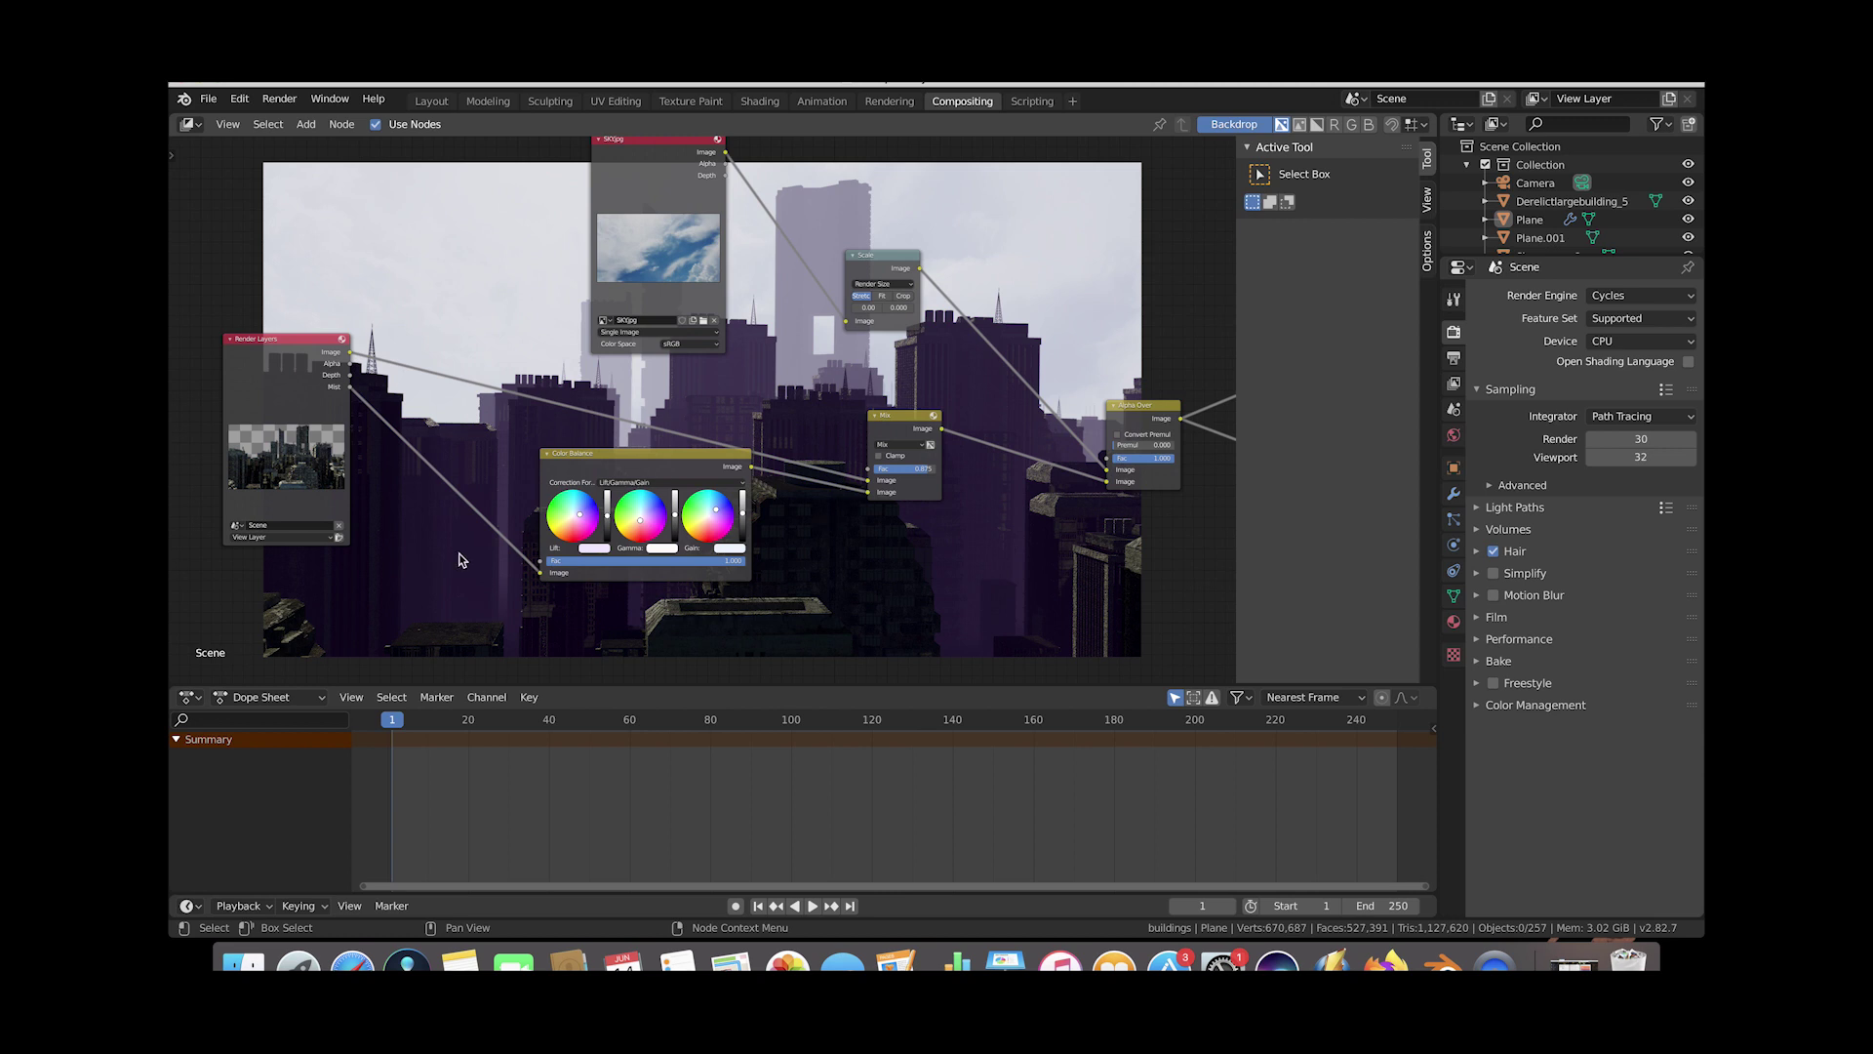
pyautogui.scroll(3, 840, 494)
pyautogui.moveTo(885, 503); pyautogui.dragTo(866, 502)
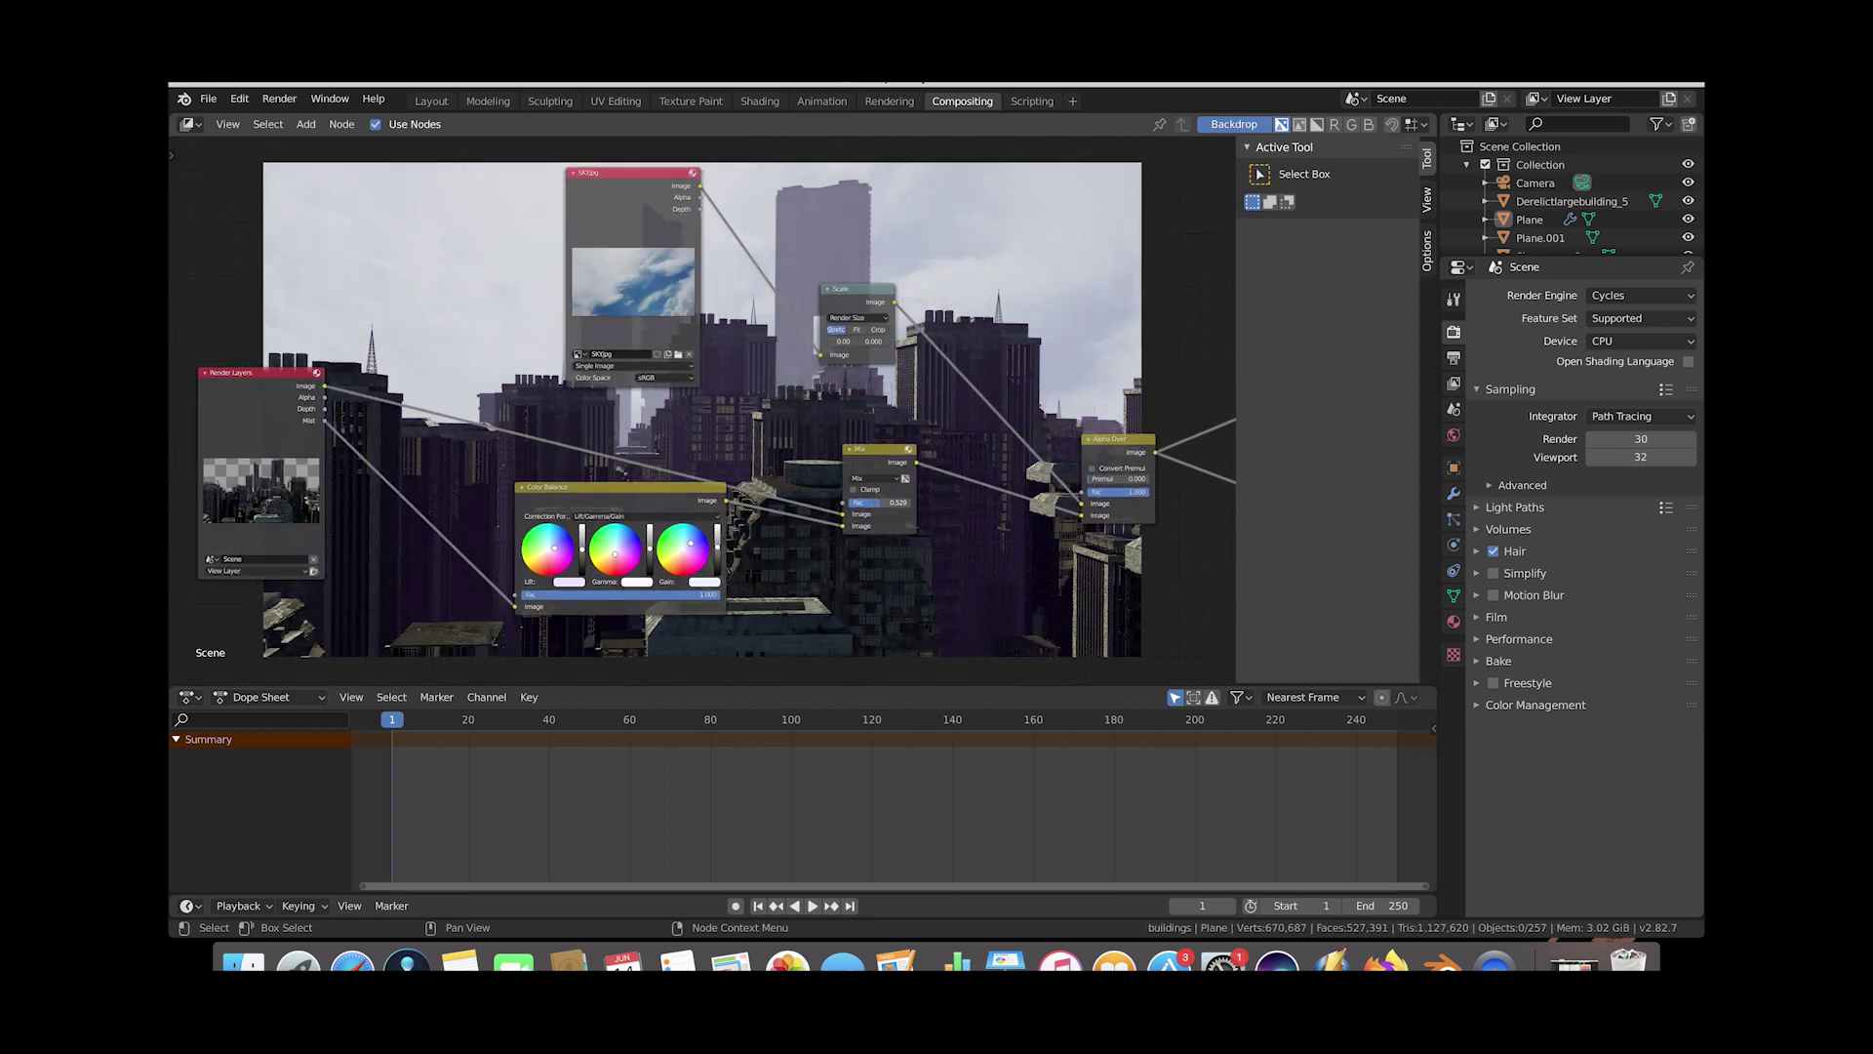
pyautogui.moveTo(563, 383)
pyautogui.mouseDown(button='middle')
pyautogui.moveTo(824, 376)
pyautogui.moveTo(586, 368)
pyautogui.mouseUp(button='middle')
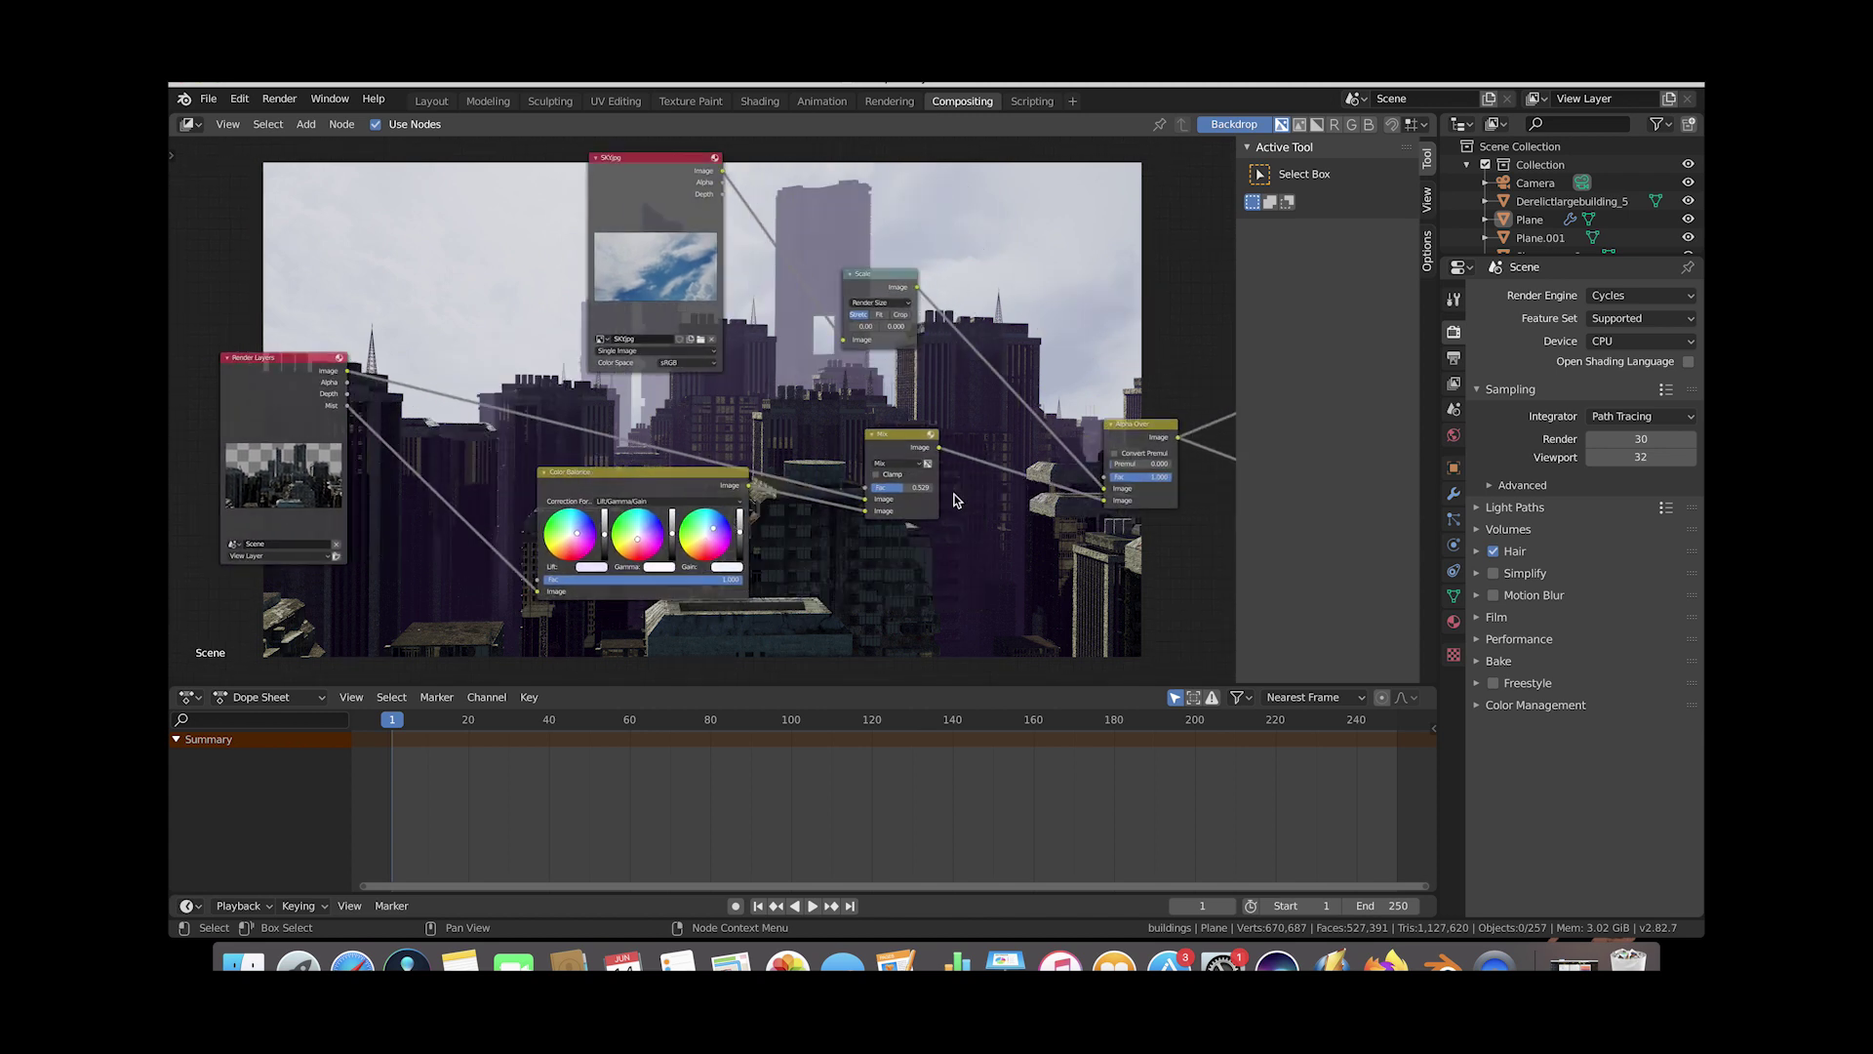
# Shift the Color Balance node's lift and gain from purple back toward a muted warm red.
pyautogui.moveTo(573, 547); pyautogui.dragTo(570, 537)
pyautogui.moveTo(707, 537); pyautogui.dragTo(702, 542)
pyautogui.hscroll(8, 1031, 268)
pyautogui.scroll(-4, 1031, 268)
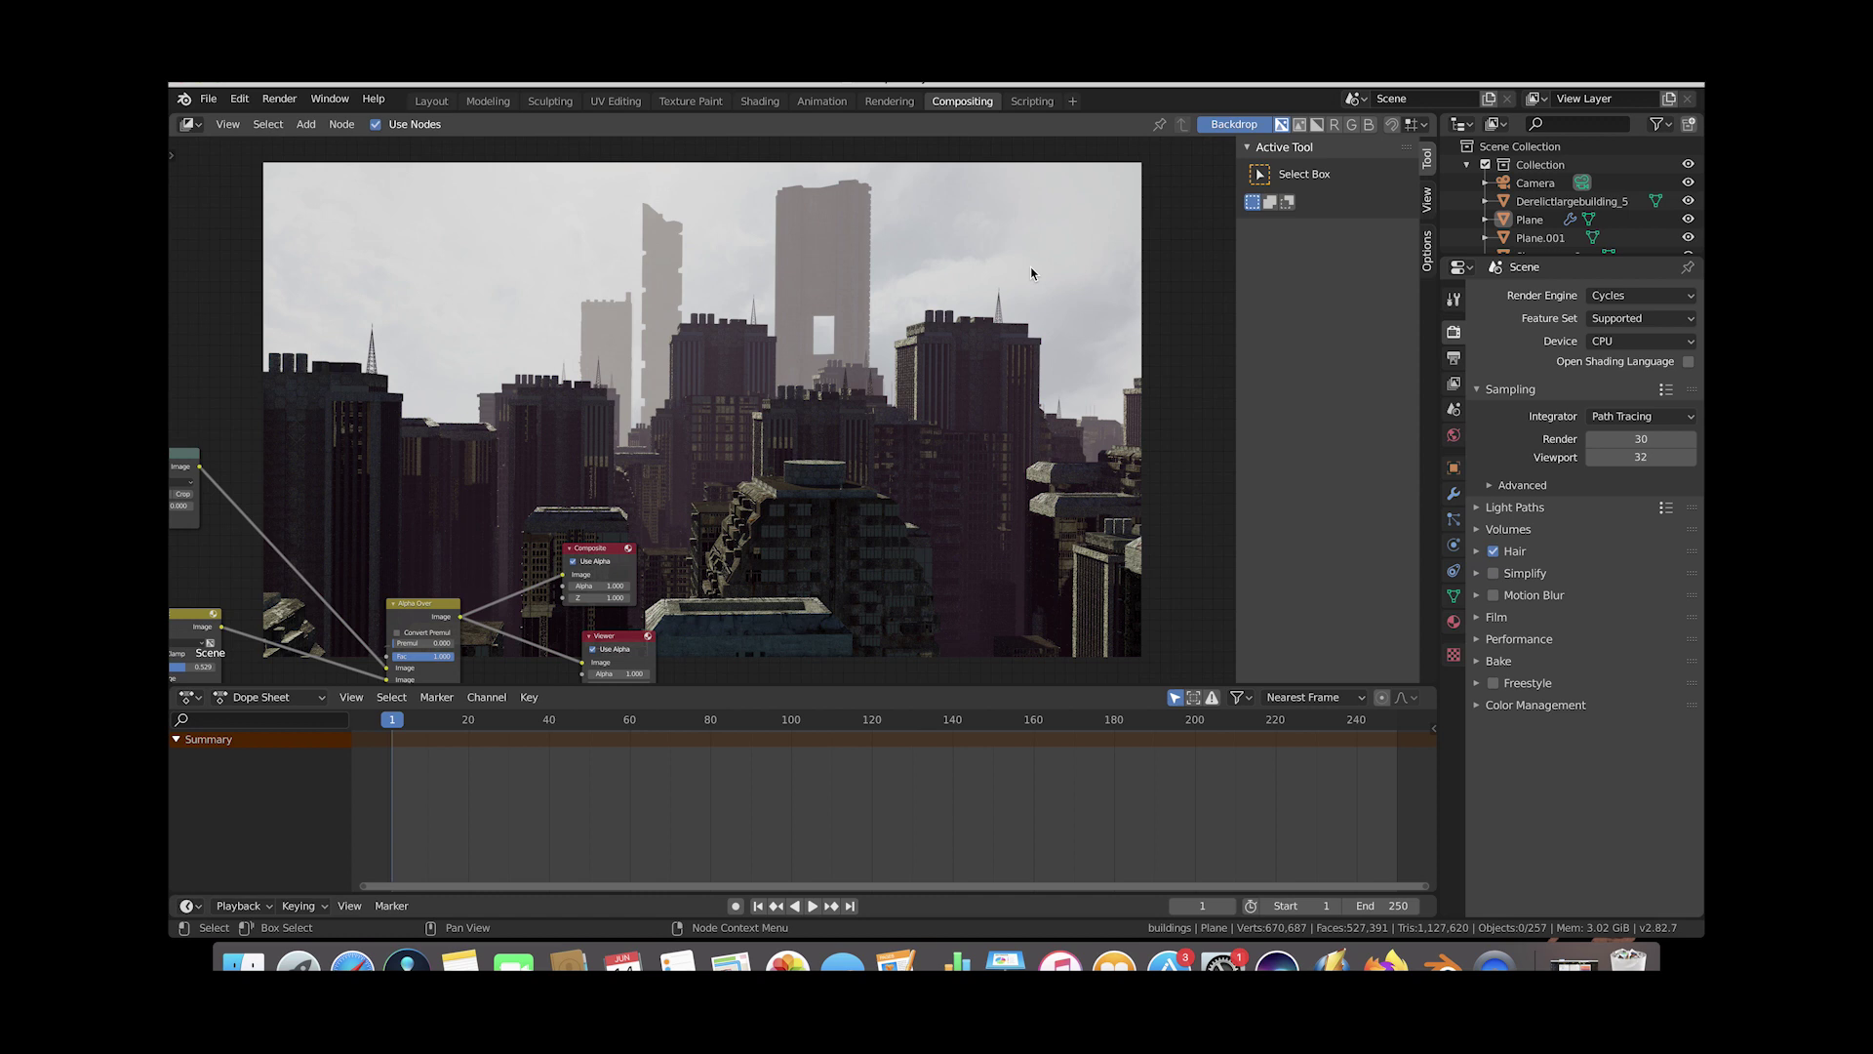
pyautogui.moveTo(304, 650); pyautogui.dragTo(585, 452, button='middle')
pyautogui.moveTo(490, 390); pyautogui.dragTo(520, 507, button='middle')
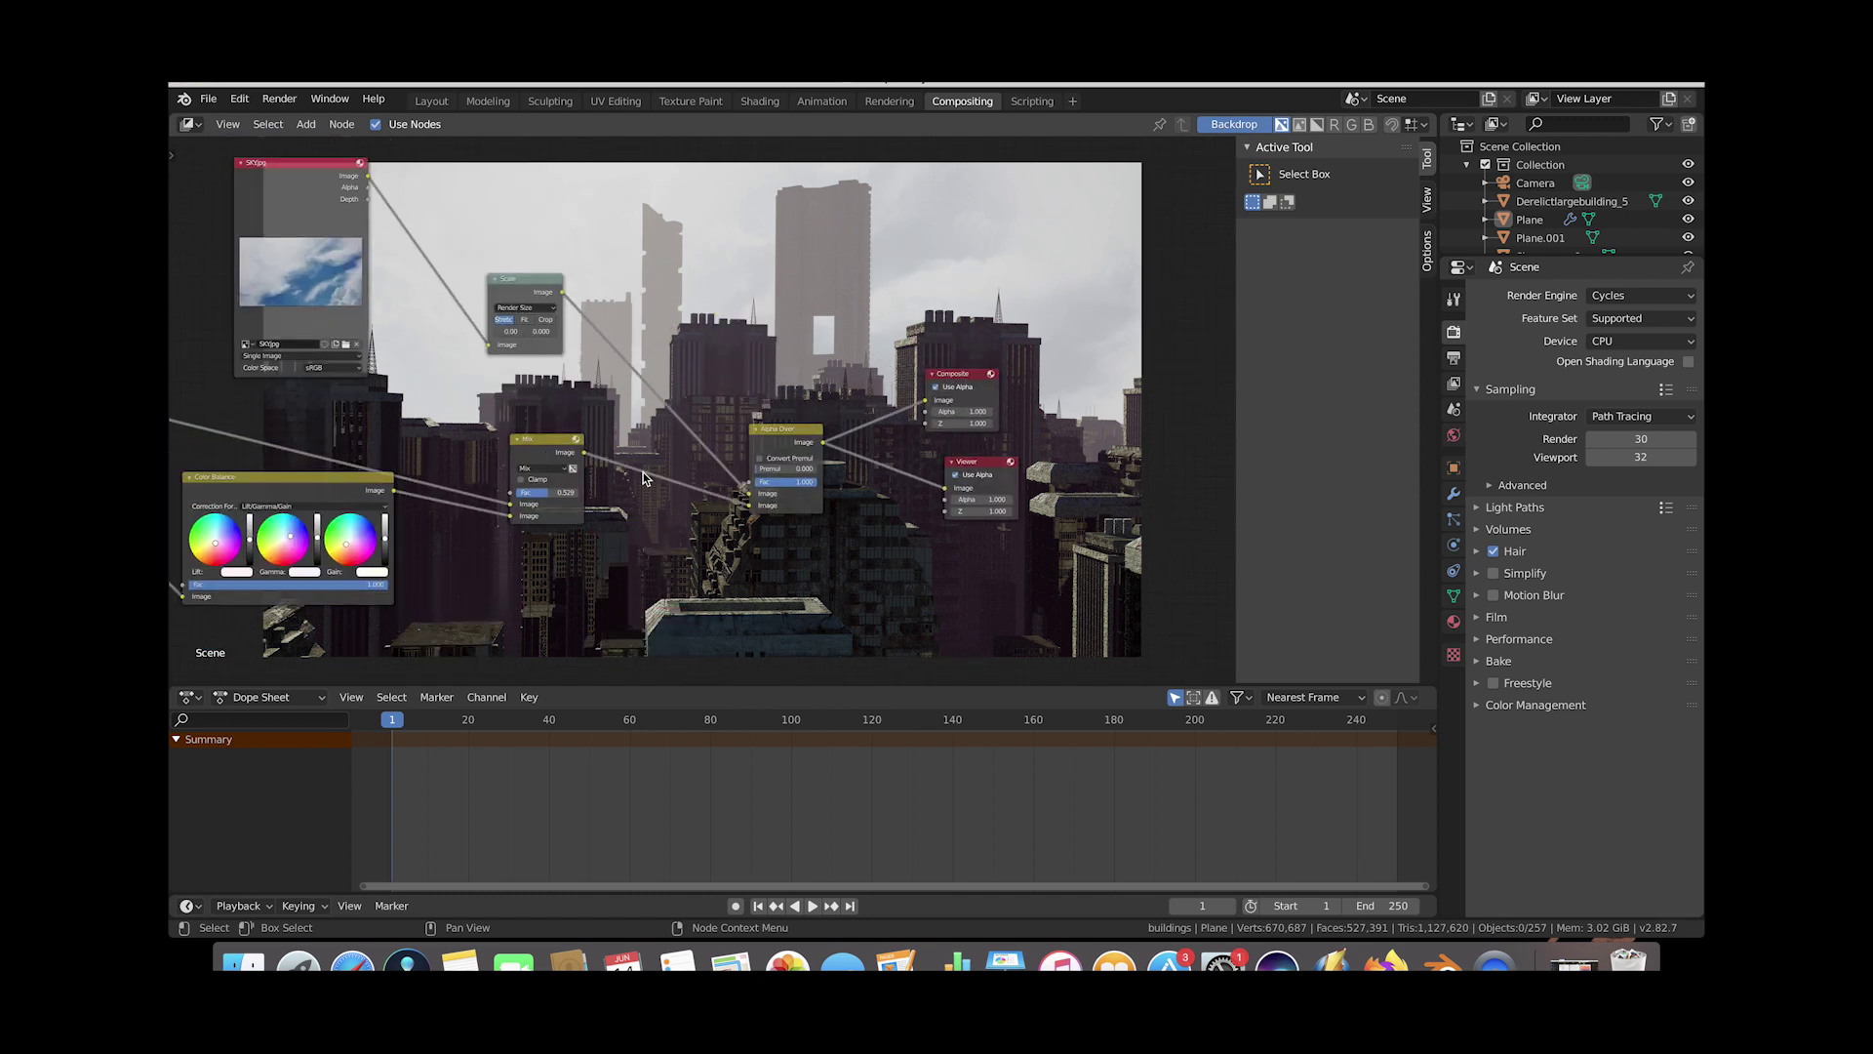
pyautogui.scroll(-2, 887, 293)
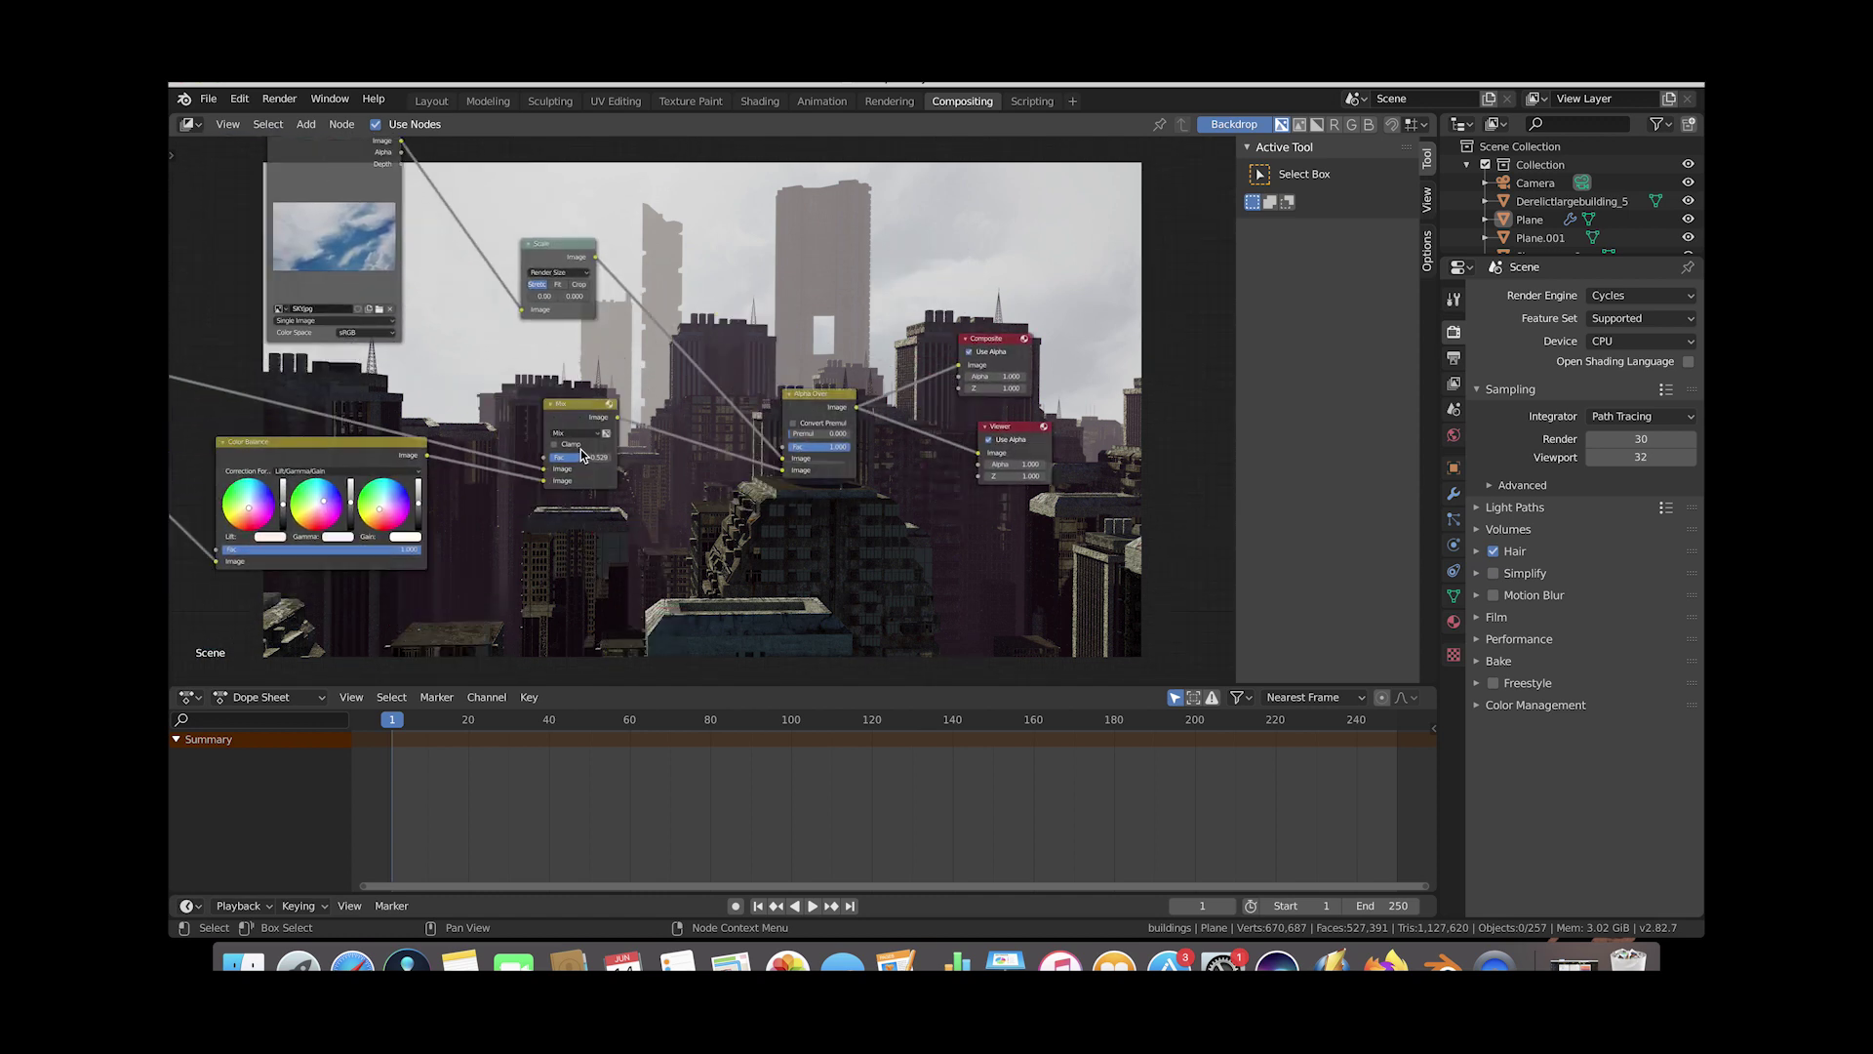